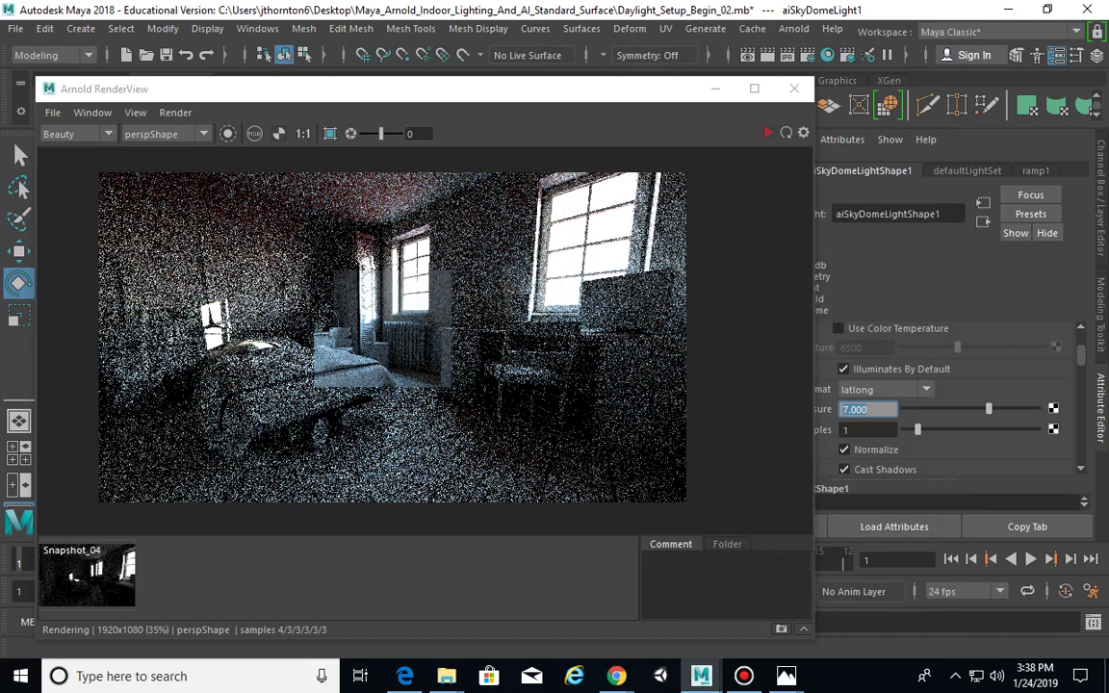
Minimize the Arnold RenderView and limit the perspective viewport's displayed object types to polygons
left_click(715, 87)
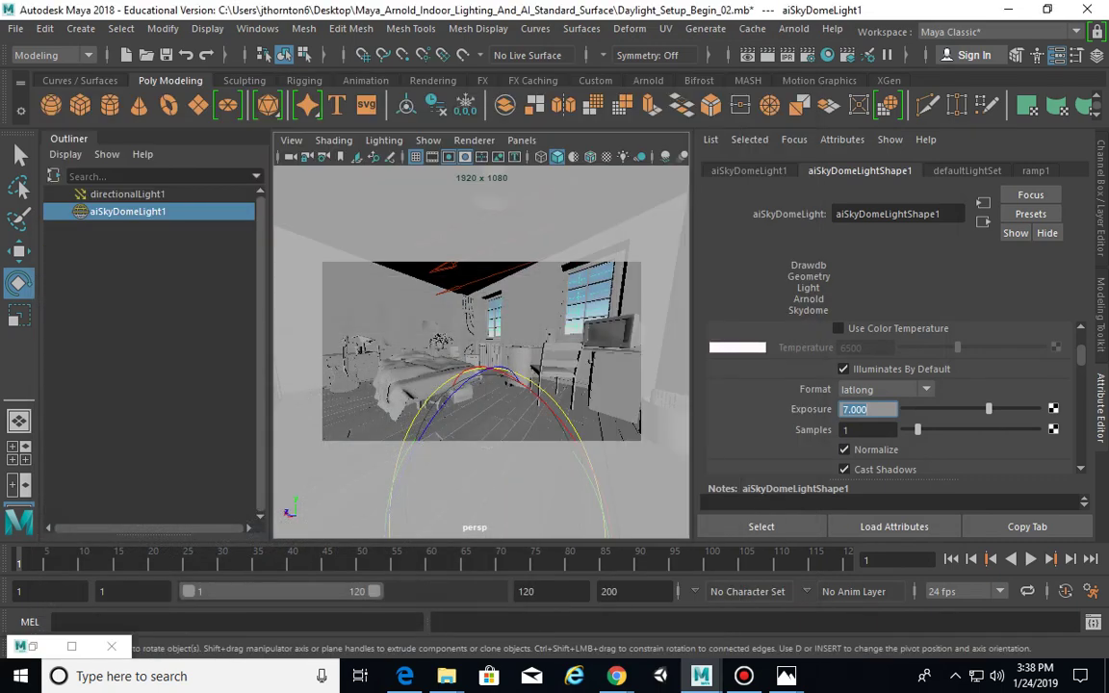
left_click(397, 323)
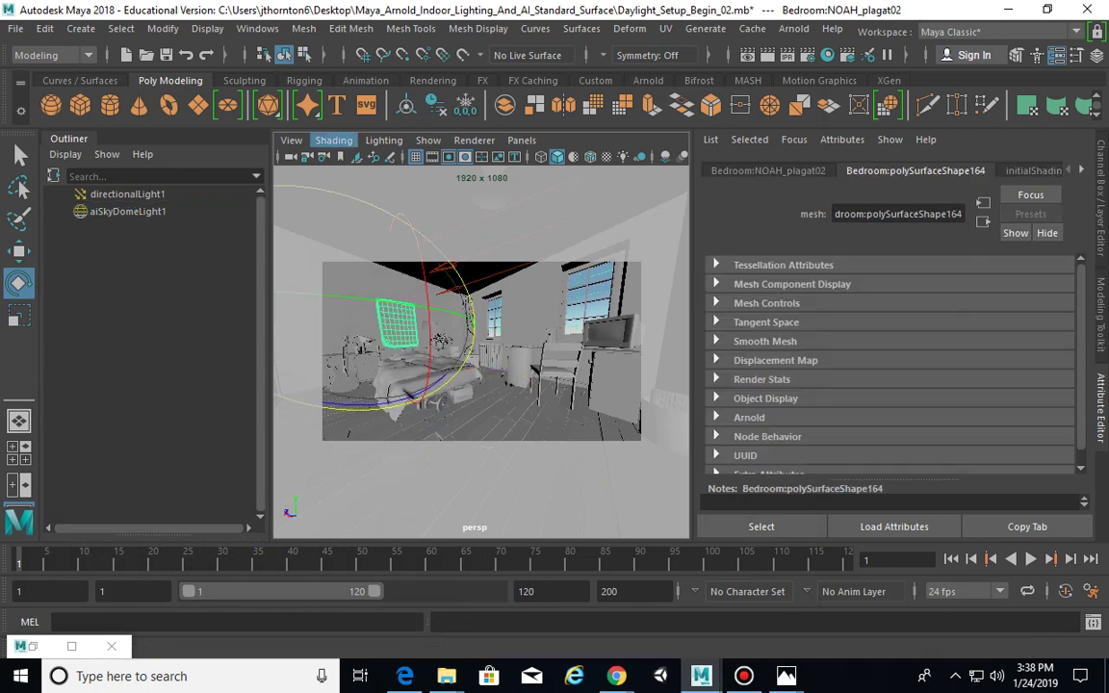
left_click(333, 139)
mouse_move(428, 139)
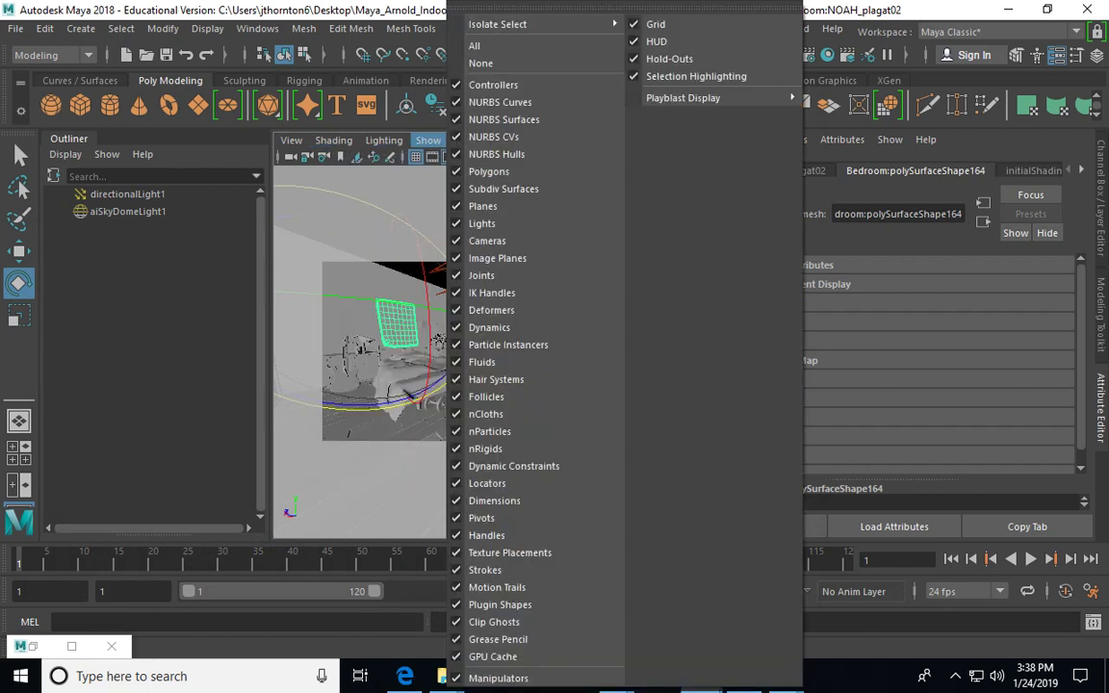
left_click(481, 63)
left_click(428, 140)
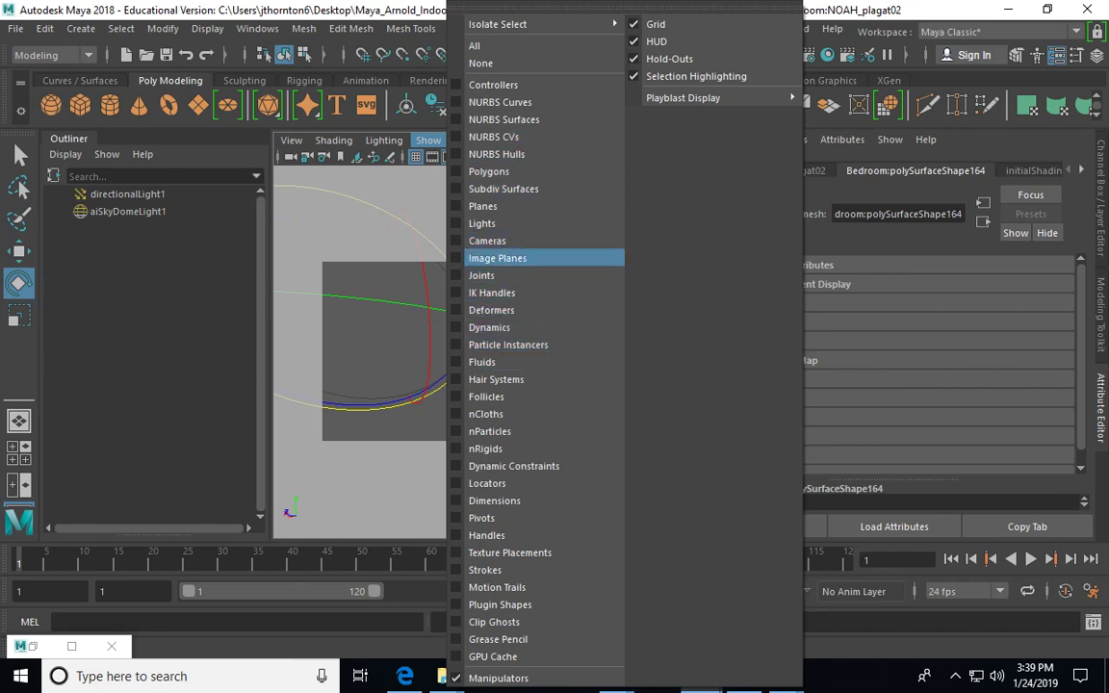
left_click(489, 171)
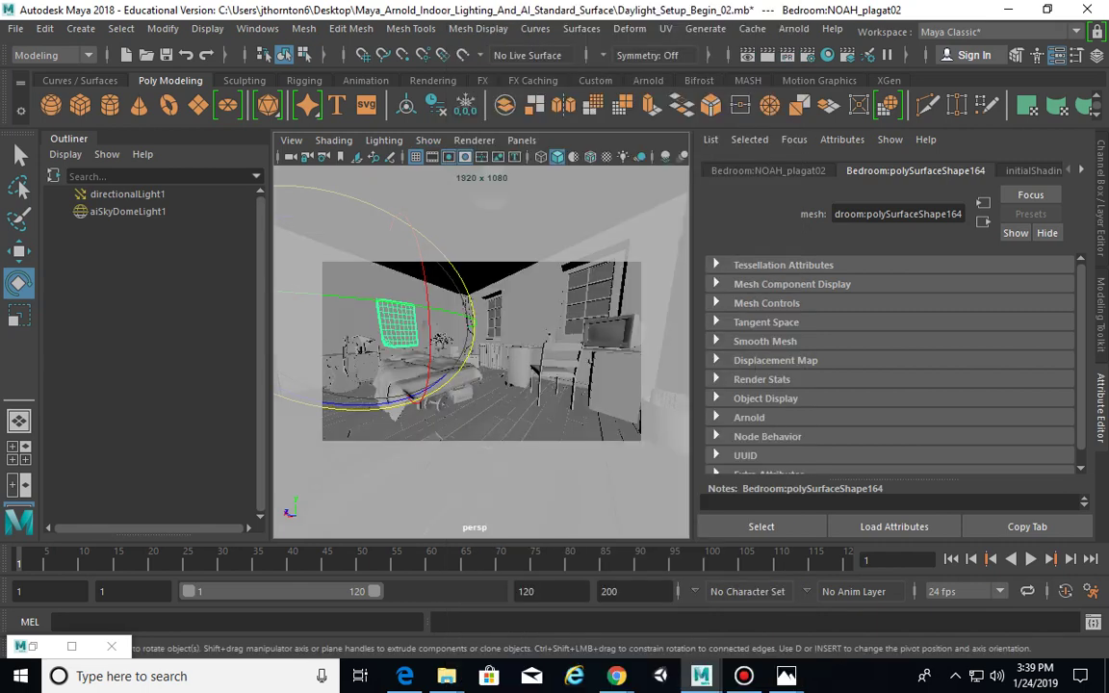
Assign a new aiStandardSurface material to all of the bedroom's polygon meshes
left_click(589, 291)
key("space")
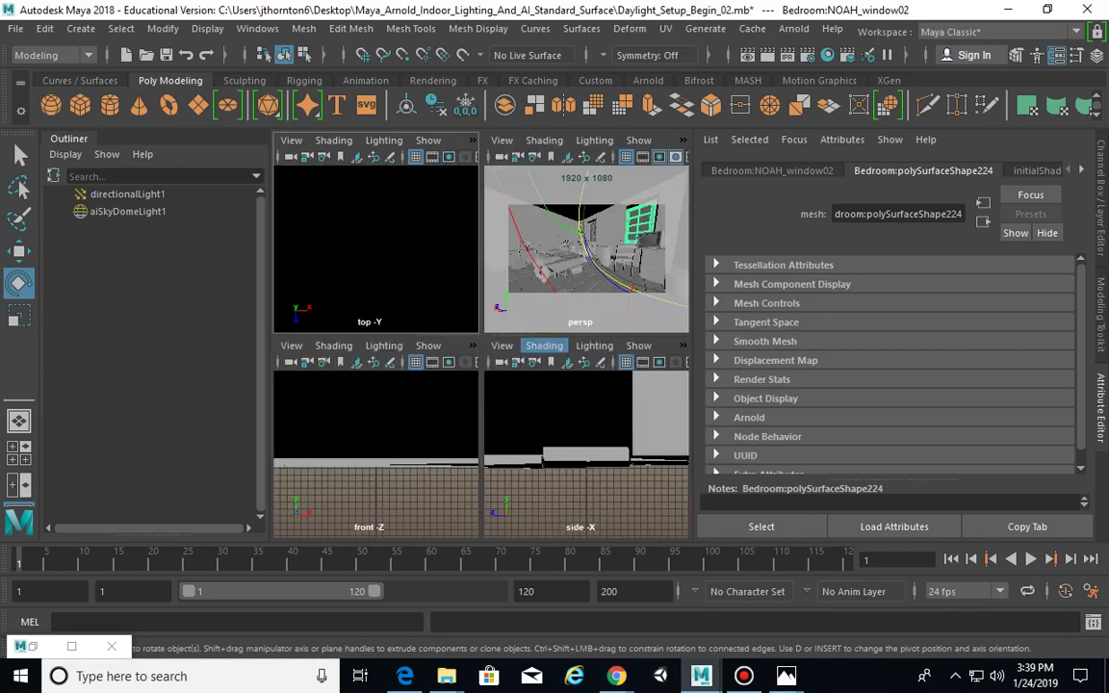
key("f")
key("space")
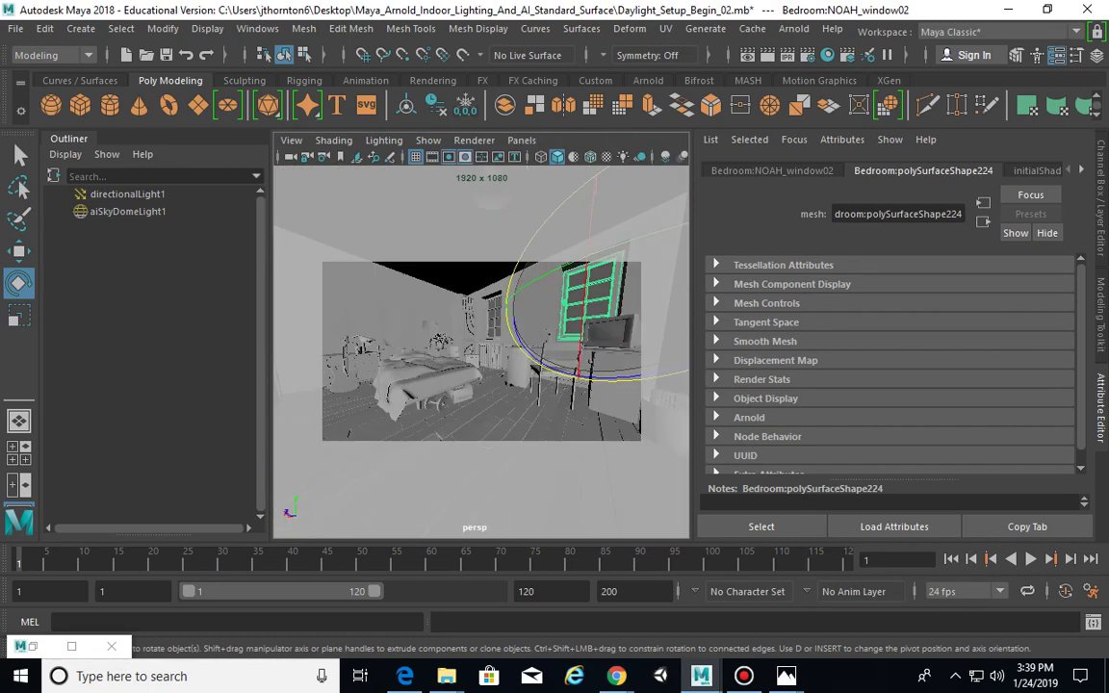
key("f")
scroll(437, 286, "down", 5)
left_click_drag(437, 287, 501, 332, "alt")
key("q")
left_click_drag(400, 293, 568, 414)
left_click_drag(510, 366, 442, 354, "alt")
scroll(491, 378, "up", 5)
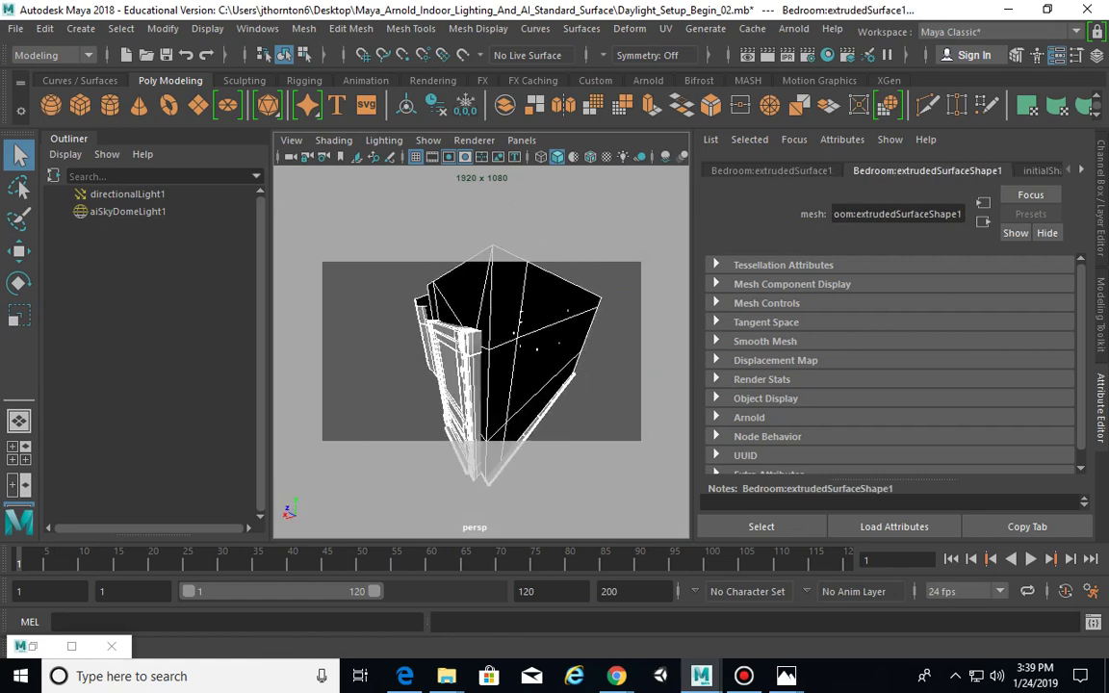
right_click_drag(555, 176, 545, 620)
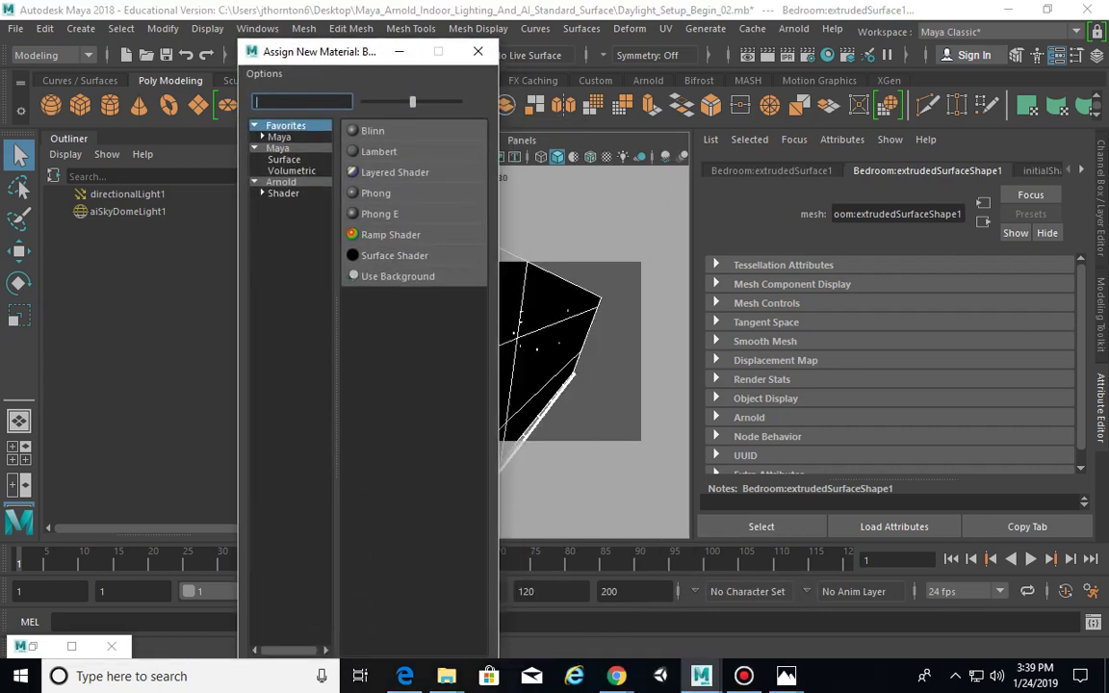
left_click(282, 182)
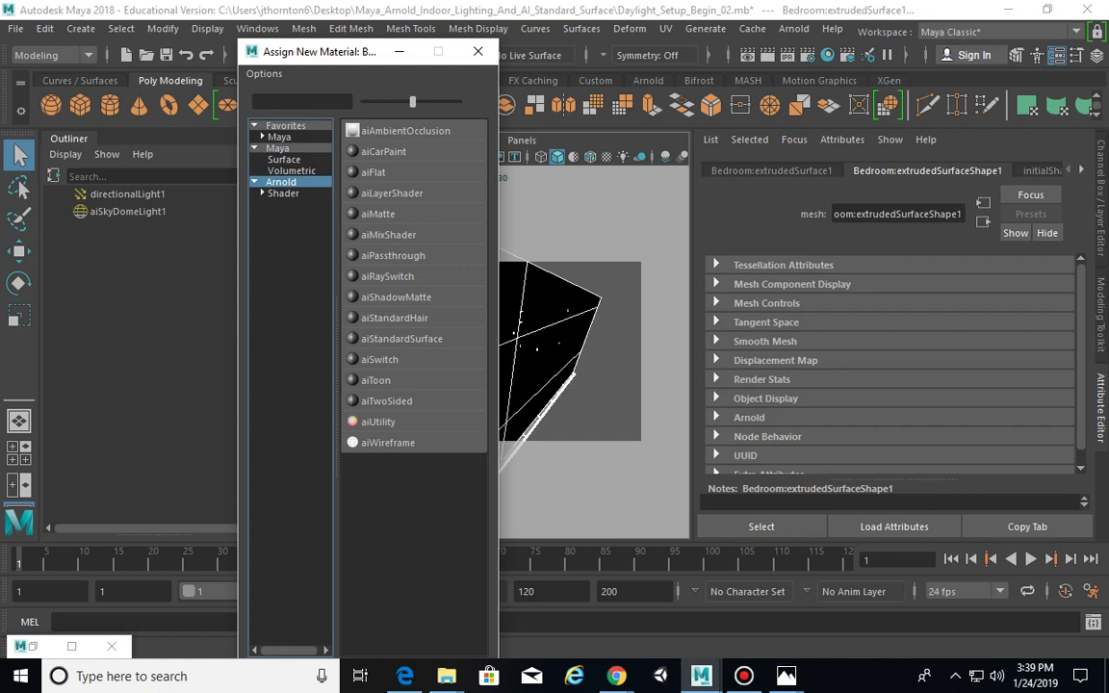
left_click(301, 101)
type("ai")
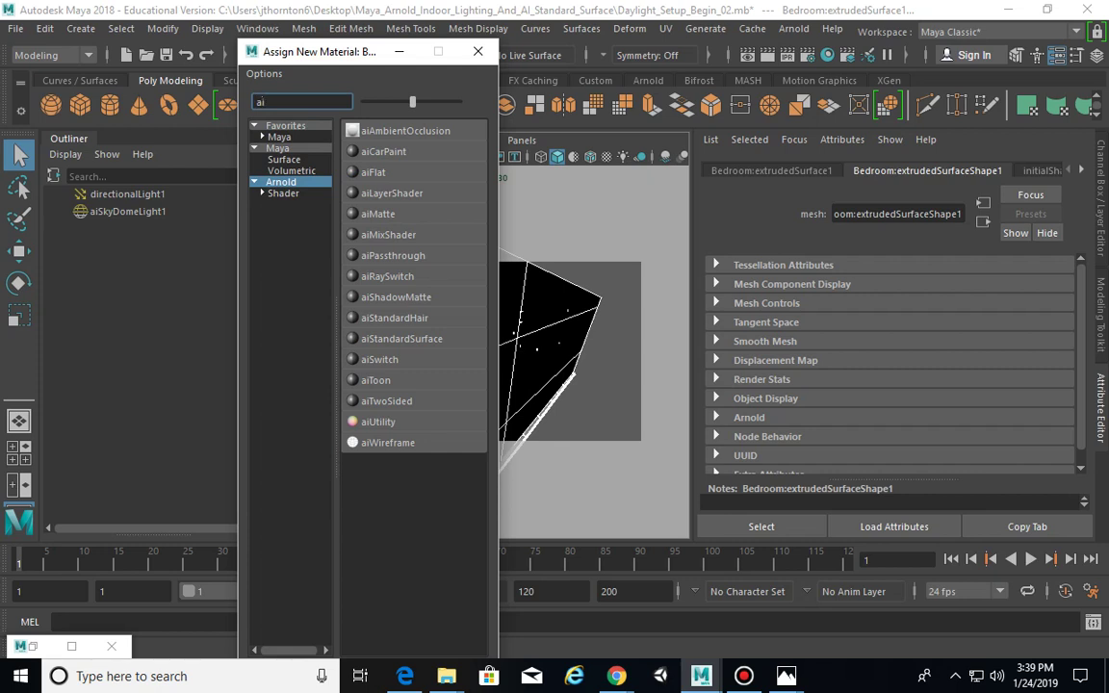
type("s")
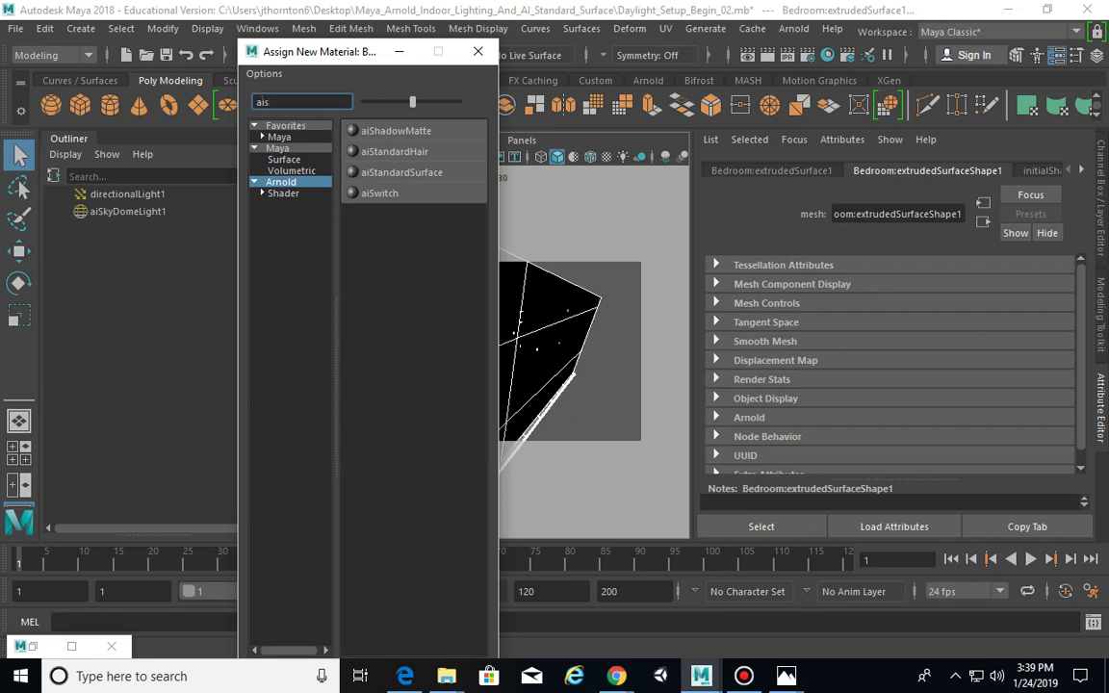
left_click(402, 172)
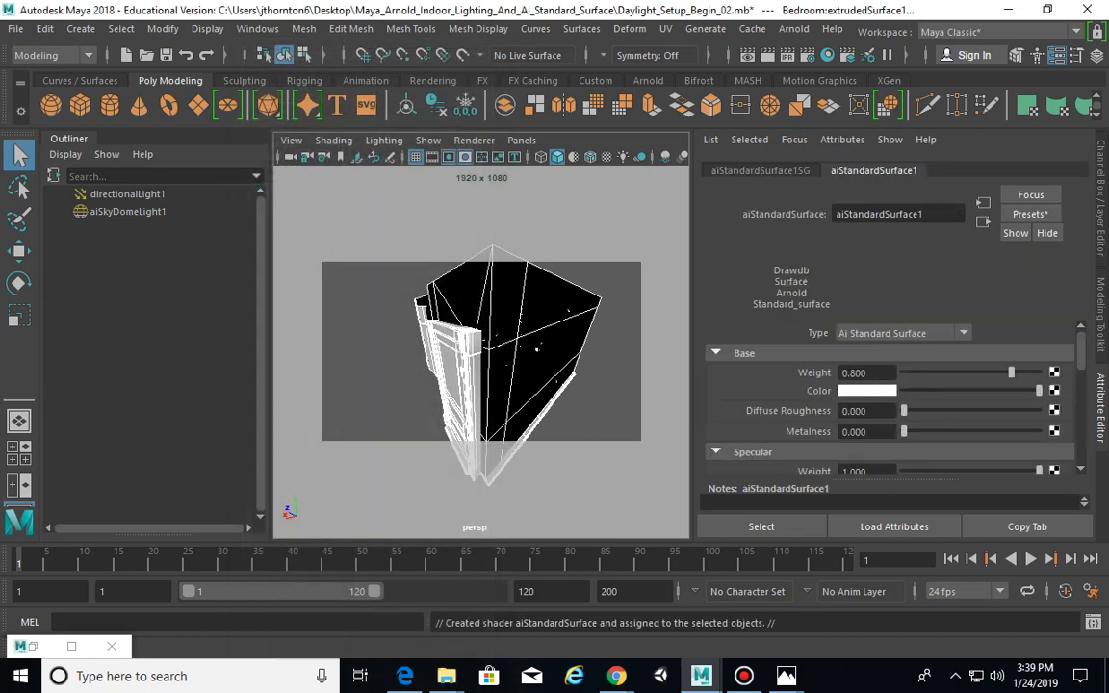
Set the perspective camera's focal length to 16 for the view inside the bedroom
scroll(546, 435, "up", 10)
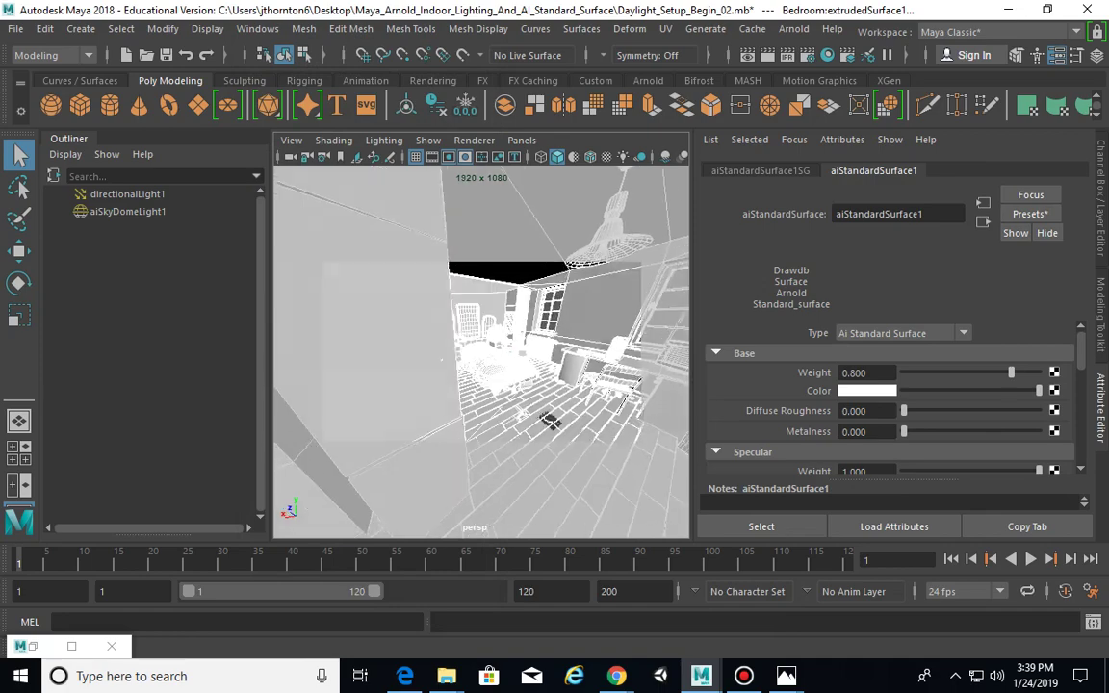
left_click_drag(547, 435, 366, 443, "alt")
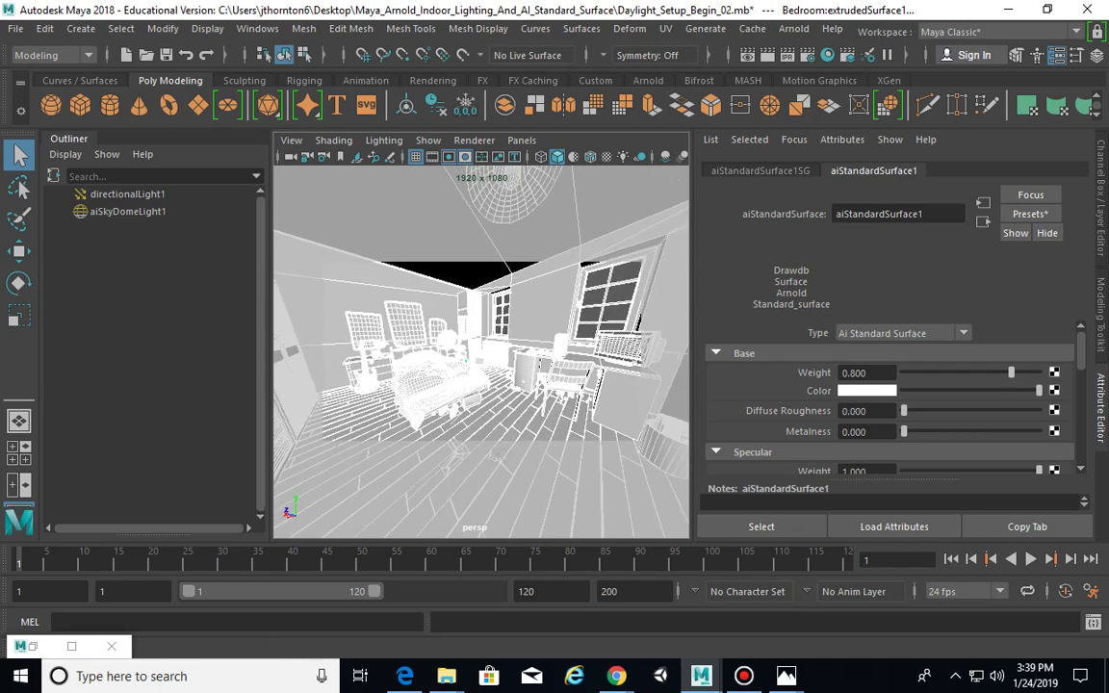
left_click(290, 140)
left_click(313, 141)
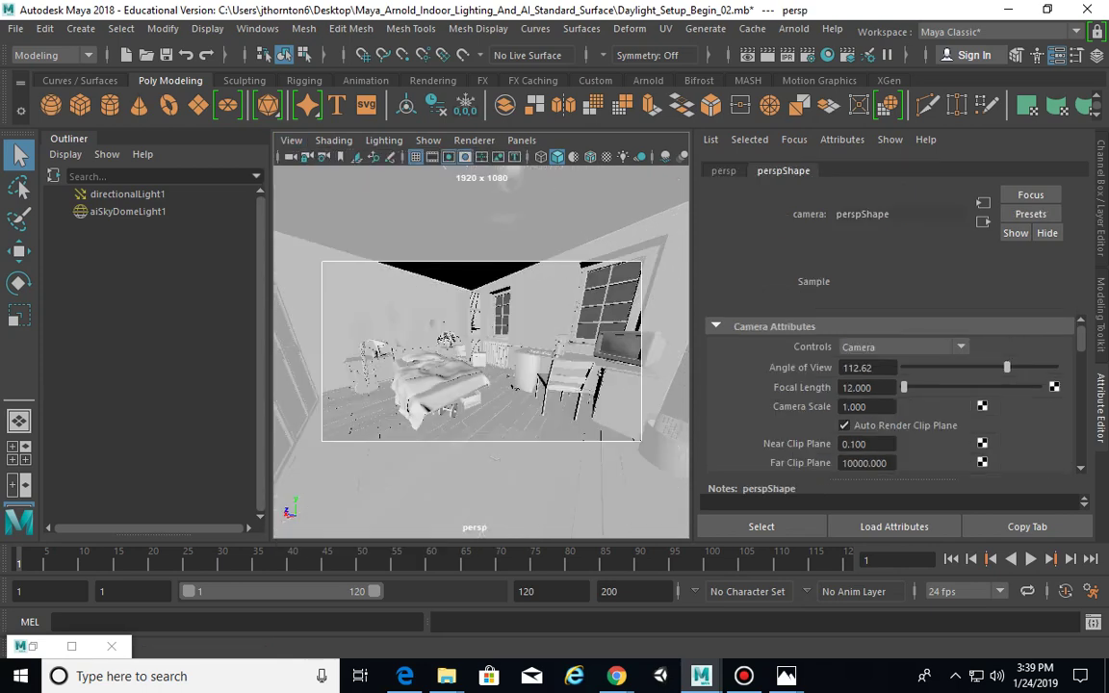
left_click(857, 387)
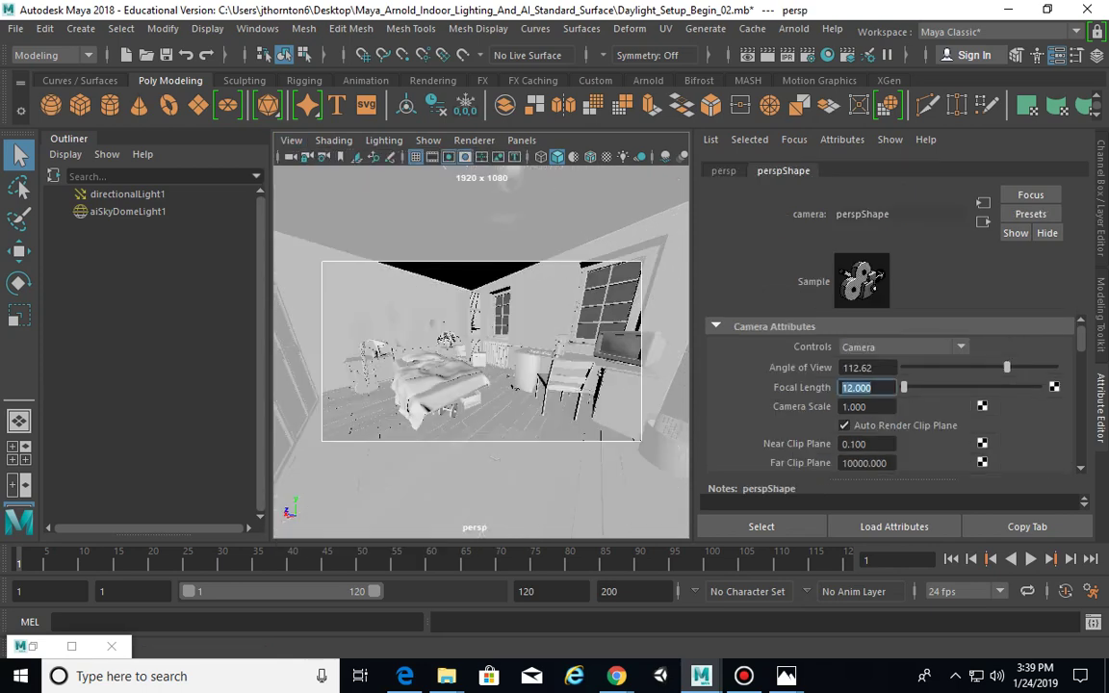
type("16")
key("Return")
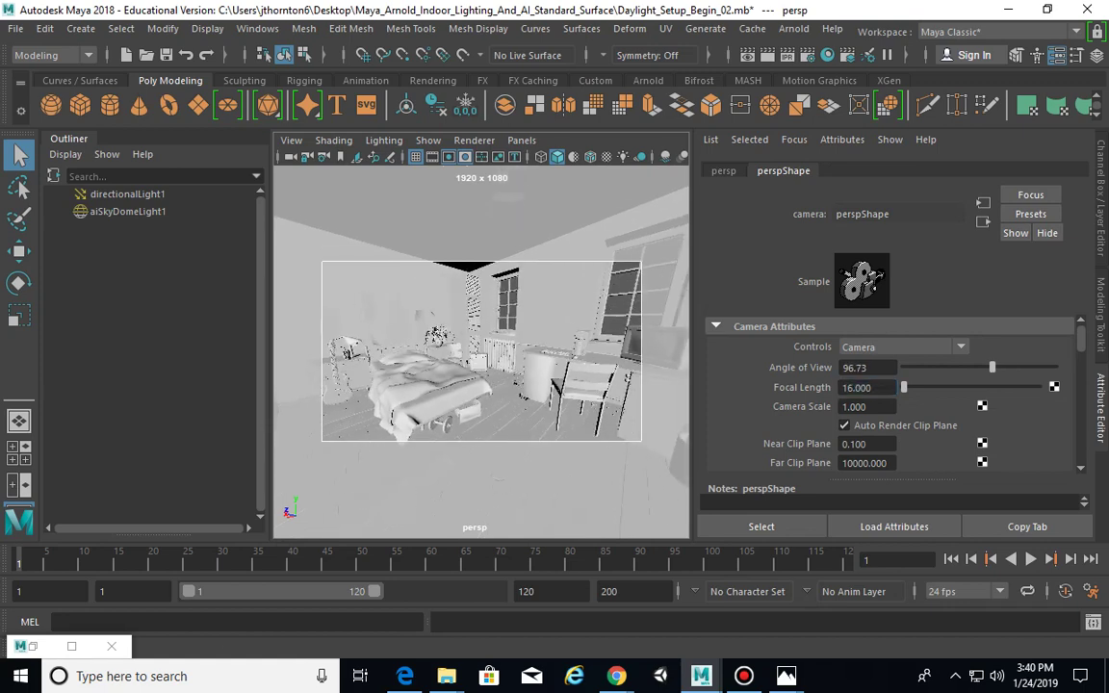
left_click_drag(482, 385, 409, 390, "alt")
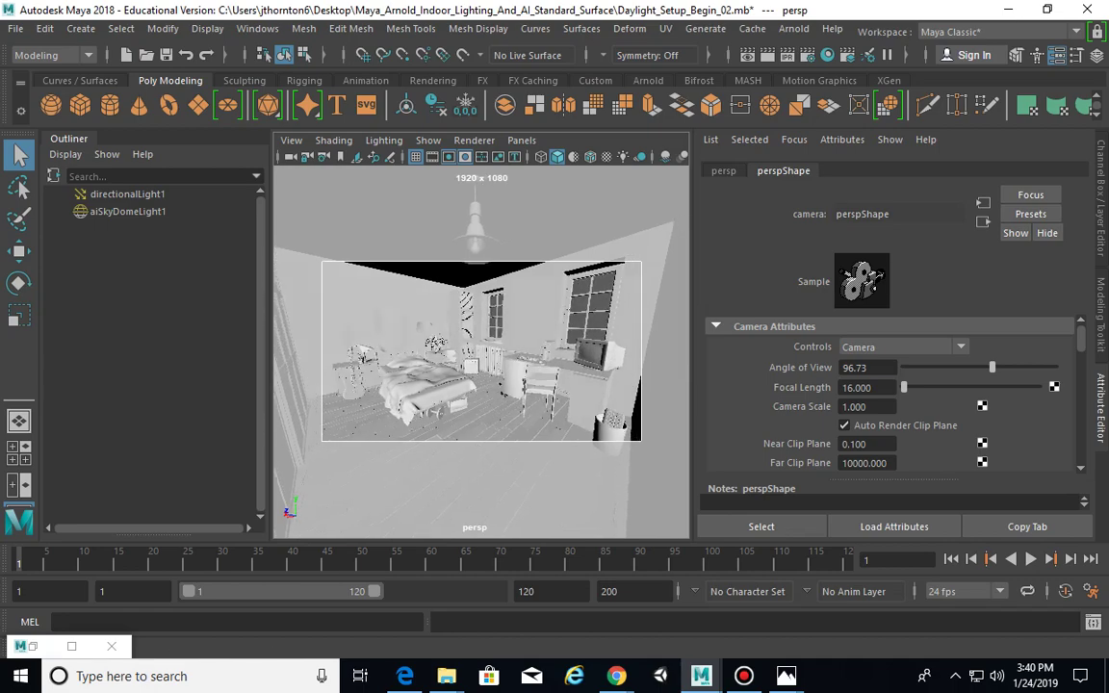
Restore the Arnold RenderView and set the render's test resolution to 50%
left_click(33, 646)
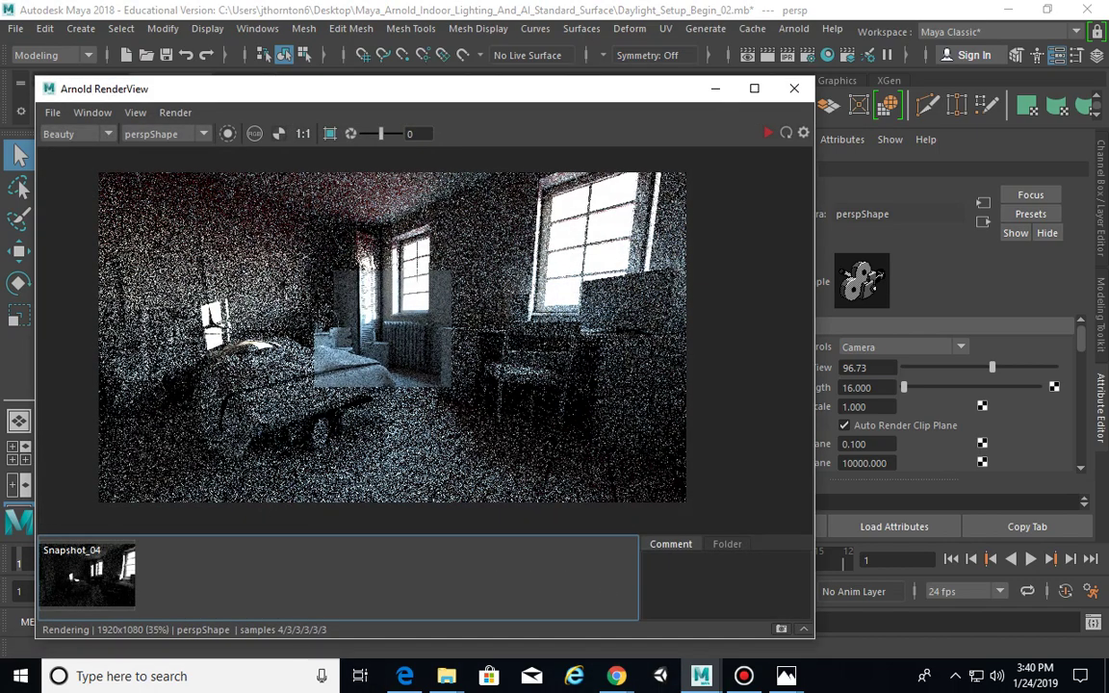
left_click(134, 113)
mouse_move(193, 276)
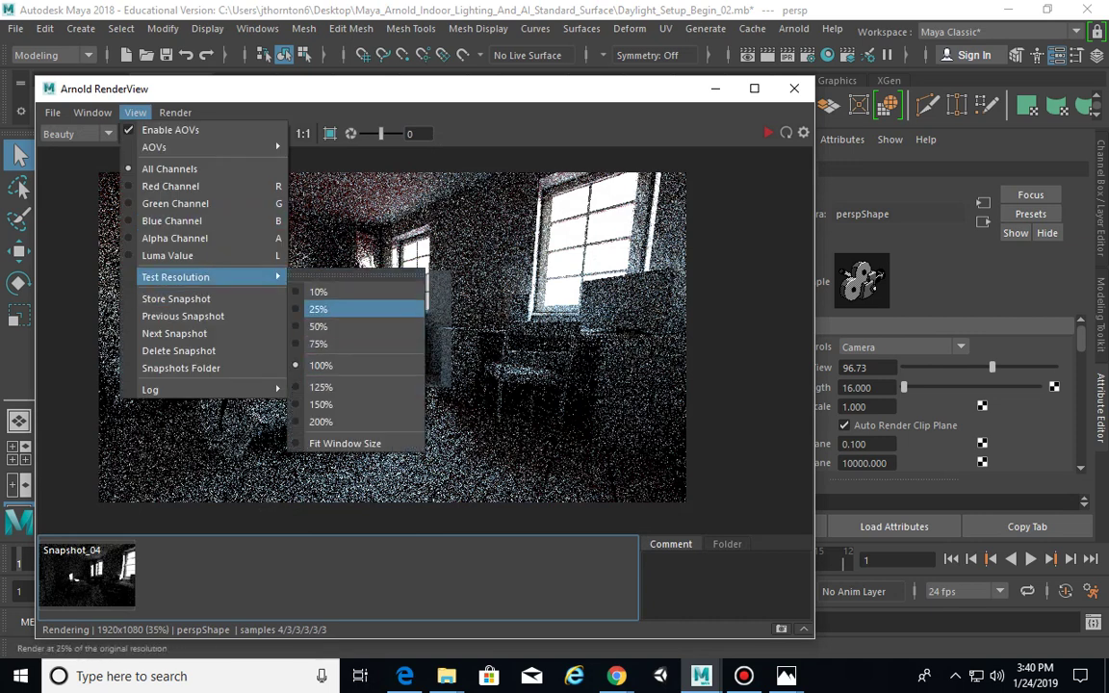
left_click(327, 308)
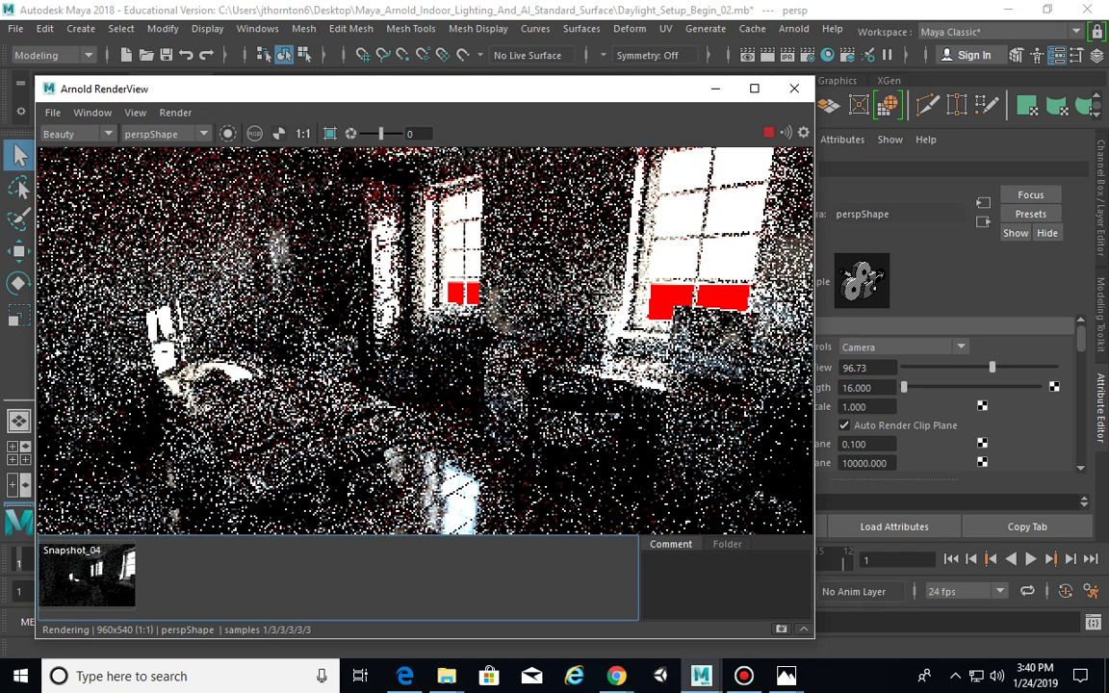
scroll(416, 311, "down", 2)
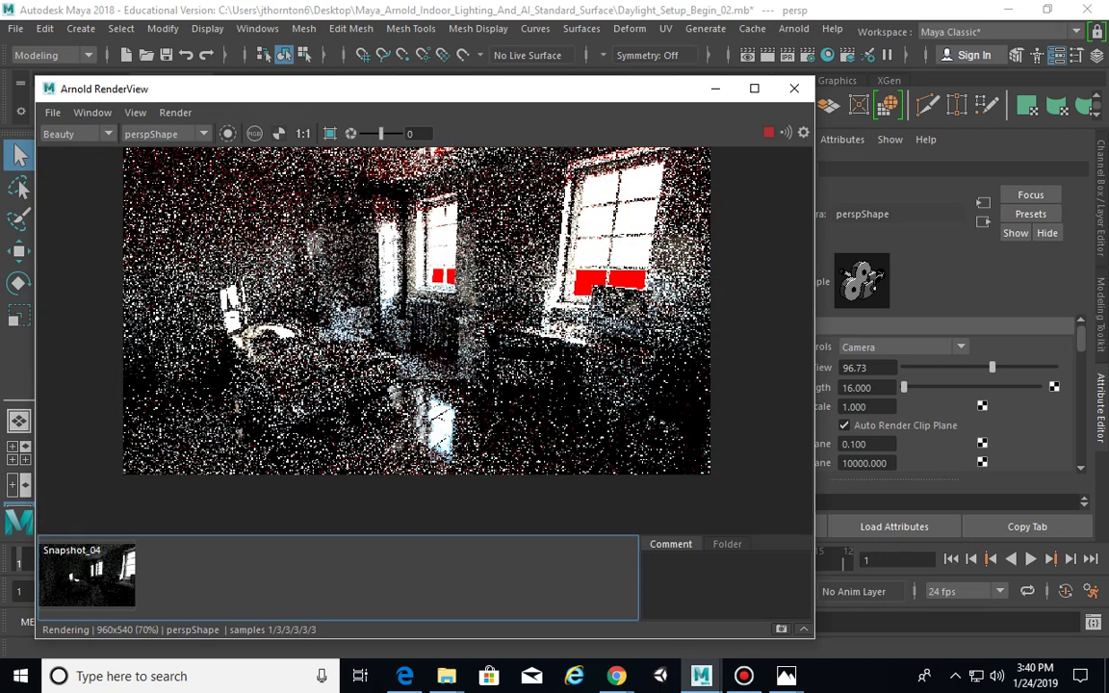
middle_click_drag(417, 311, 394, 346)
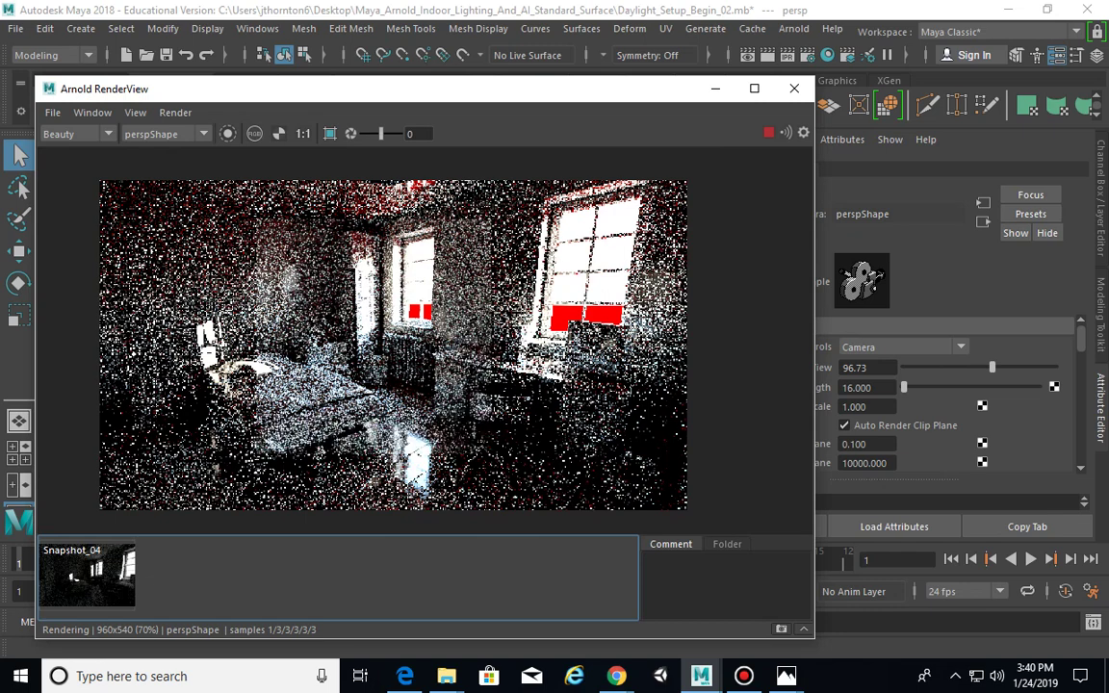
Lower the bedroom render's test resolution to 25%
left_click(175, 113)
mouse_move(206, 260)
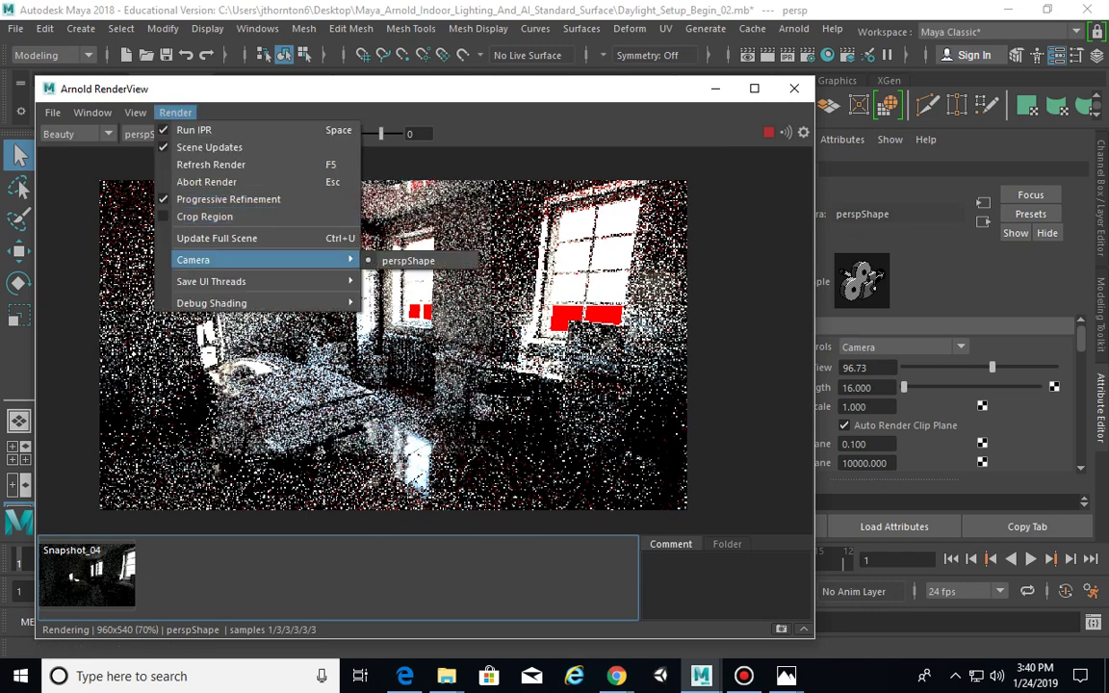
mouse_move(135, 112)
mouse_move(175, 276)
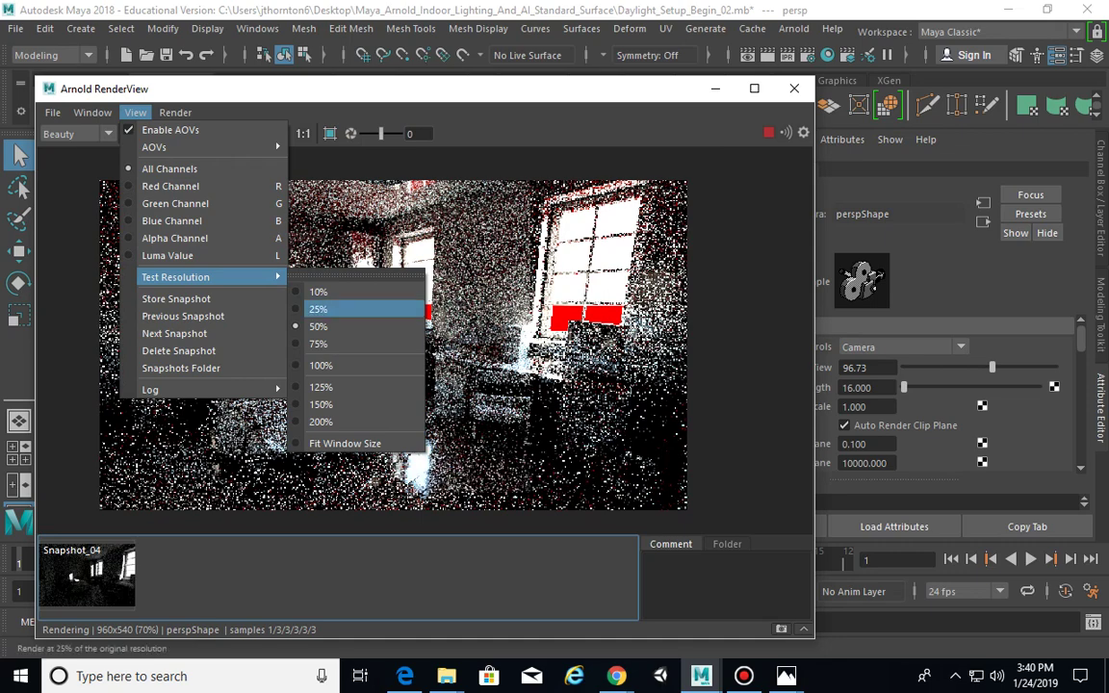
left_click(318, 309)
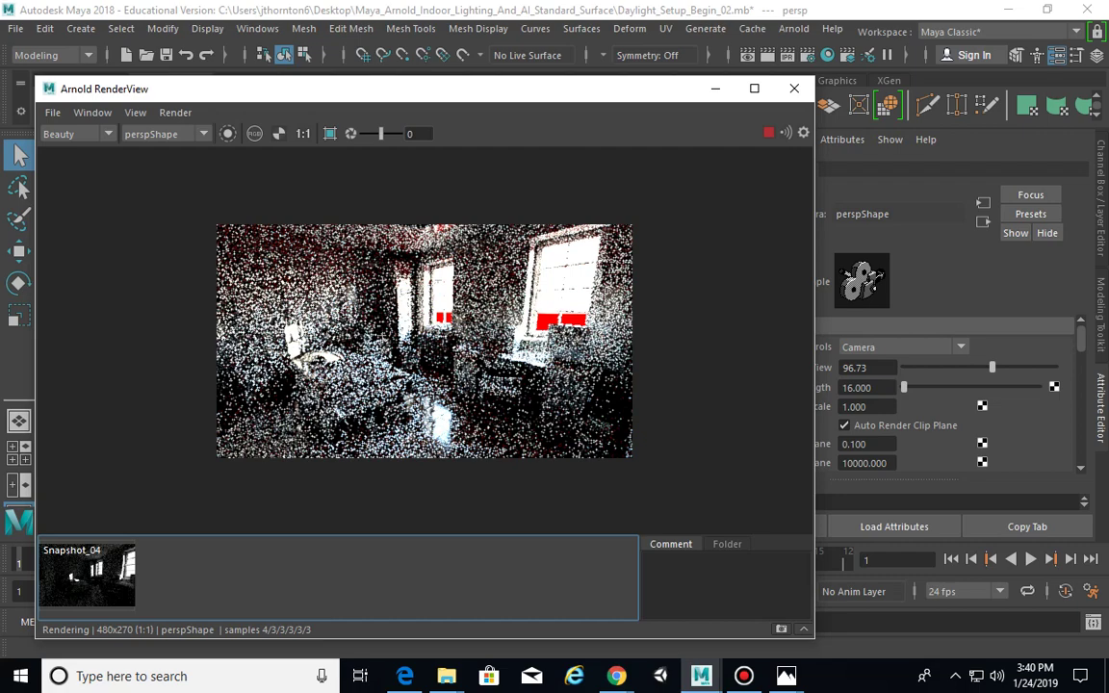
scroll(386, 344, "up", 1)
left_click_drag(386, 344, 405, 337)
Minimize the RenderView and show all object types in the perspective viewport again
left_click(715, 89)
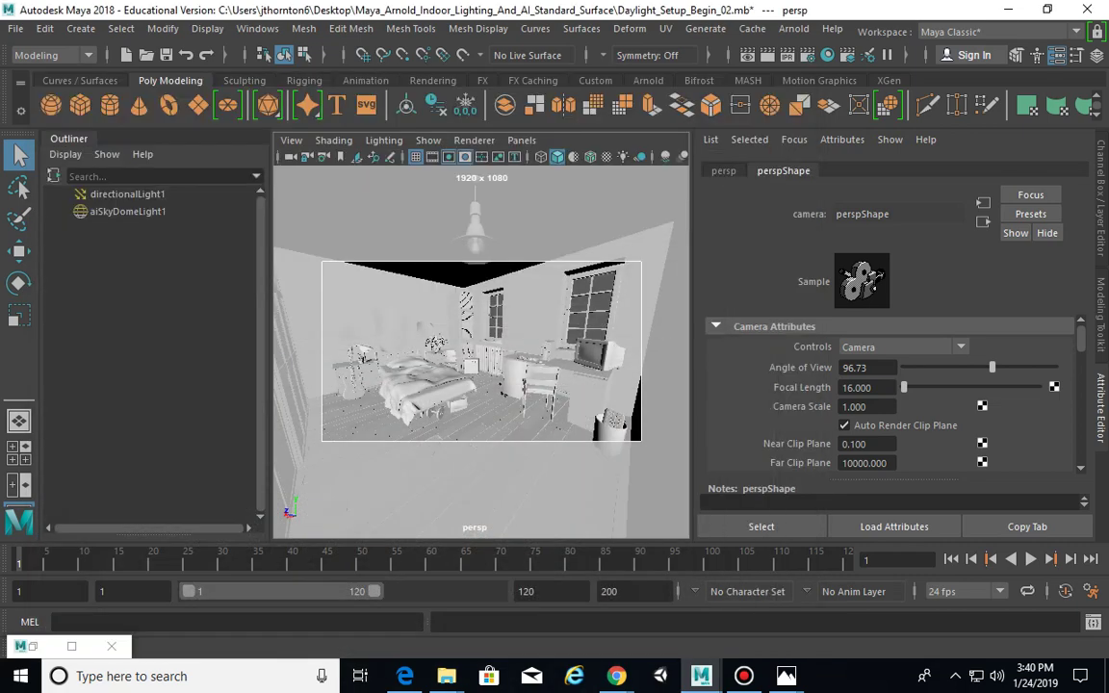
left_click(428, 140)
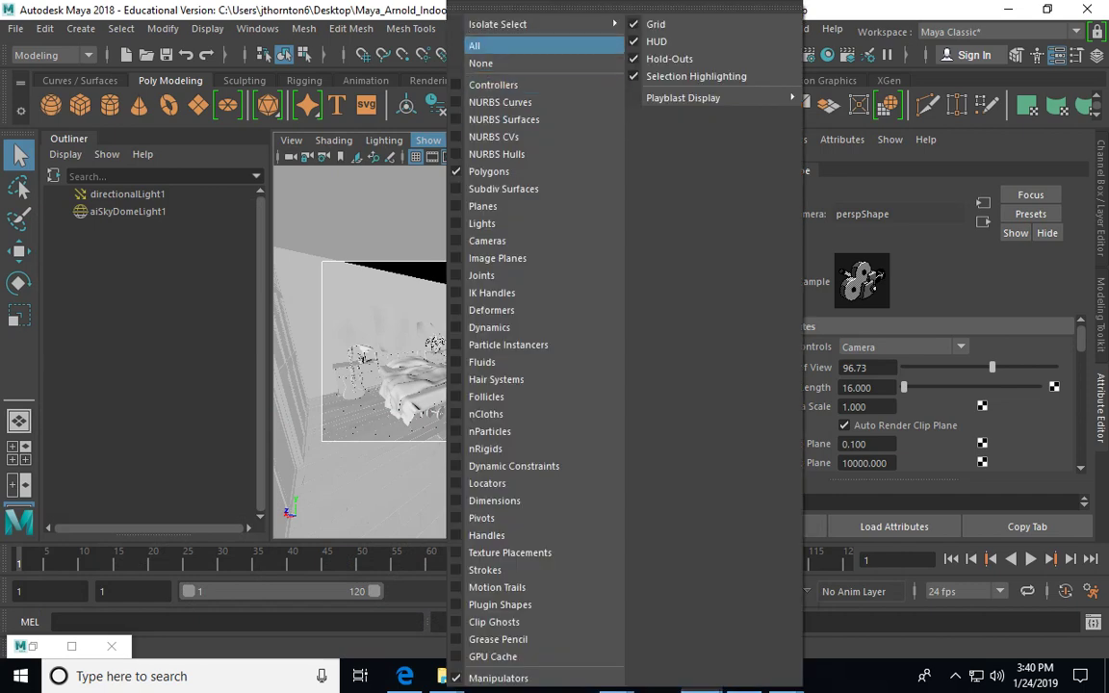
left_click(452, 41)
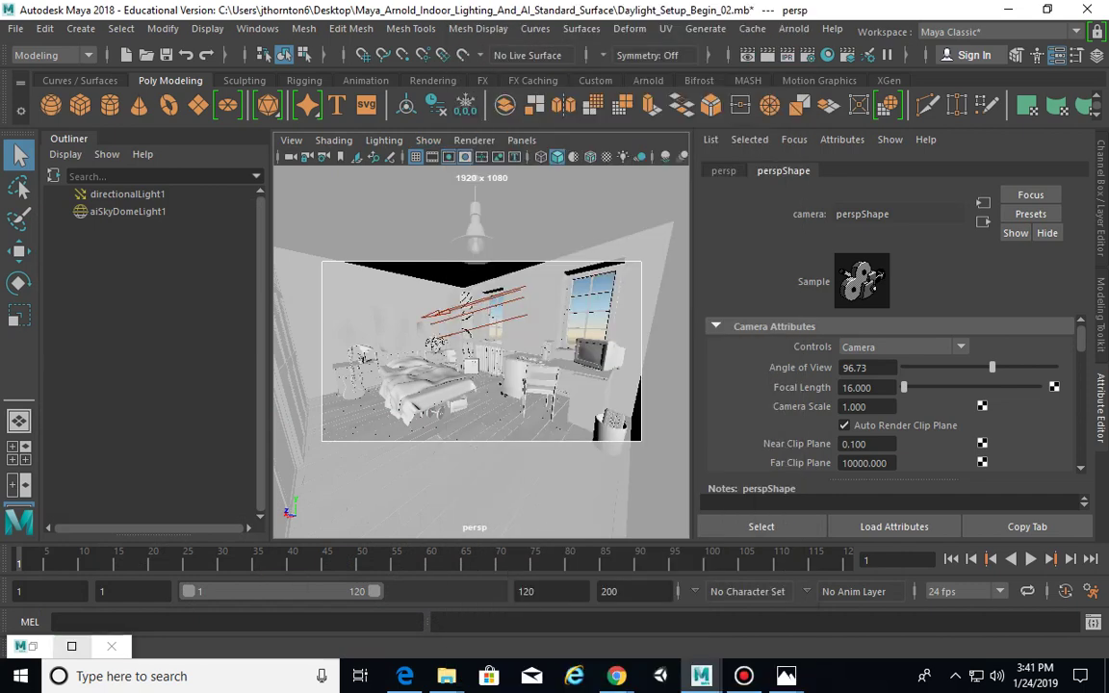
Examine the bedroom test render in the Arnold RenderView, stop it and minimize the window
left_click(29, 646)
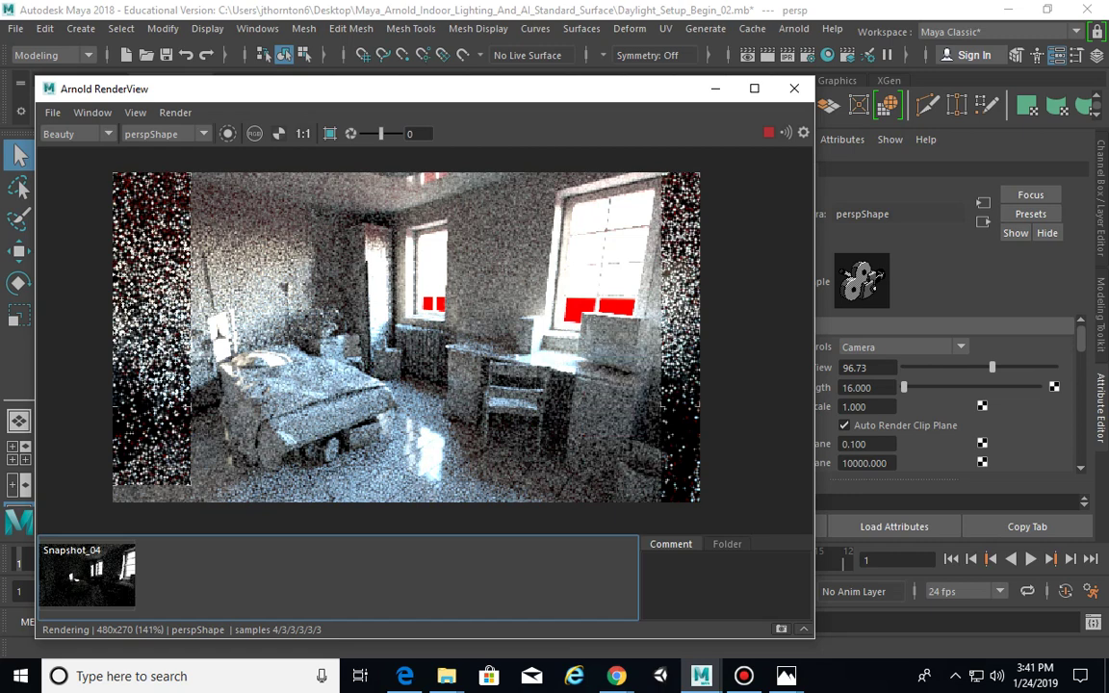
left_click_drag(523, 93, 506, 91)
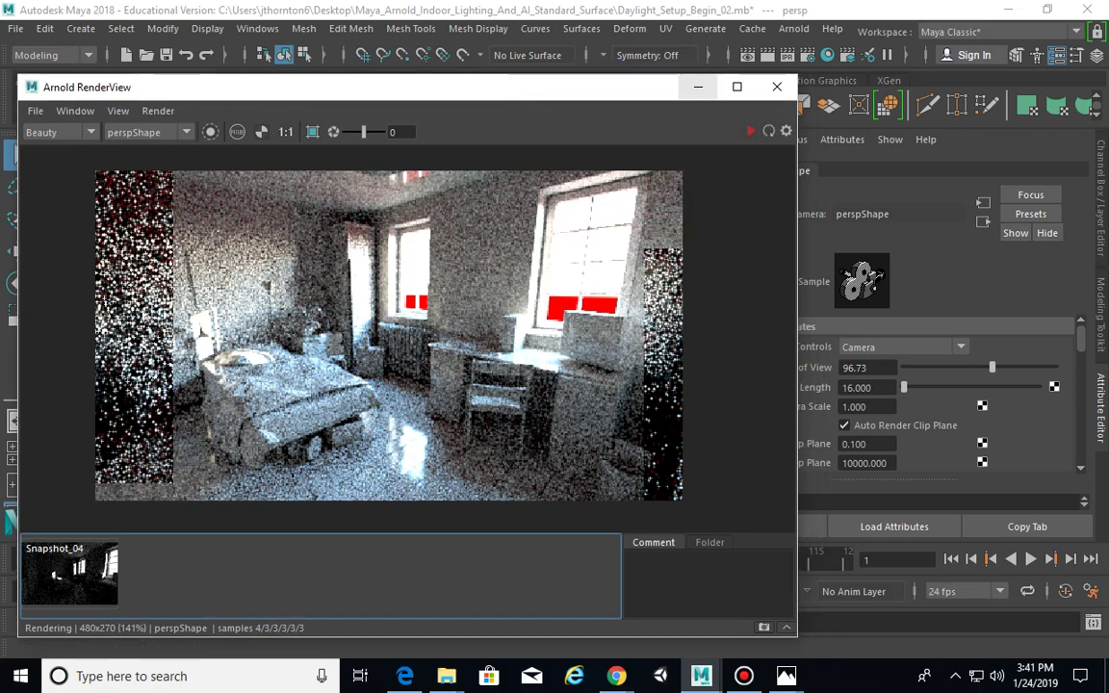
left_click(698, 87)
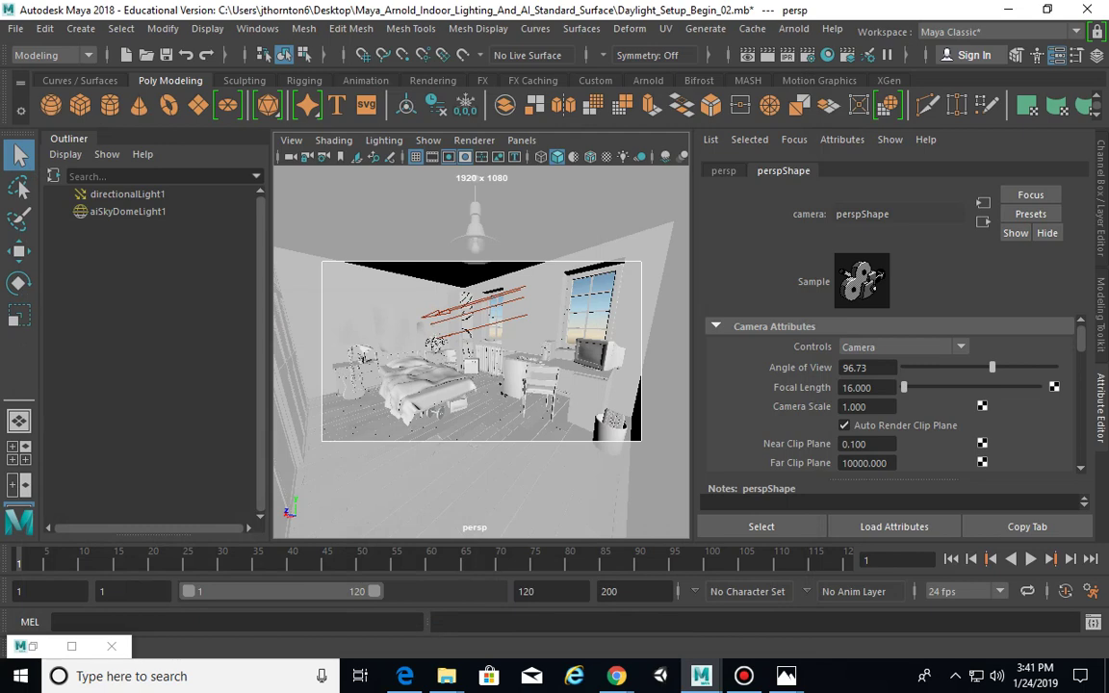
Select the bed sheet and open the attributes of its assigned aiStandardSurface material
left_click(428, 390)
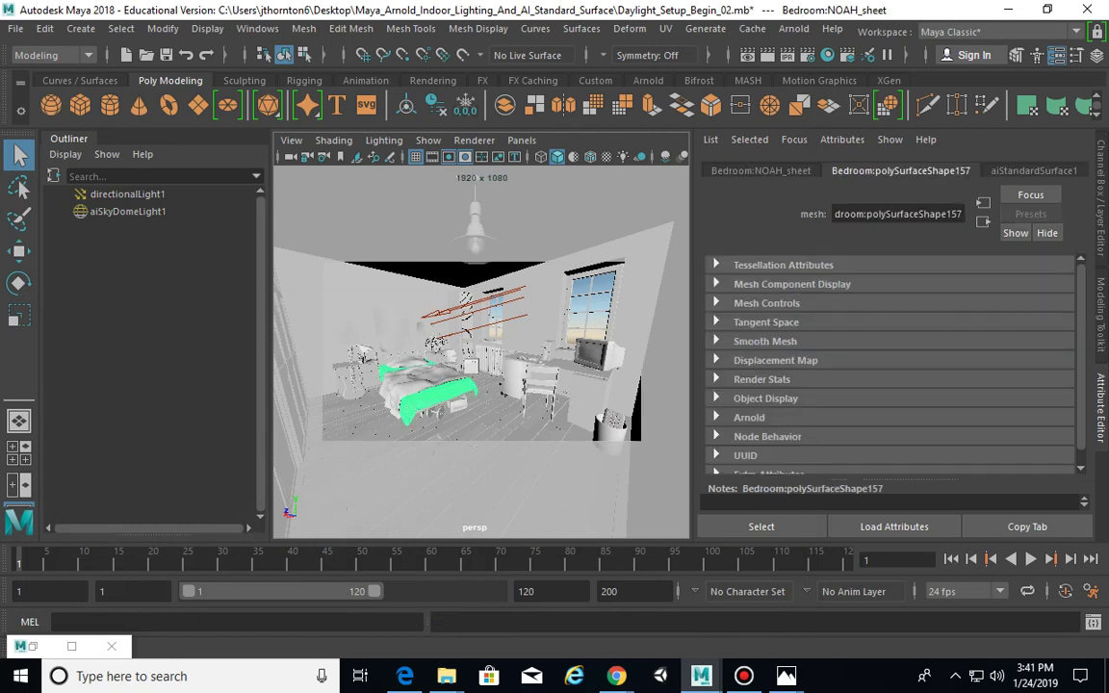
right_click_drag(466, 177, 452, 598)
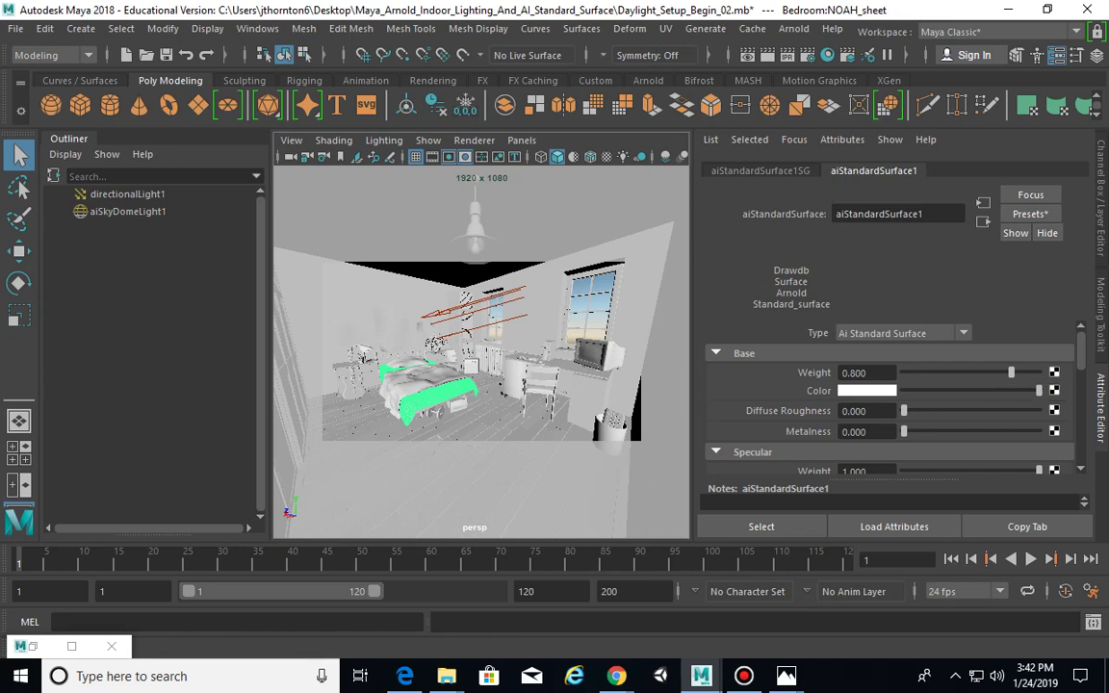
Set the specular weight of the room's shared aiStandardSurface material to 0.05
scroll(890, 395, "down", 3)
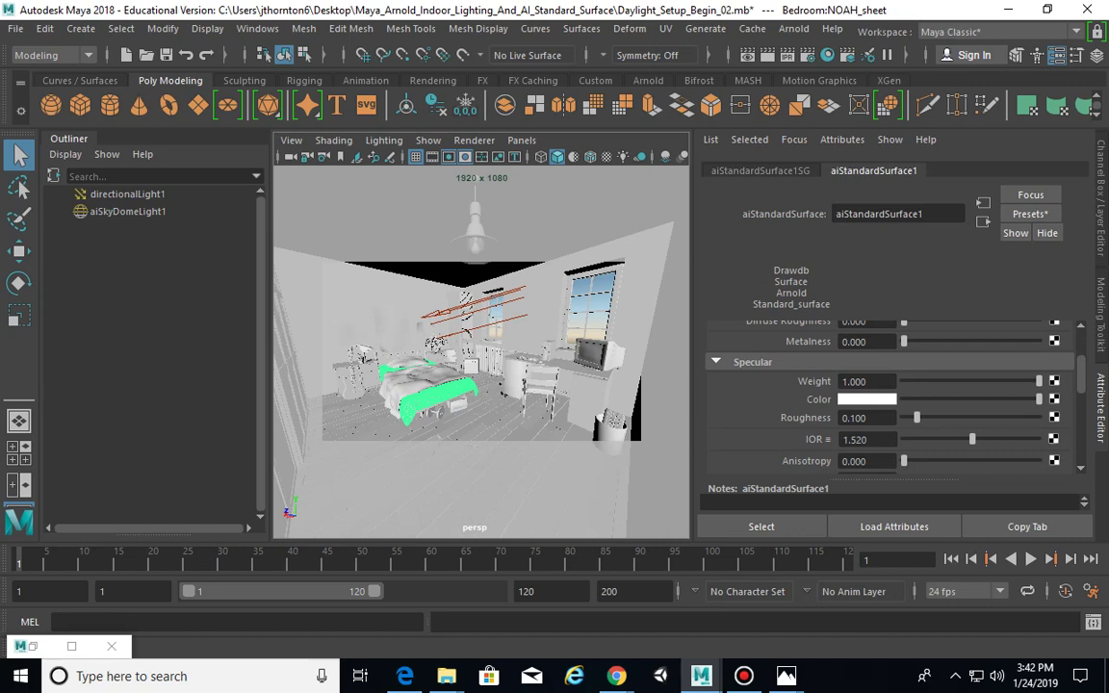
left_click_drag(1039, 382, 940, 381)
left_click_drag(940, 381, 921, 381)
double_click(866, 381)
type("0.05")
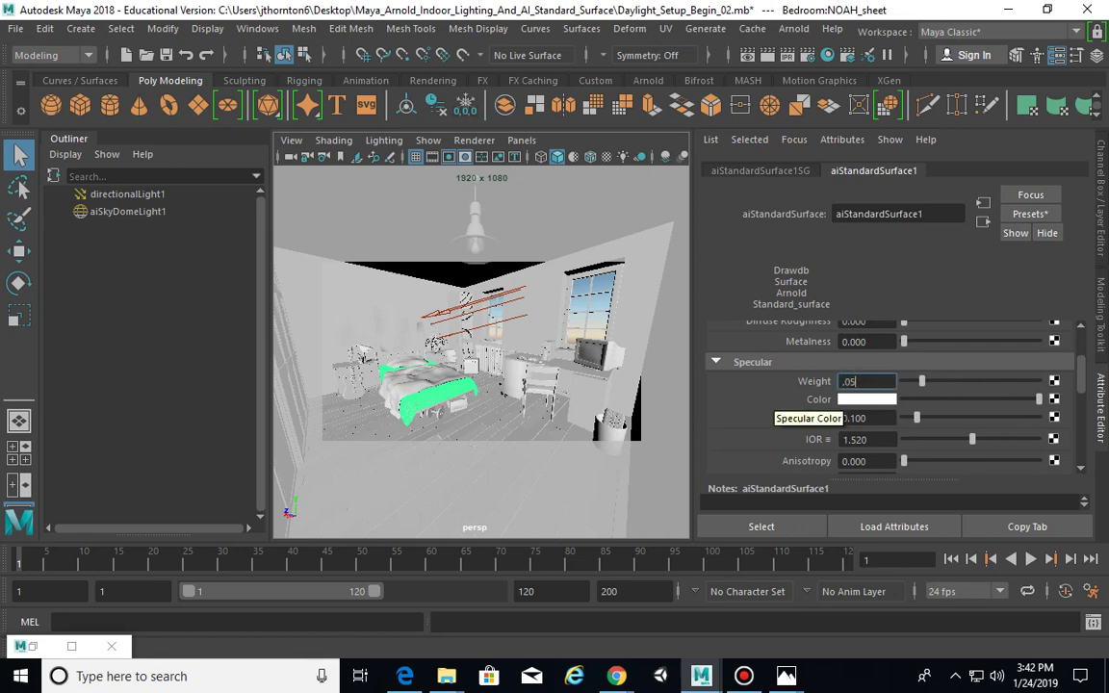
key("Return")
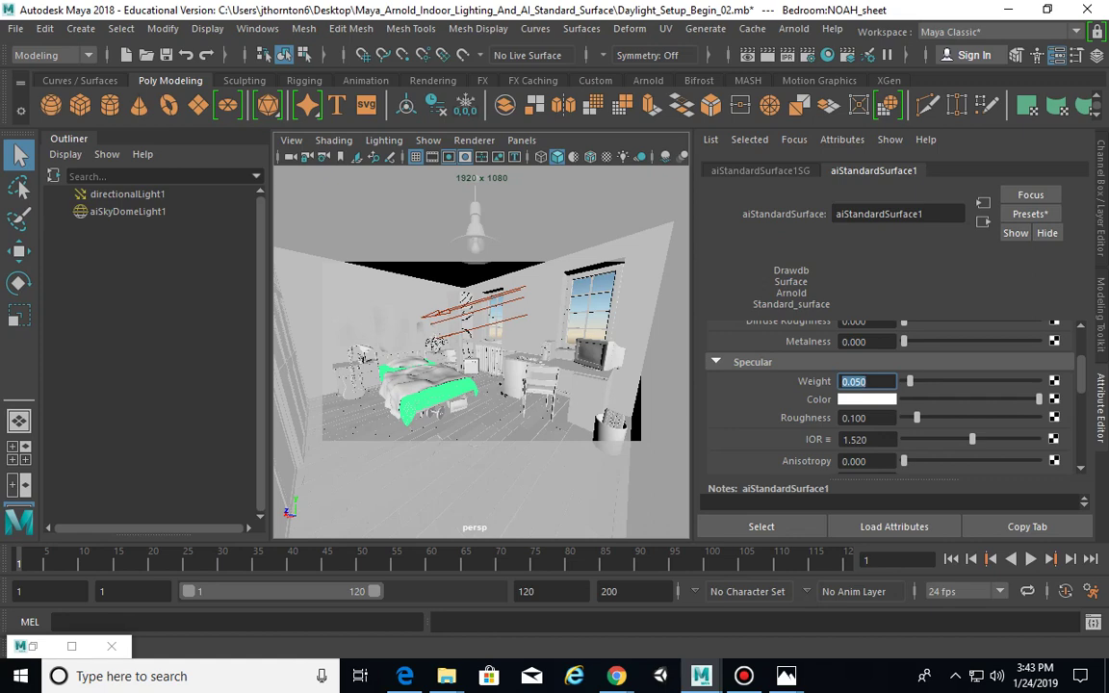
Assign a new aiStandardSurface material to the monitor screen on the desk
left_click(589, 354)
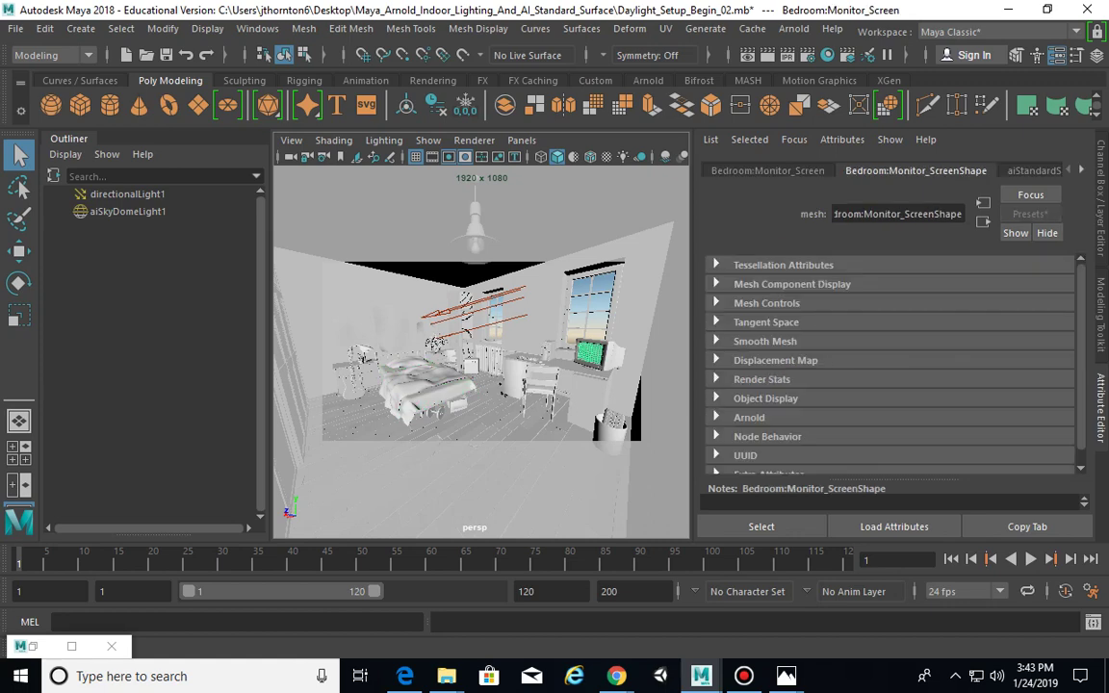
right_click(593, 355)
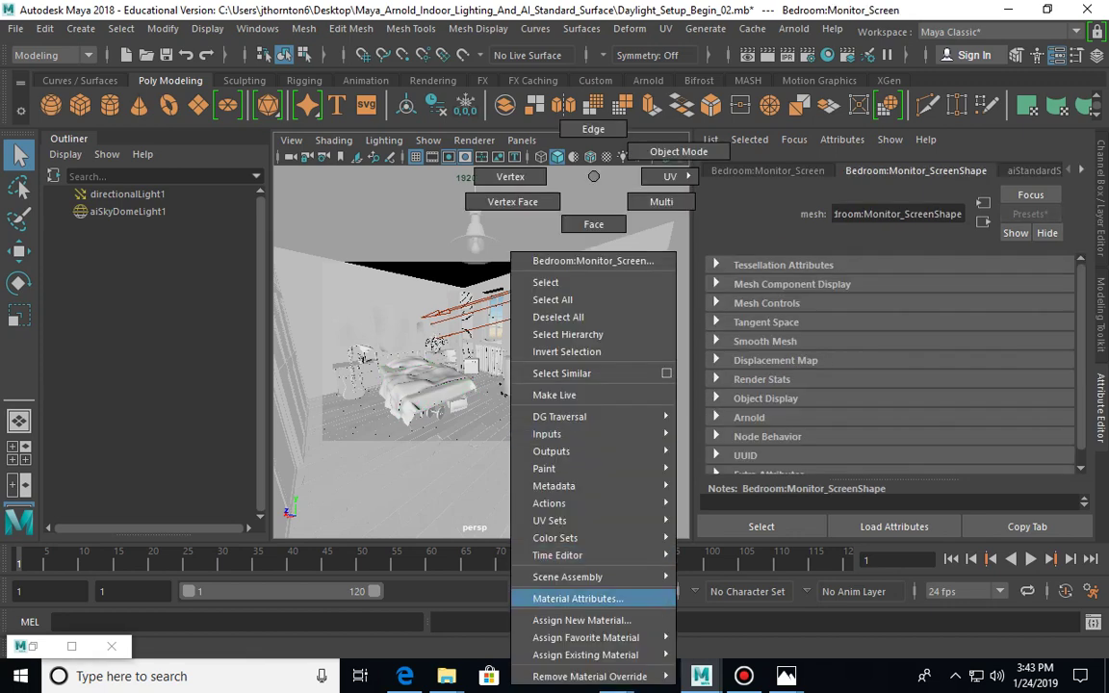
left_click(581, 620)
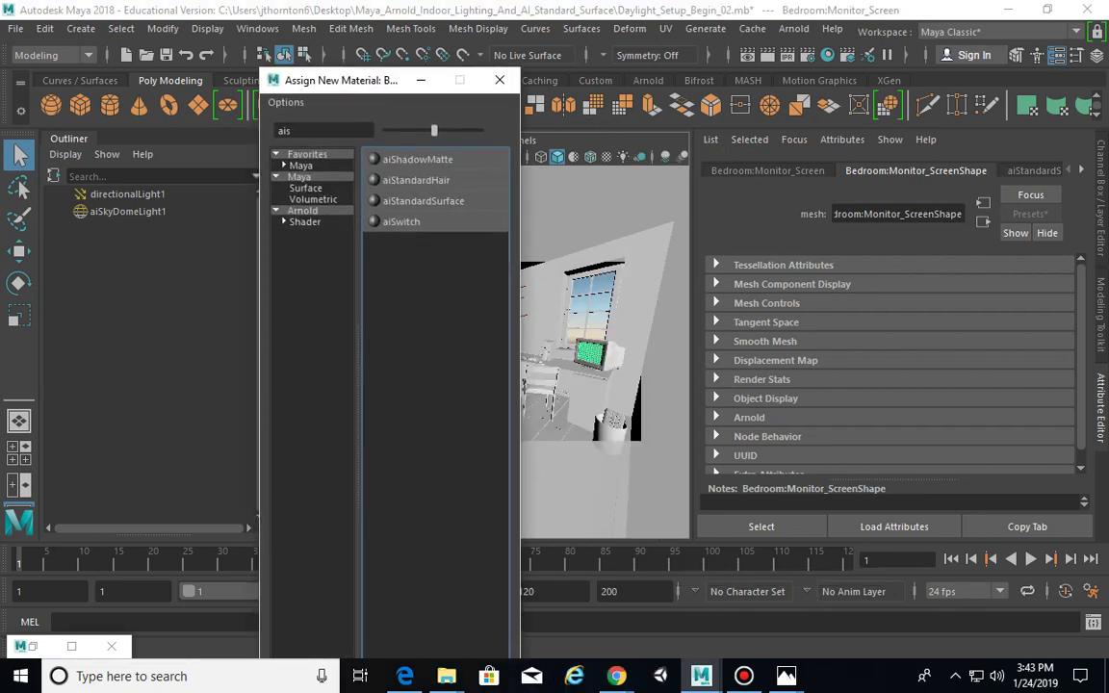
left_click(424, 200)
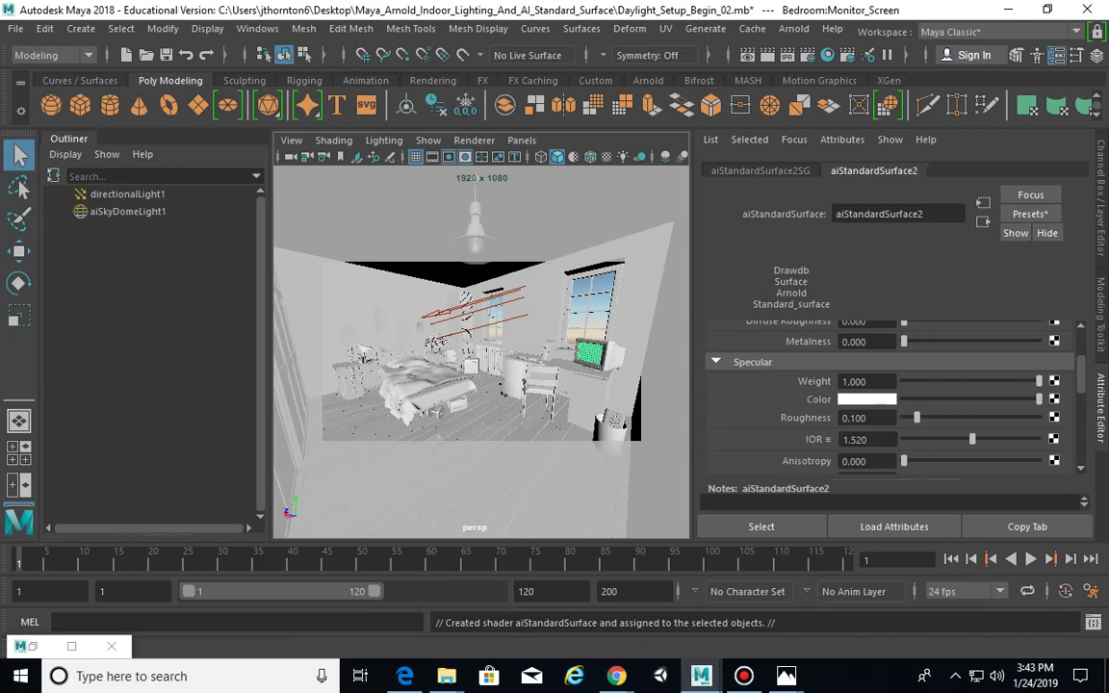
Rename the monitor screen's material as ai_Monitor
scroll(891, 396, "up", 2)
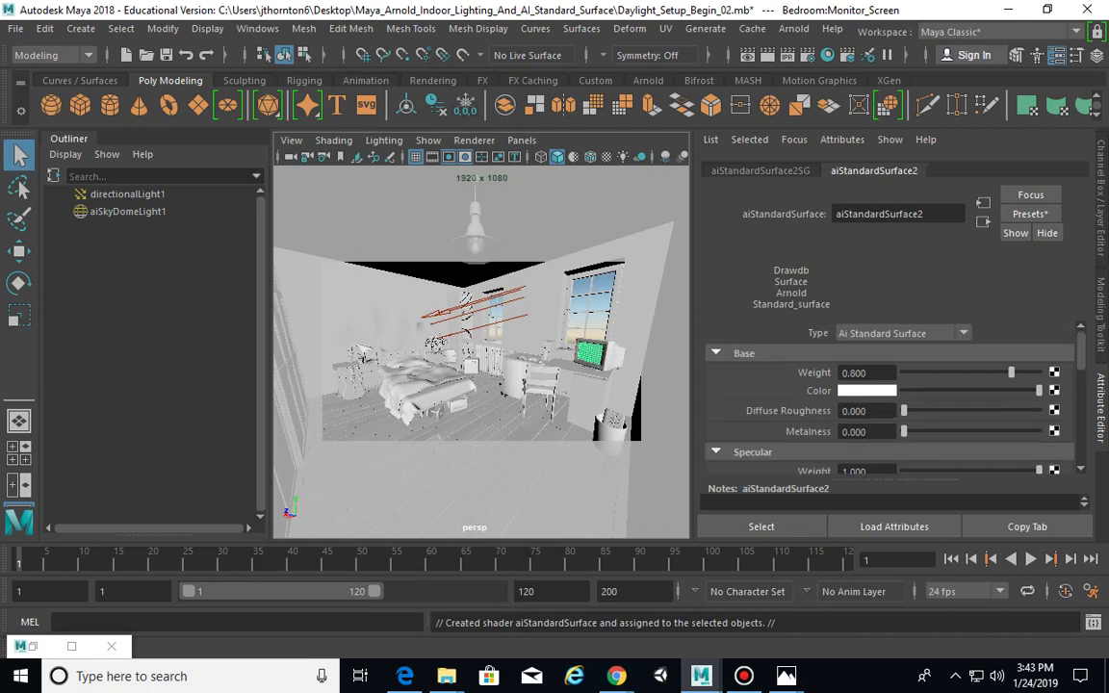
left_click(927, 214)
key("BackSpace")
key("BackSpace")
key("BackSpace")
key("BackSpace")
key("BackSpace")
key("BackSpace")
key("BackSpace")
key("BackSpace")
key("BackSpace")
key("BackSpace")
key("BackSpace")
key("BackSpace")
key("BackSpace")
key("BackSpace")
key("BackSpace")
key("BackSpace")
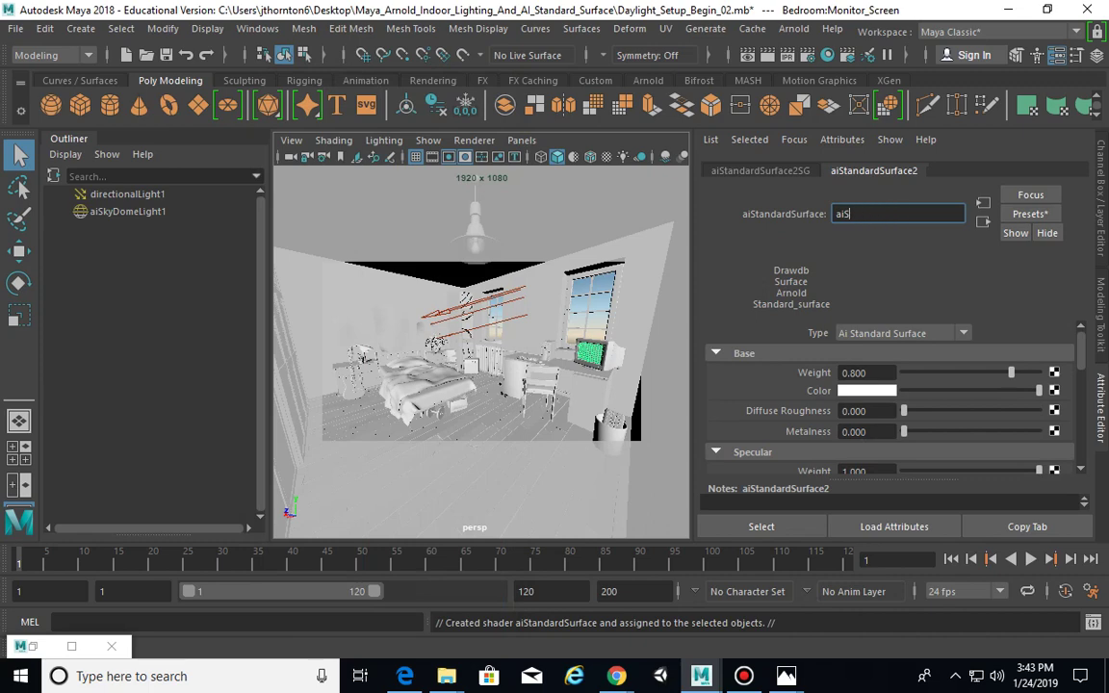
type("_Monitor")
key("Return")
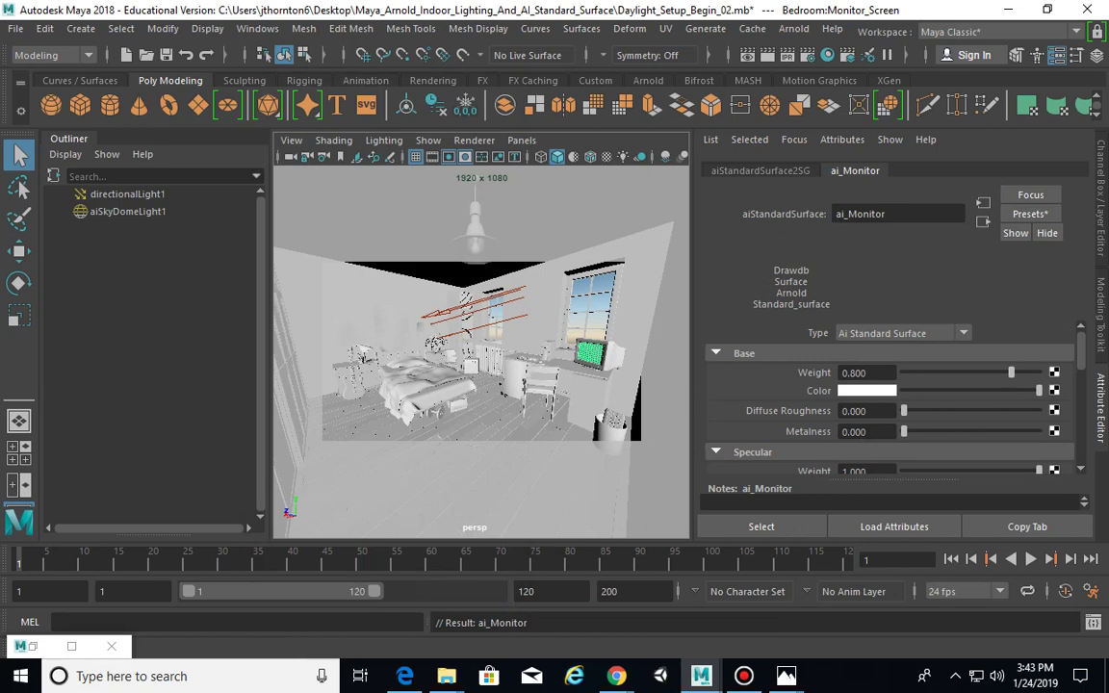
Set the base color of the ai_Monitor material to black with an HSV value of 0
left_click(867, 389)
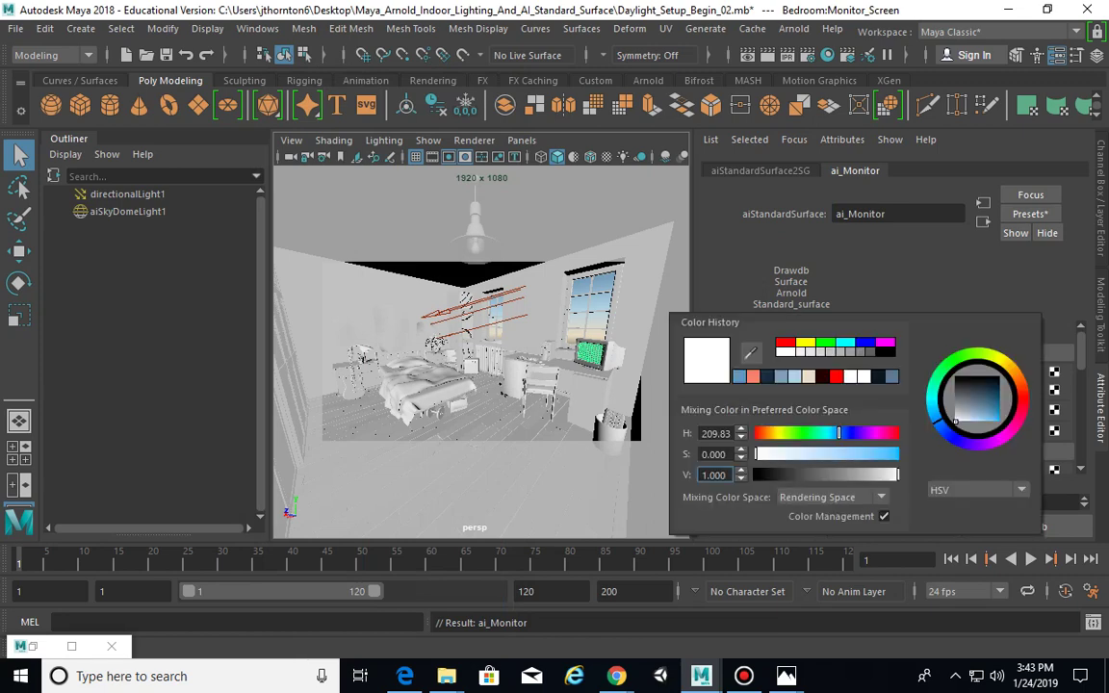
type("0")
key("Return")
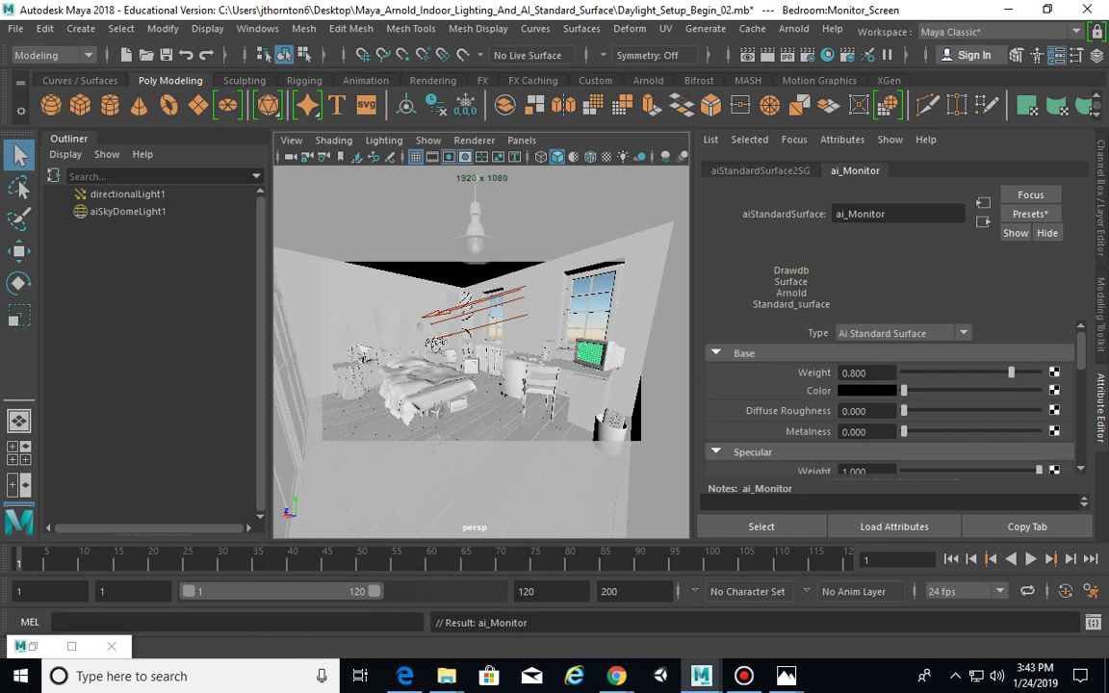
Try a transmission weight of 1 on the ai_Monitor material and return it to 0
scroll(891, 400, "down", 3)
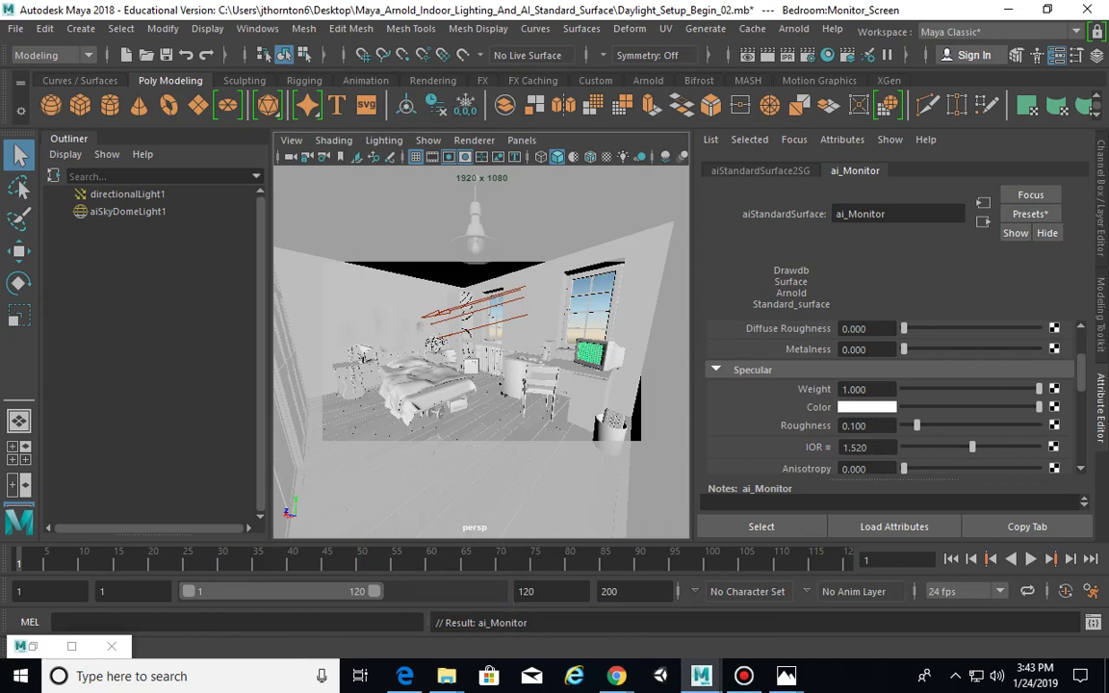
left_click(867, 389)
scroll(891, 400, "down", 5)
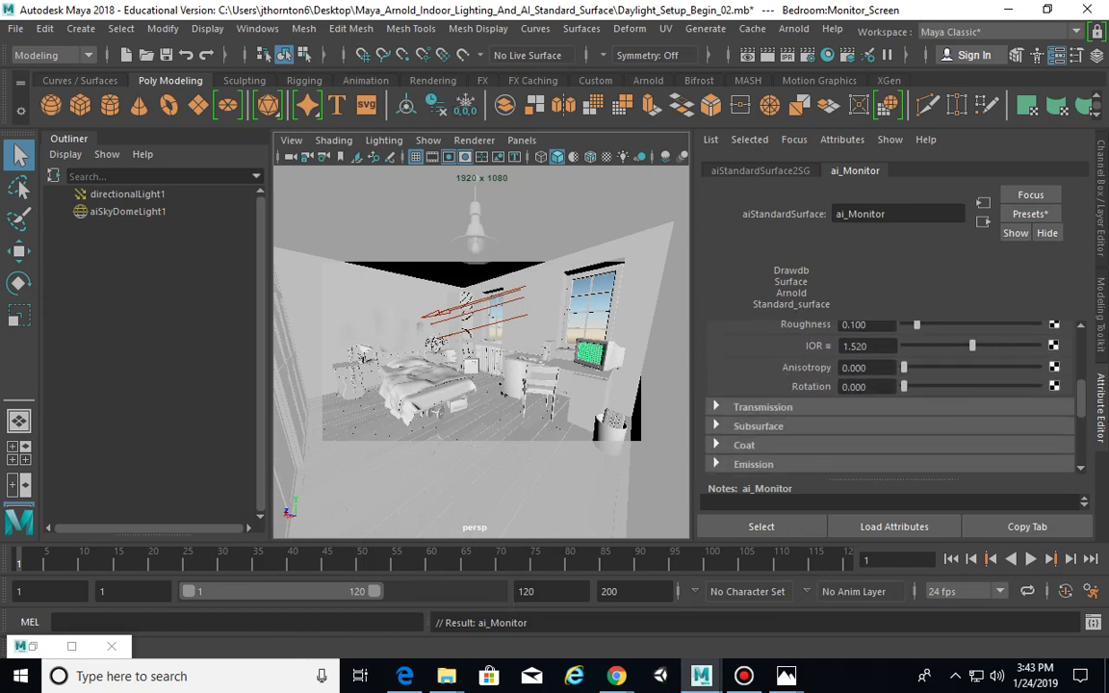
left_click(762, 387)
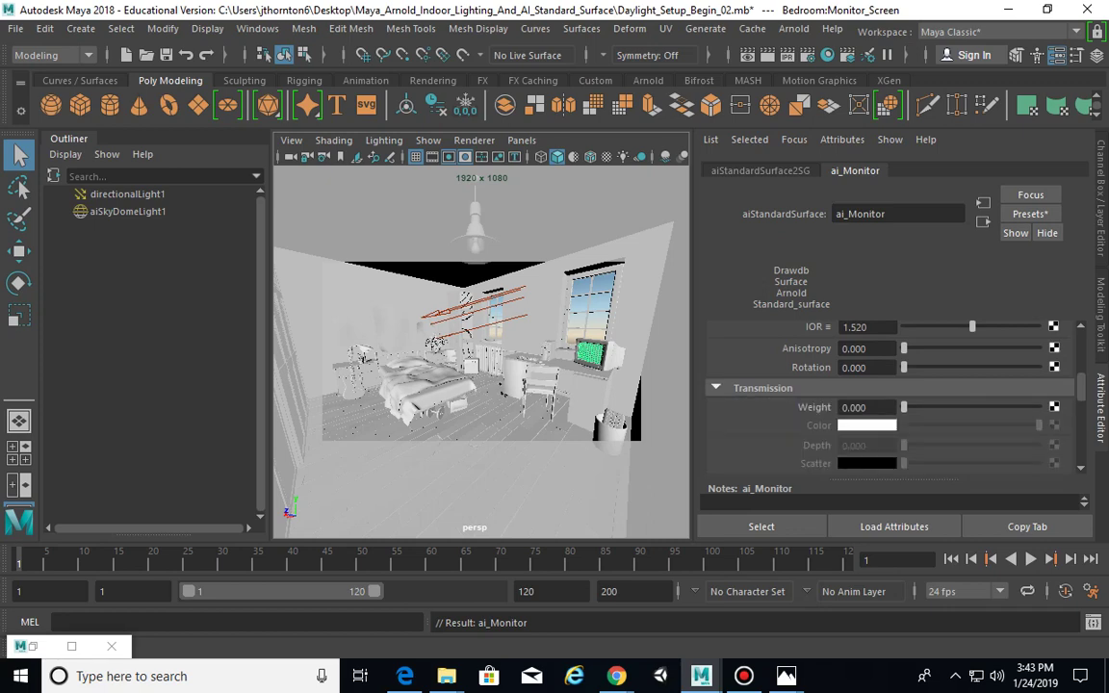
scroll(890, 399, "down", 2)
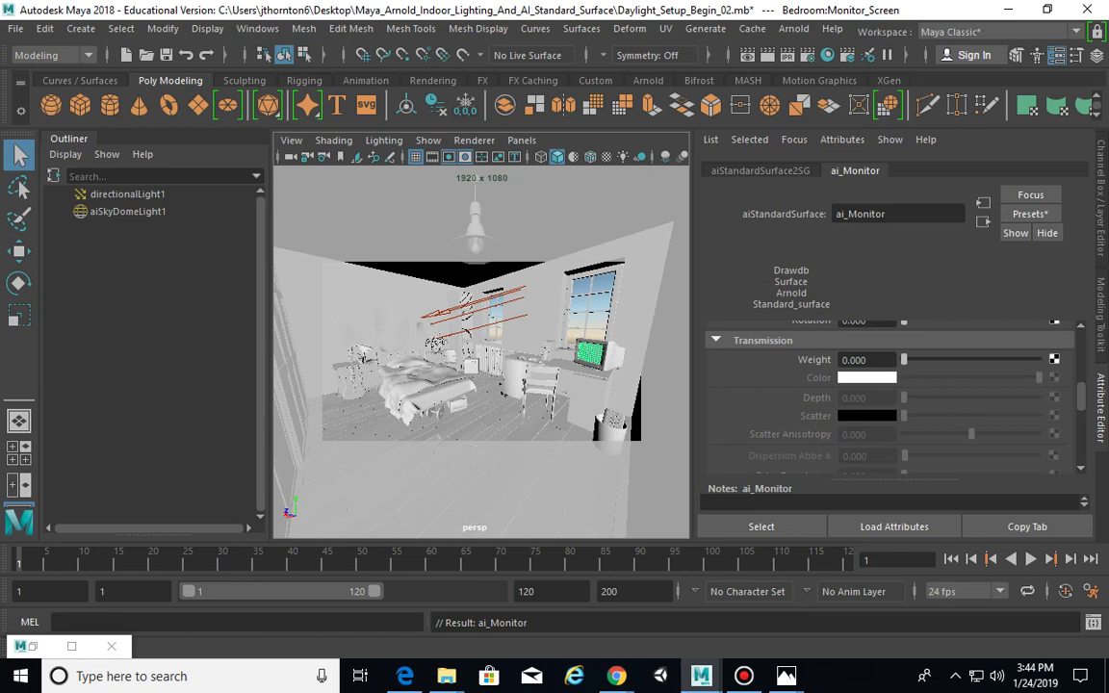
left_click_drag(904, 359, 1039, 359)
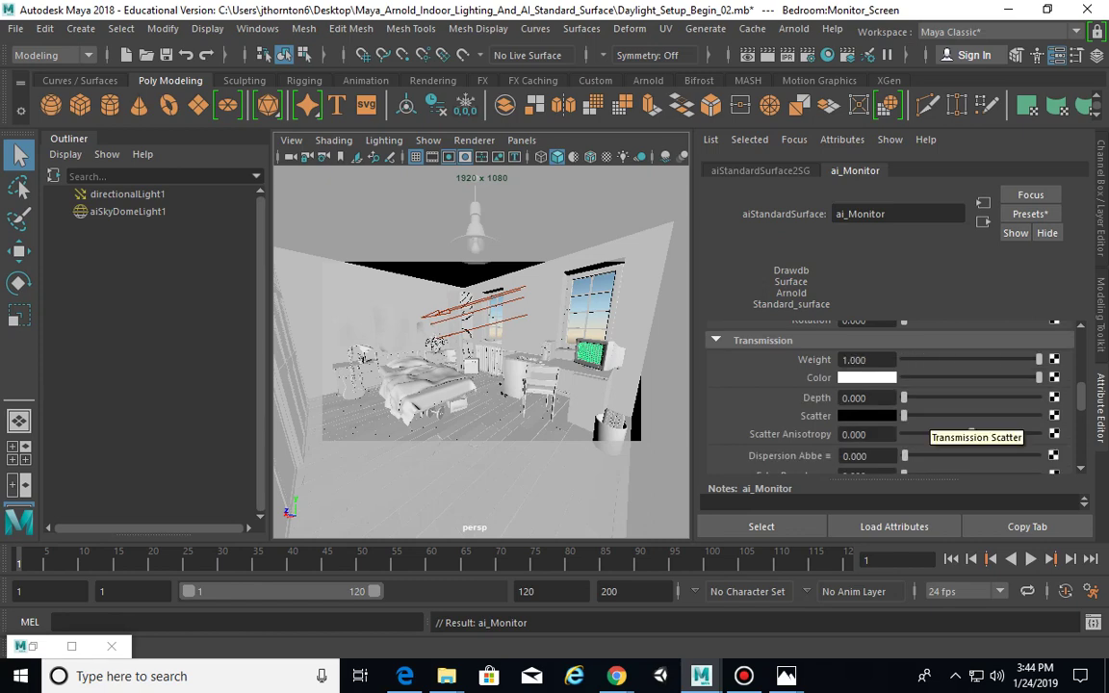
left_click_drag(1039, 359, 902, 360)
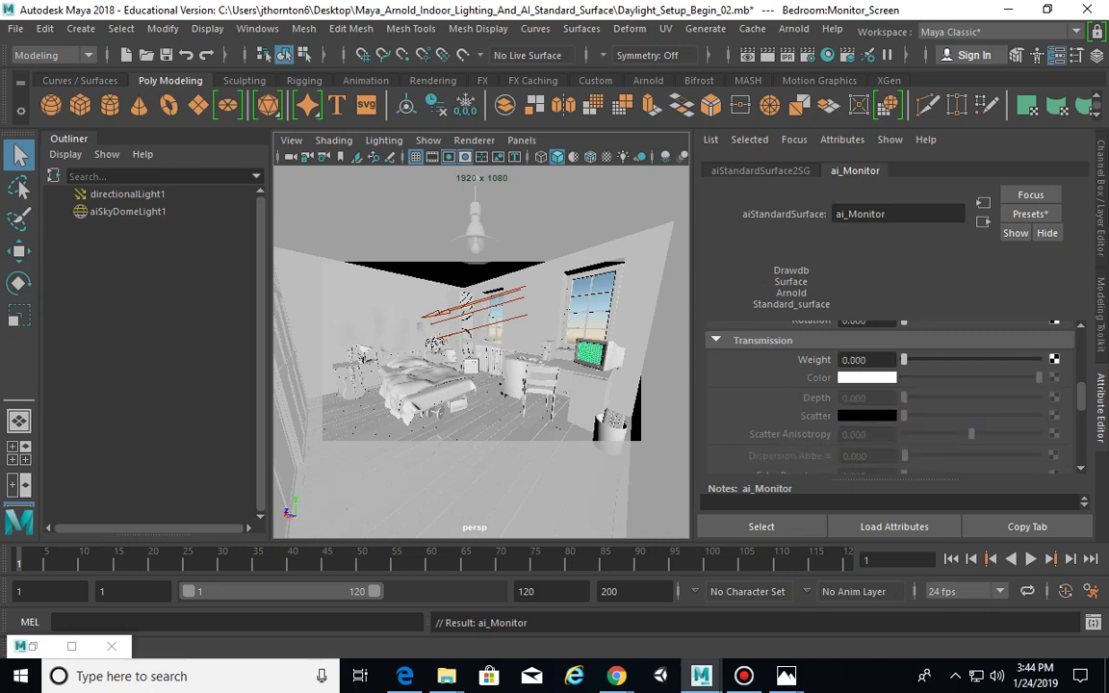
Review the base, specular and transmission attributes of the ai_Monitor material
scroll(895, 394, "down", 3)
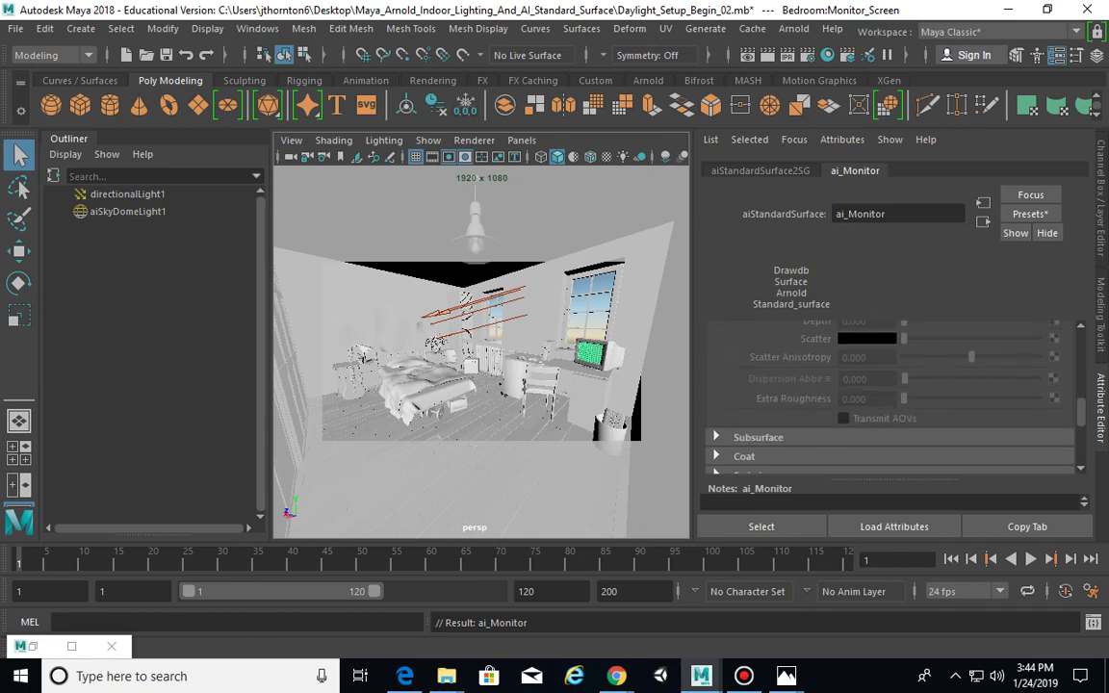
scroll(895, 395, "up", 4)
scroll(895, 395, "up", 4)
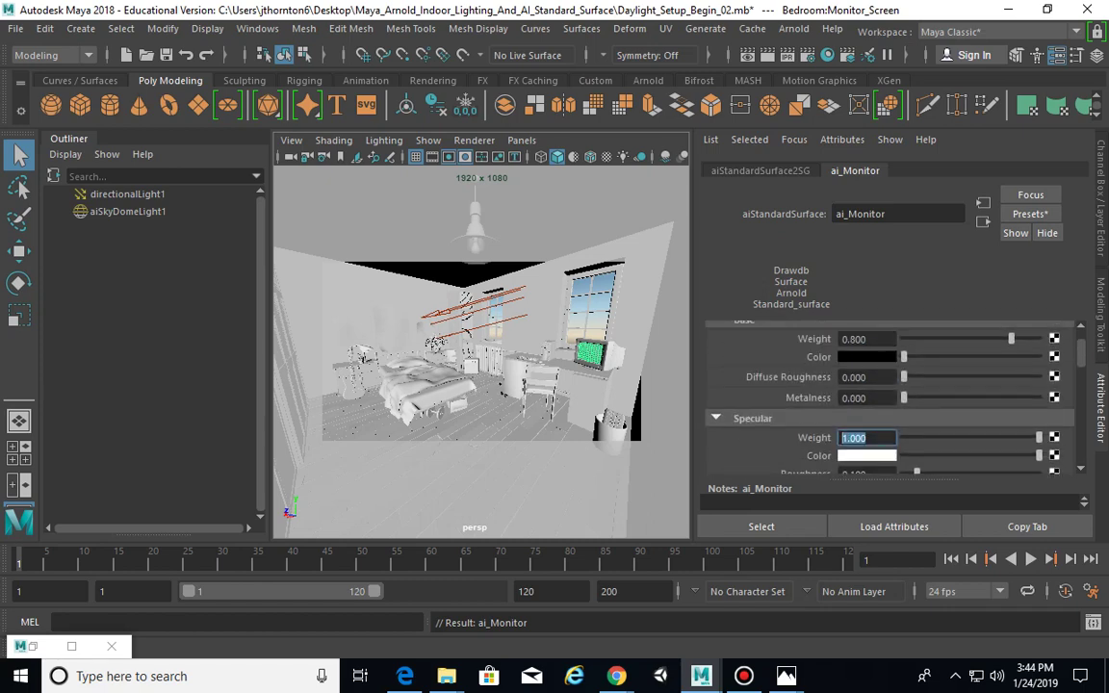
scroll(895, 394, "down", 1)
scroll(895, 394, "up", 1)
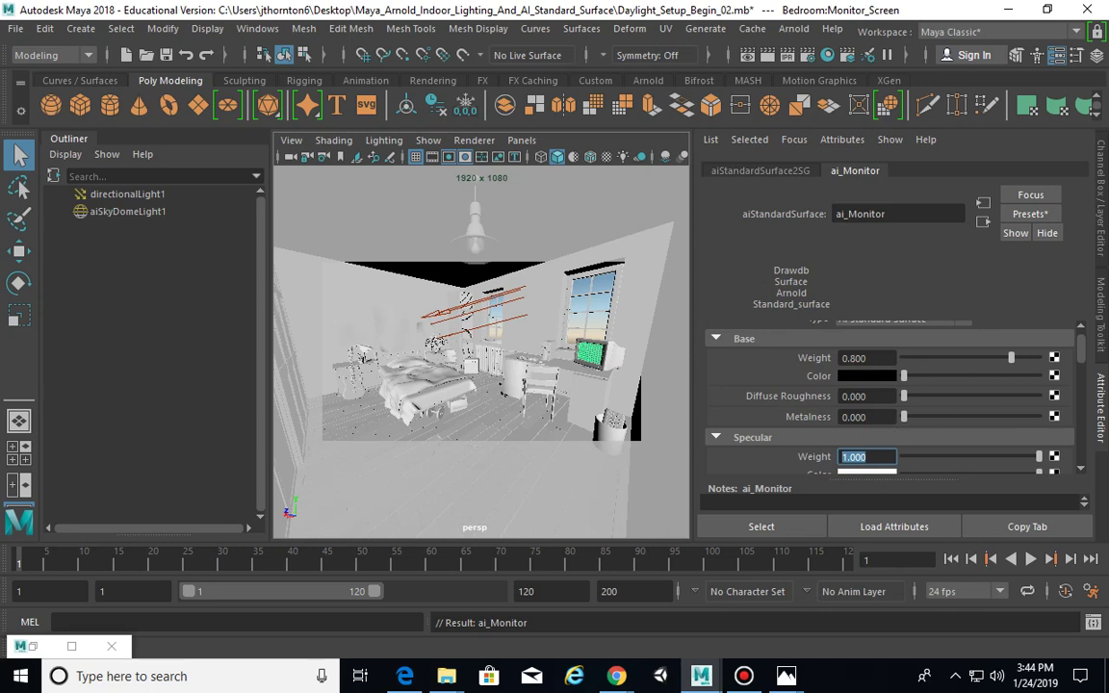
scroll(866, 414, "down", 6)
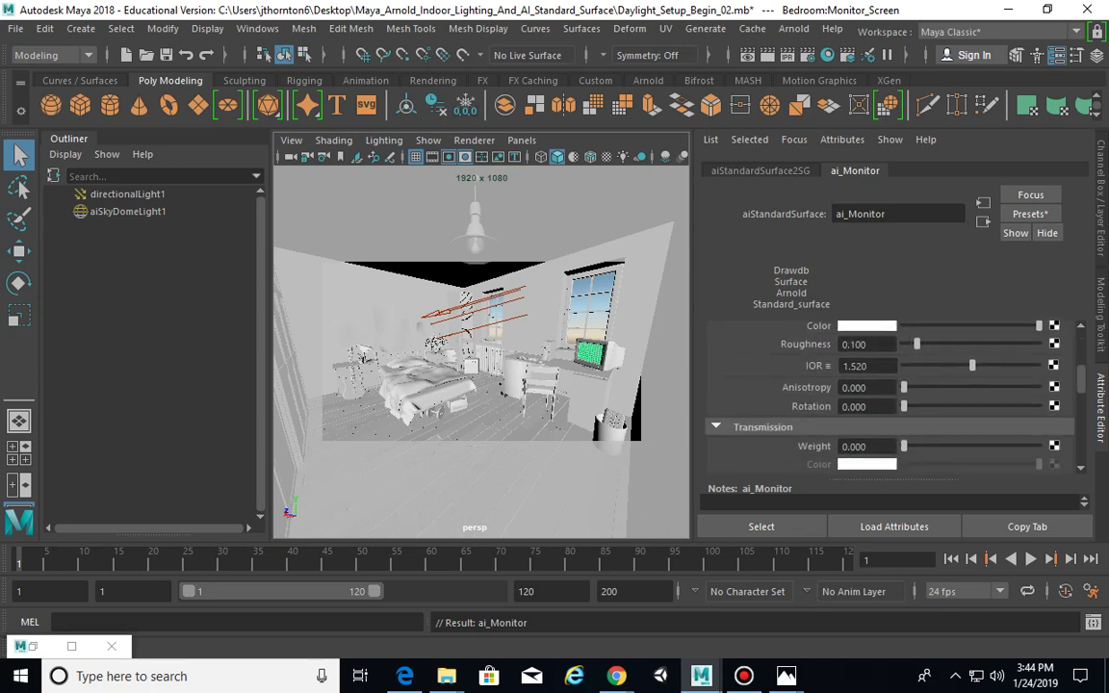
scroll(886, 400, "up", 6)
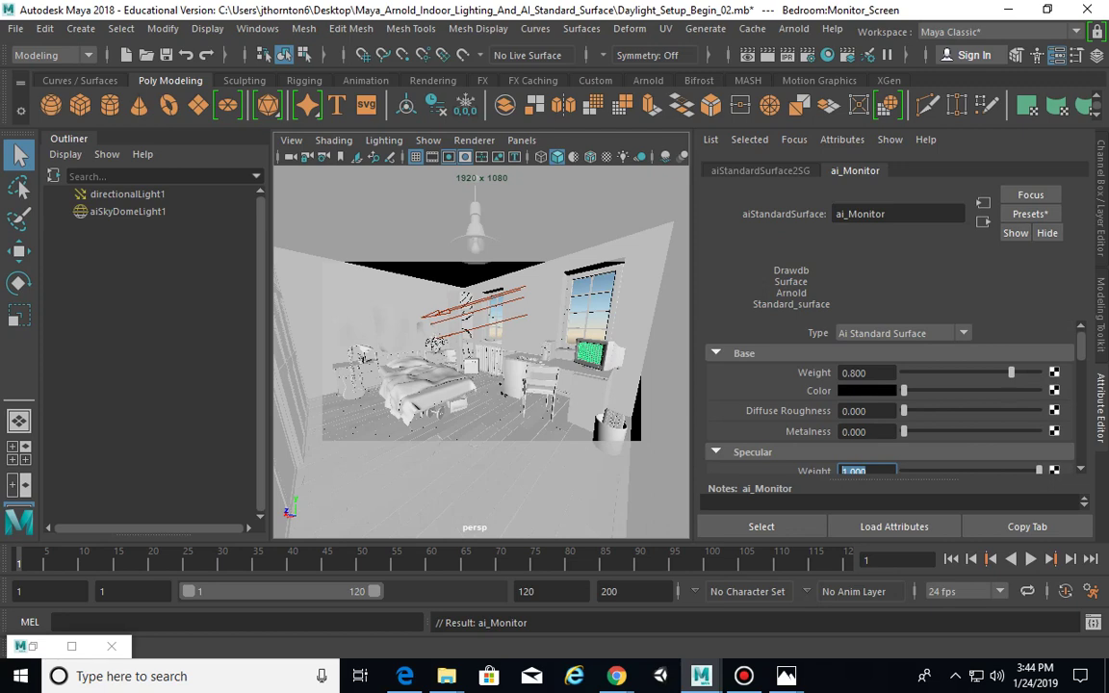
Try lower specular weights such as 0.7 and 0.5 on the ai_Monitor material and return the weight to 1
scroll(891, 400, "down", 2)
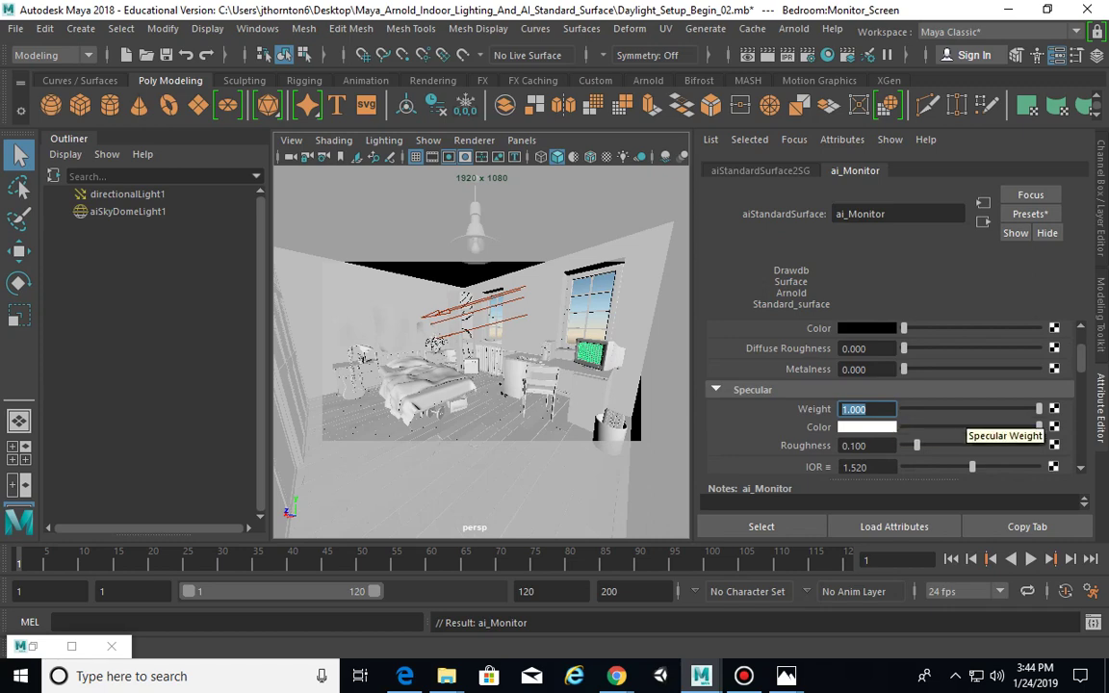
type("0.156")
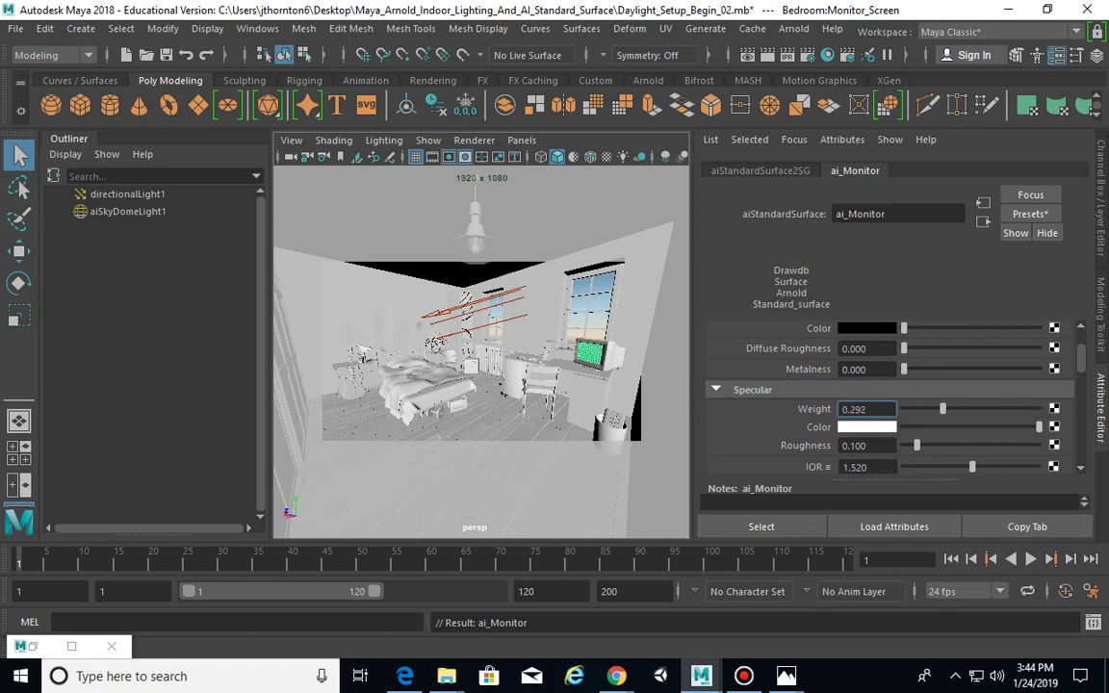
key("BackSpace")
key("BackSpace")
key("BackSpace")
key("BackSpace")
key("BackSpace")
type("0.097")
key("Return")
type(".7")
key("Return")
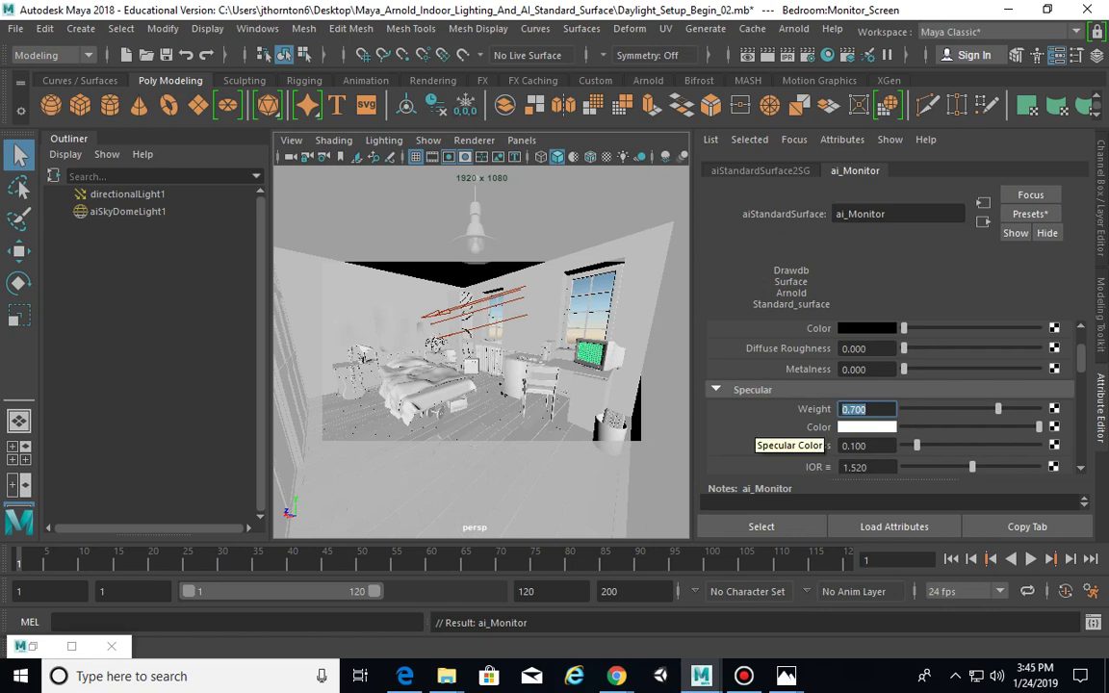
type(".5")
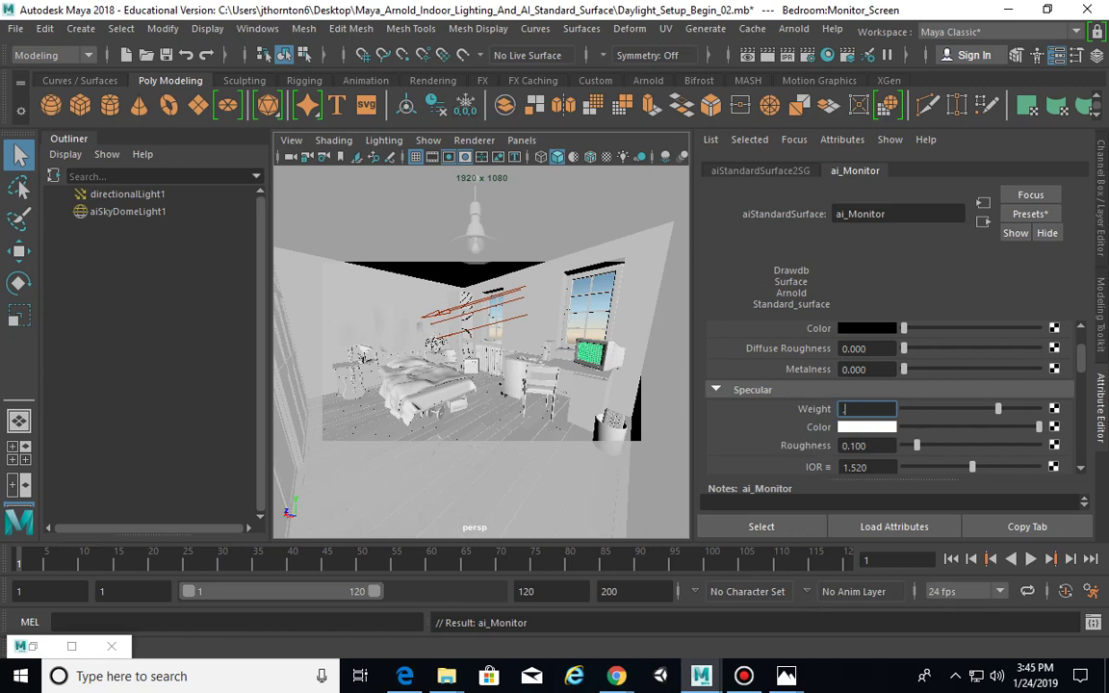
key("Return")
type("1")
key("Return")
Try higher specular roughness on the ai_Monitor material and return the roughness to 0.1
left_click_drag(917, 446, 1030, 445)
left_click_drag(1030, 446, 973, 446)
key("Tab")
key("BackSpace")
type("0.1")
key("Return")
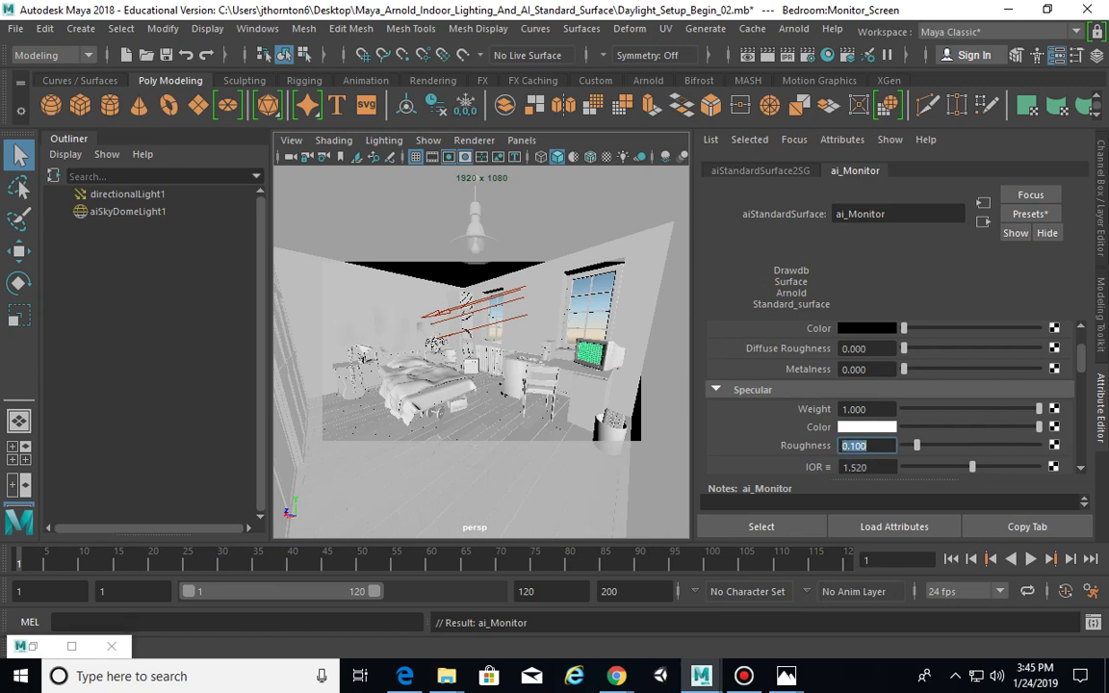
Examine the monitor screen's reflections up close in the Arnold test render and minimize the RenderView
left_click(33, 647)
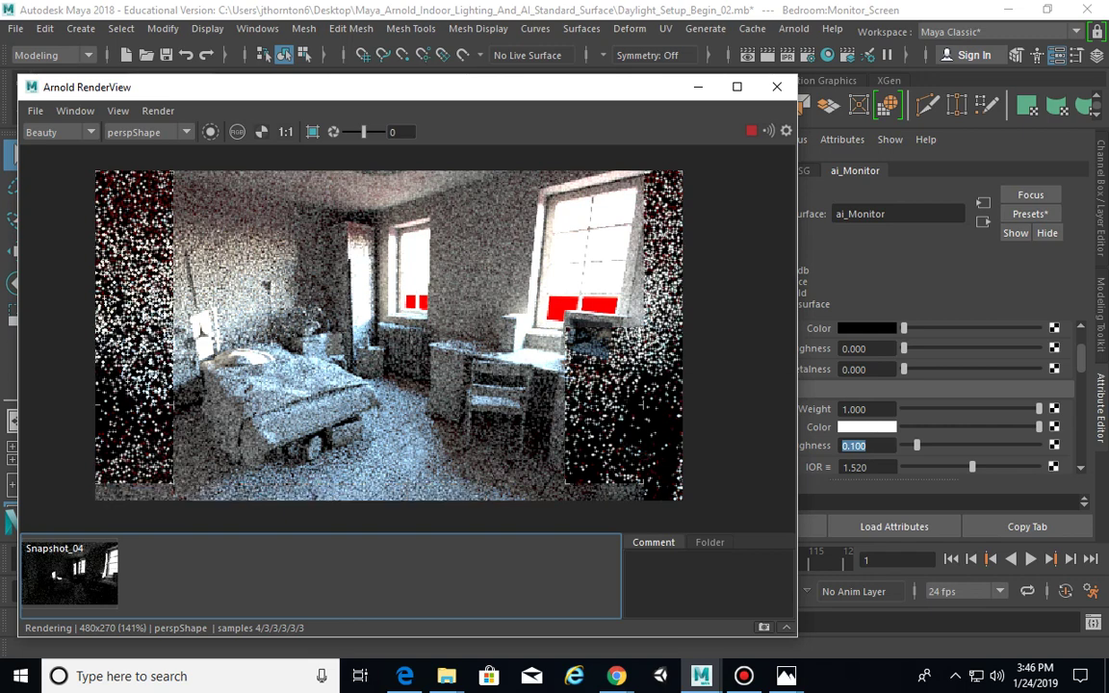
left_click(745, 676)
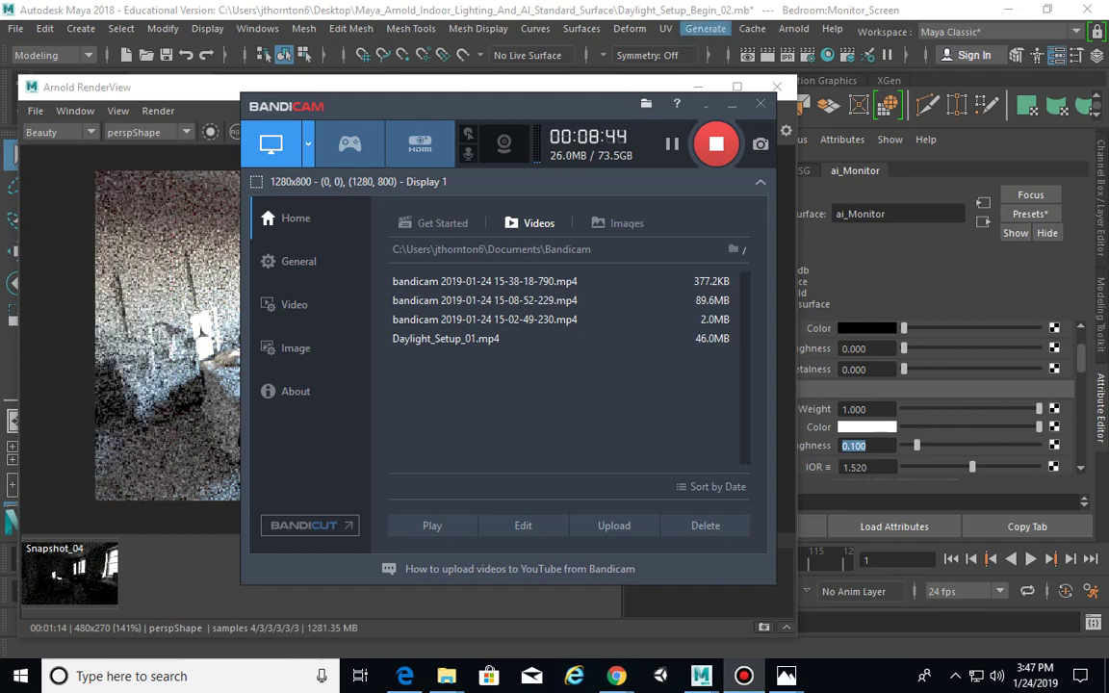
left_click(732, 105)
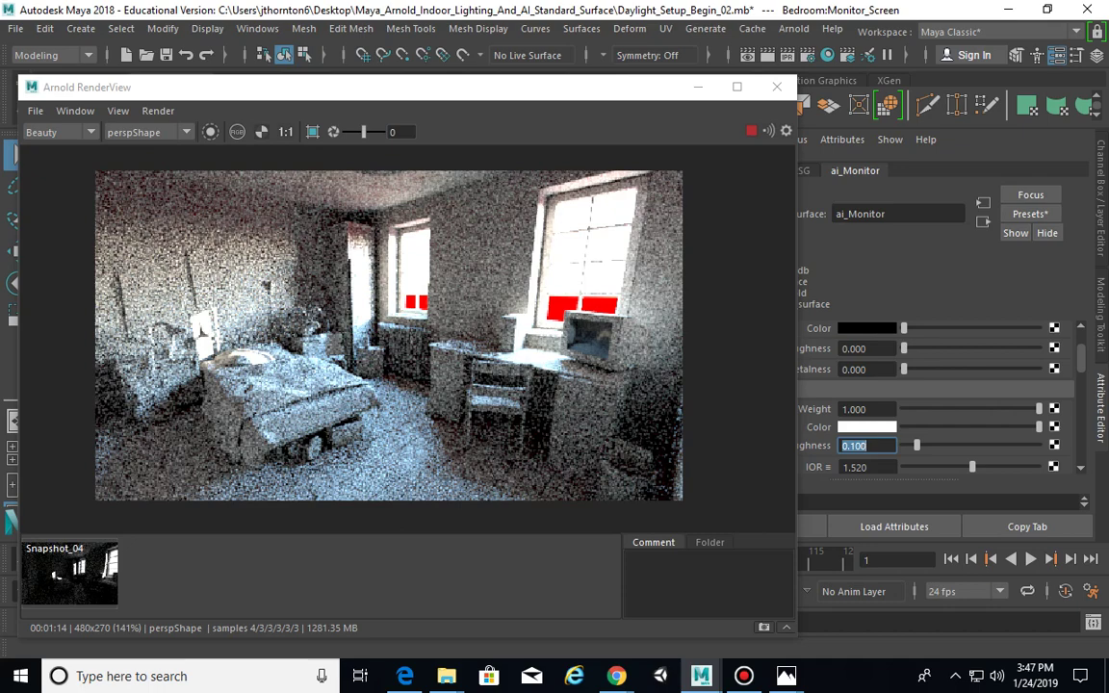
scroll(595, 355, "up", 4)
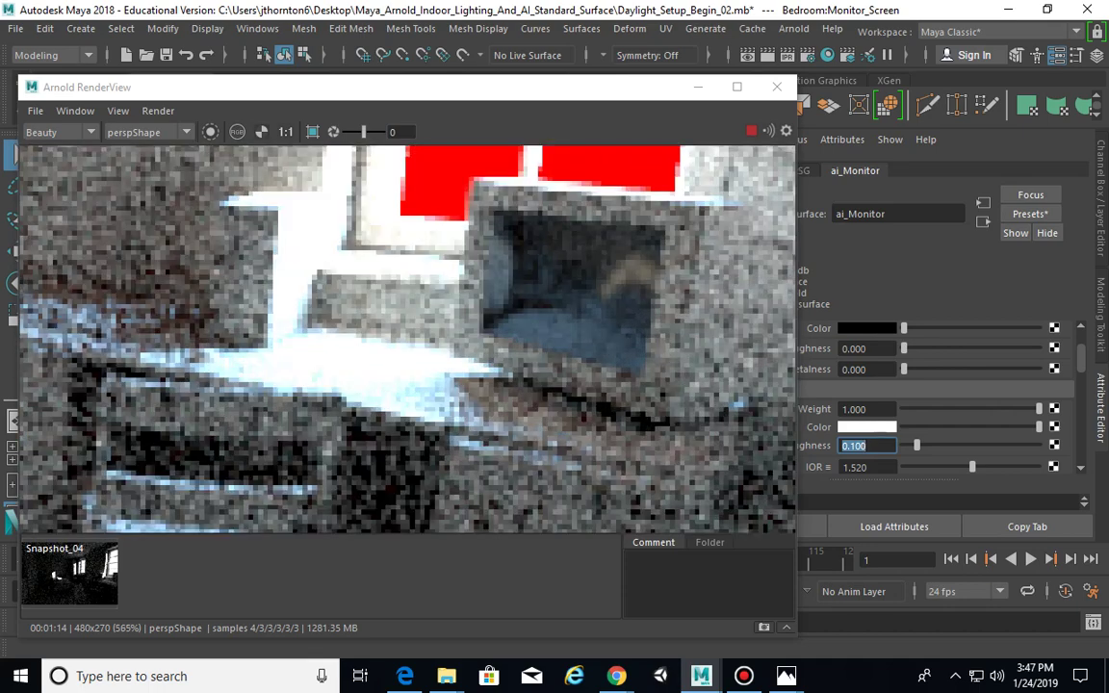
scroll(407, 338, "down", 4)
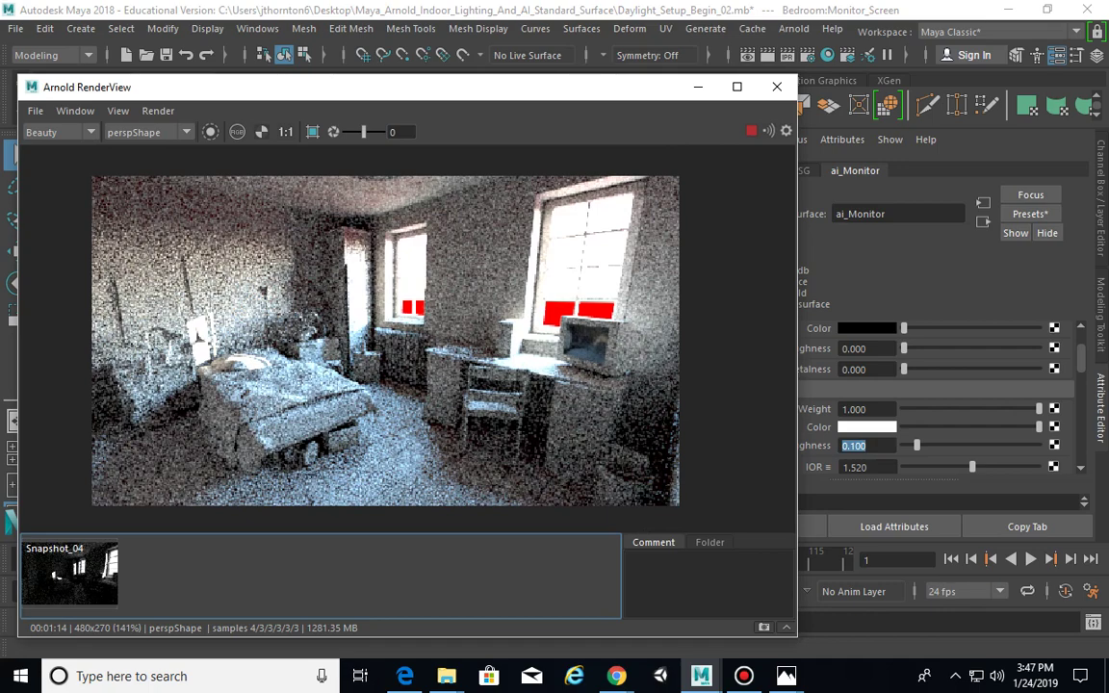
left_click(697, 86)
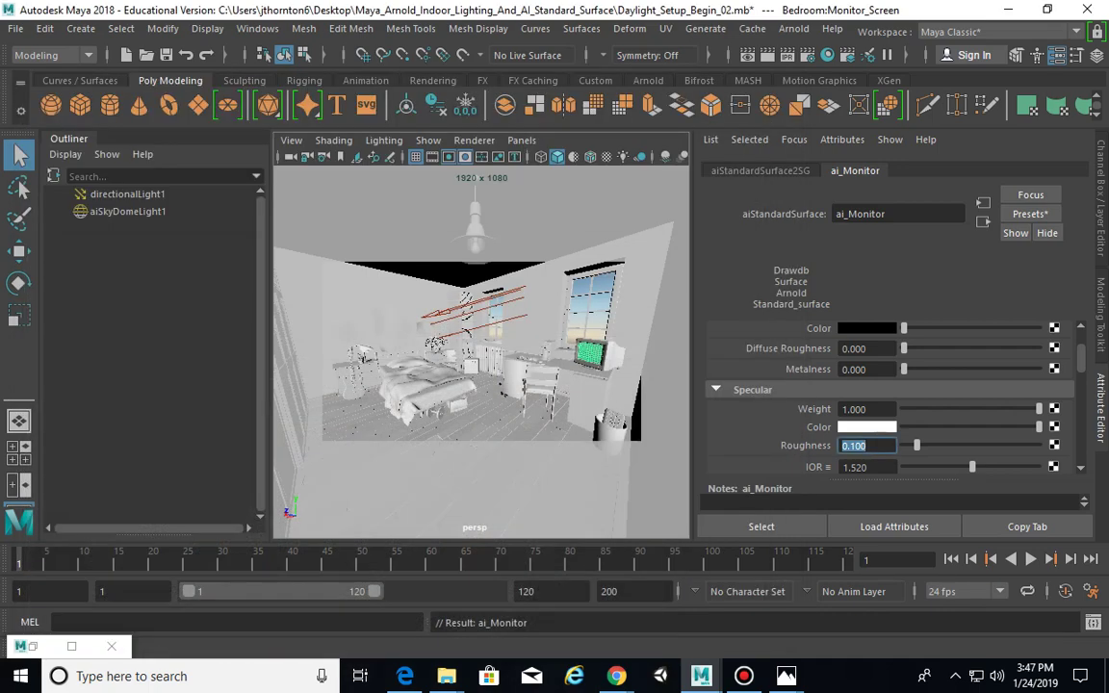
Select the soda bottle near the desk and frame it in the perspective viewport
left_click(543, 384)
left_click(562, 351)
key("f")
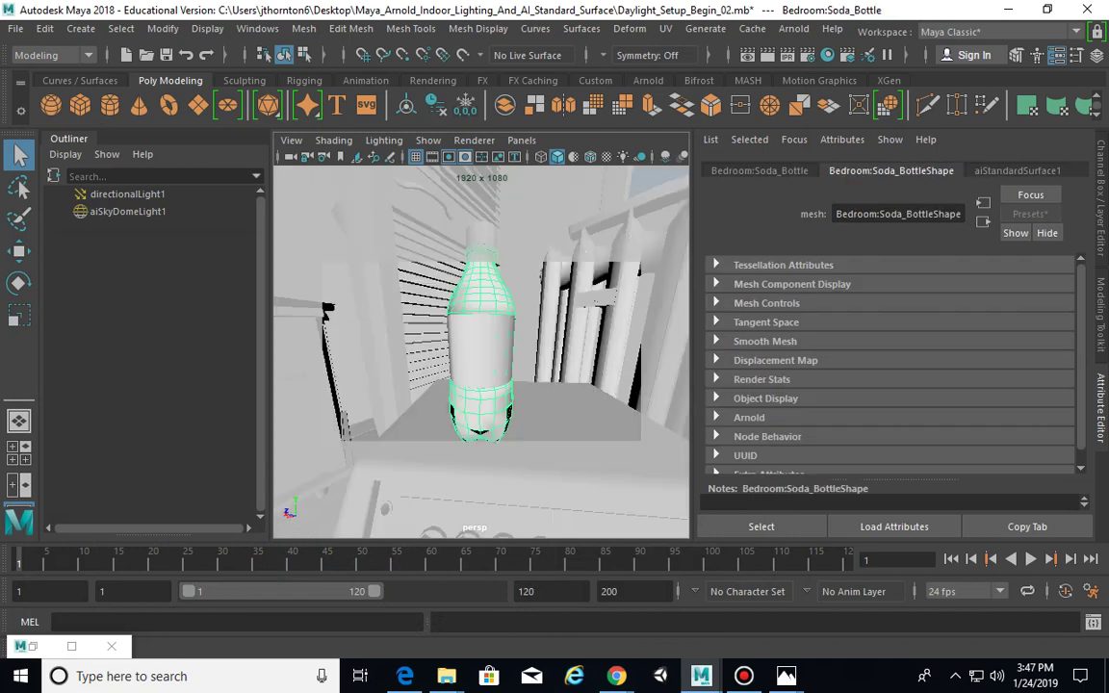
Assign a new aiStandardSurface material to the selected soda bottle
left_click_drag(481, 337, 284, 342, "alt")
scroll(481, 351, "down", 5)
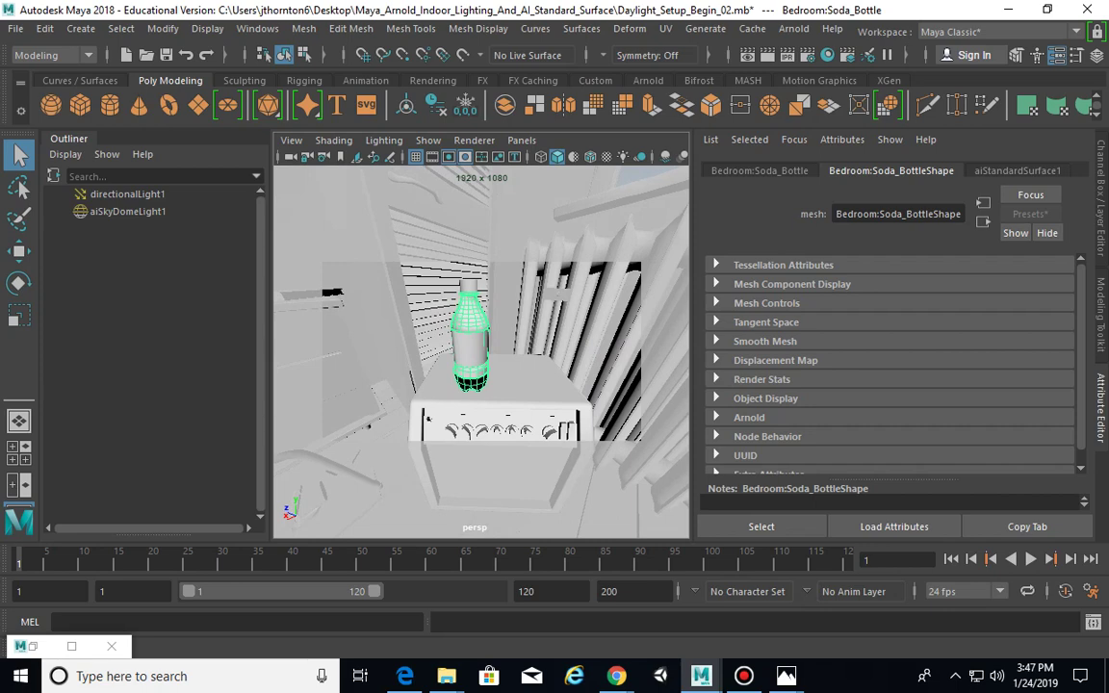
right_click_drag(476, 176, 467, 619)
left_click_drag(318, 186, 291, 95)
left_click(387, 216)
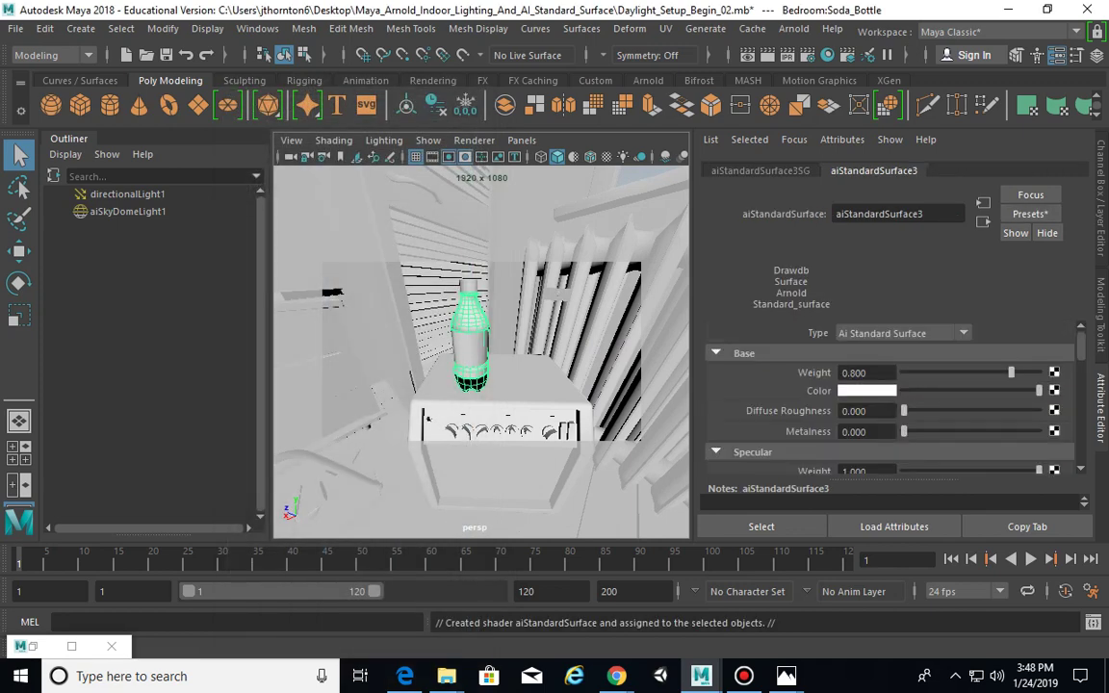
Set the base color of the soda bottle's new material to a dark green
left_click(867, 390)
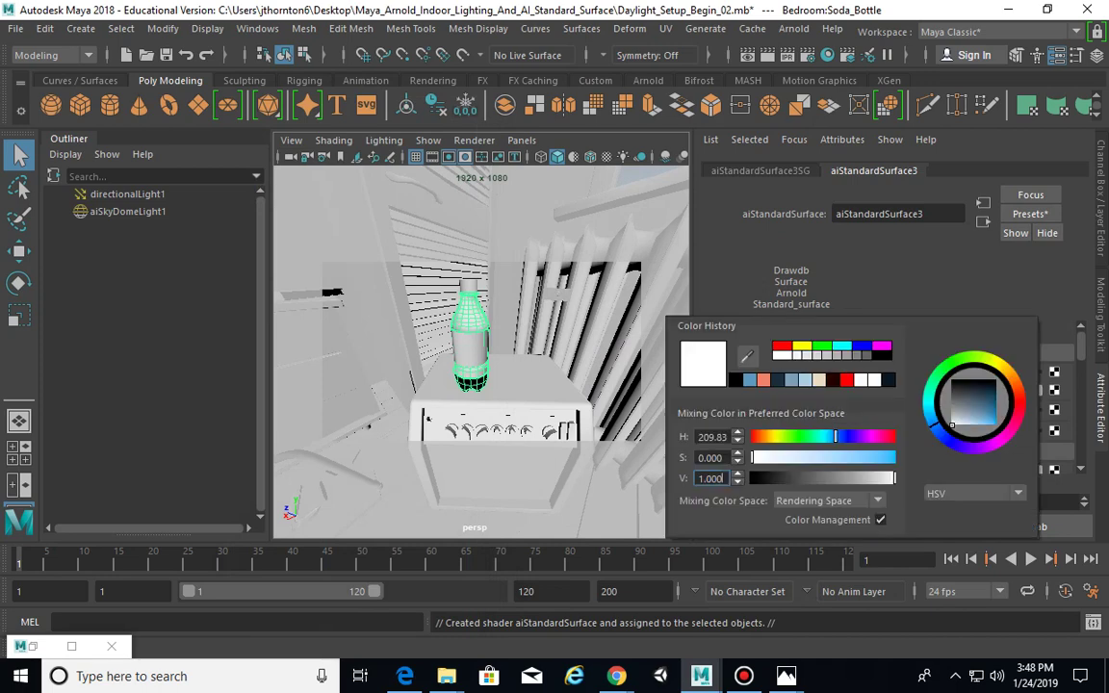
left_click(821, 345)
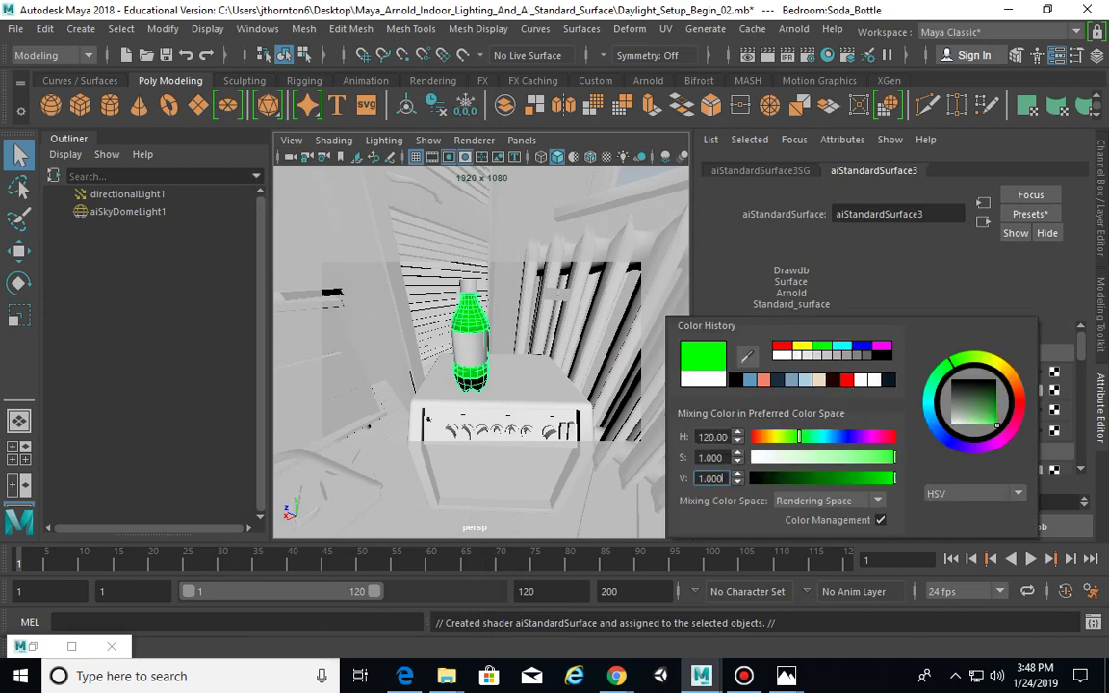
left_click_drag(895, 477, 829, 478)
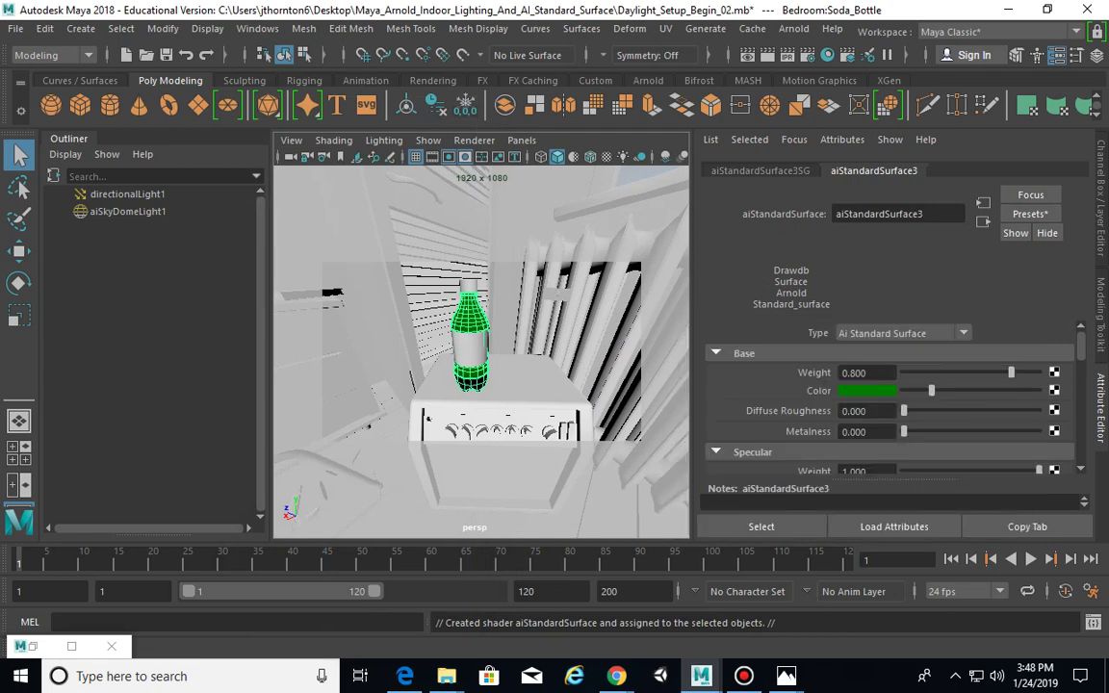
Set the specular weight and the specular roughness of the soda bottle's material both to 0.5
scroll(890, 404, "down", 2)
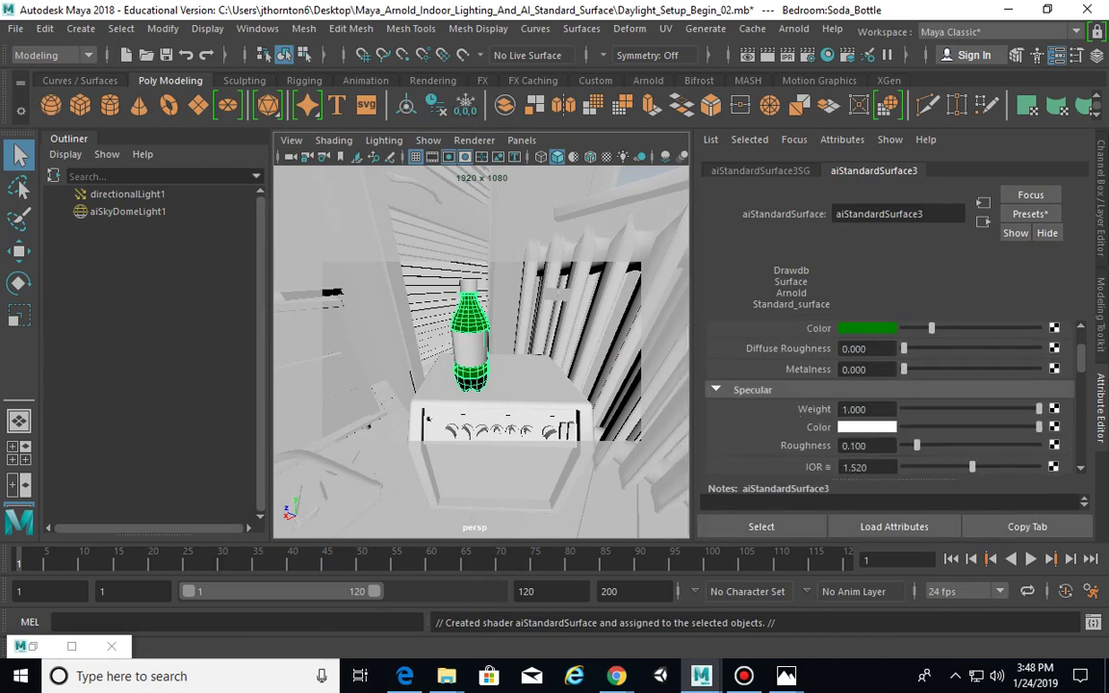
left_click(866, 409)
type("0.5")
key("Return")
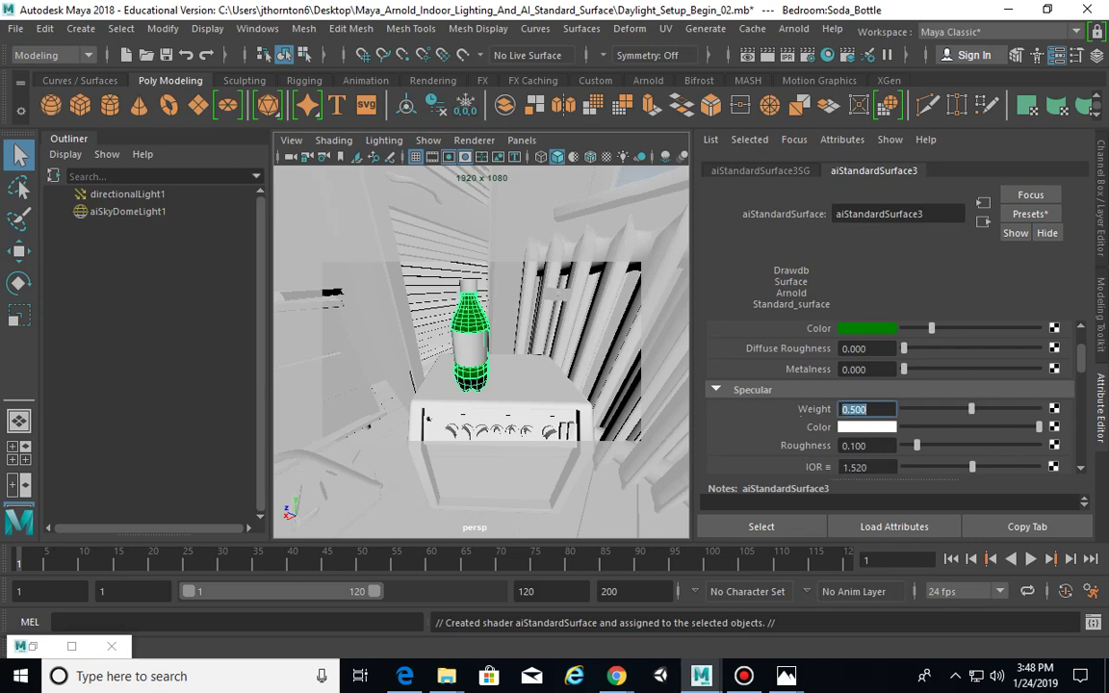
scroll(890, 395, "down", 2)
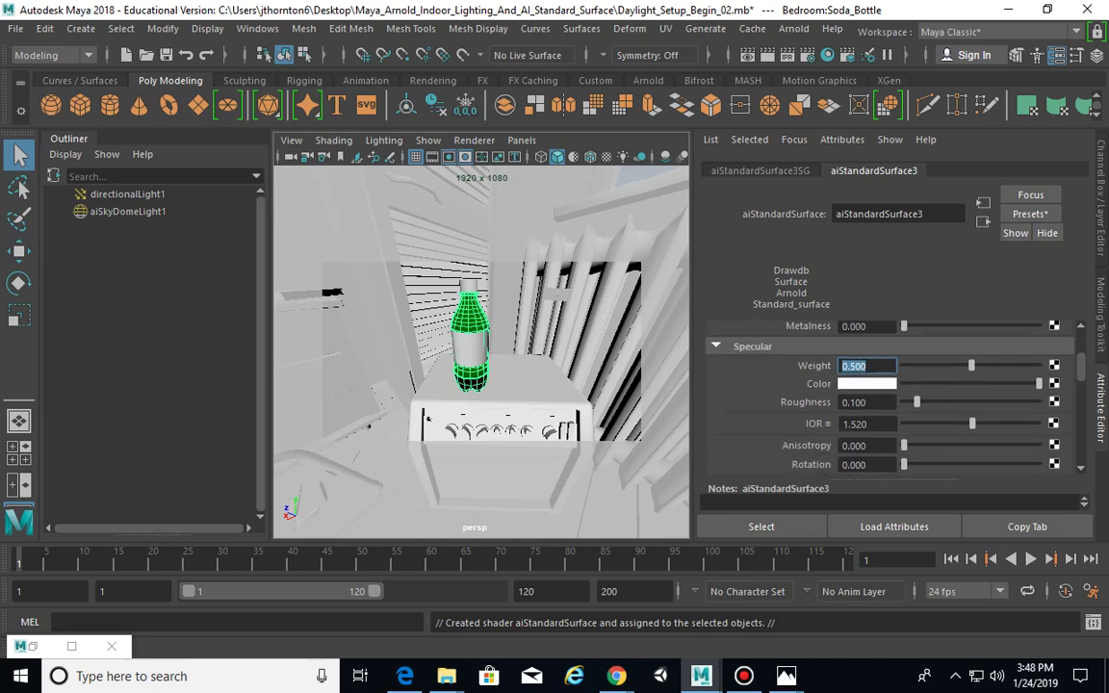
left_click(866, 402)
type("0.5")
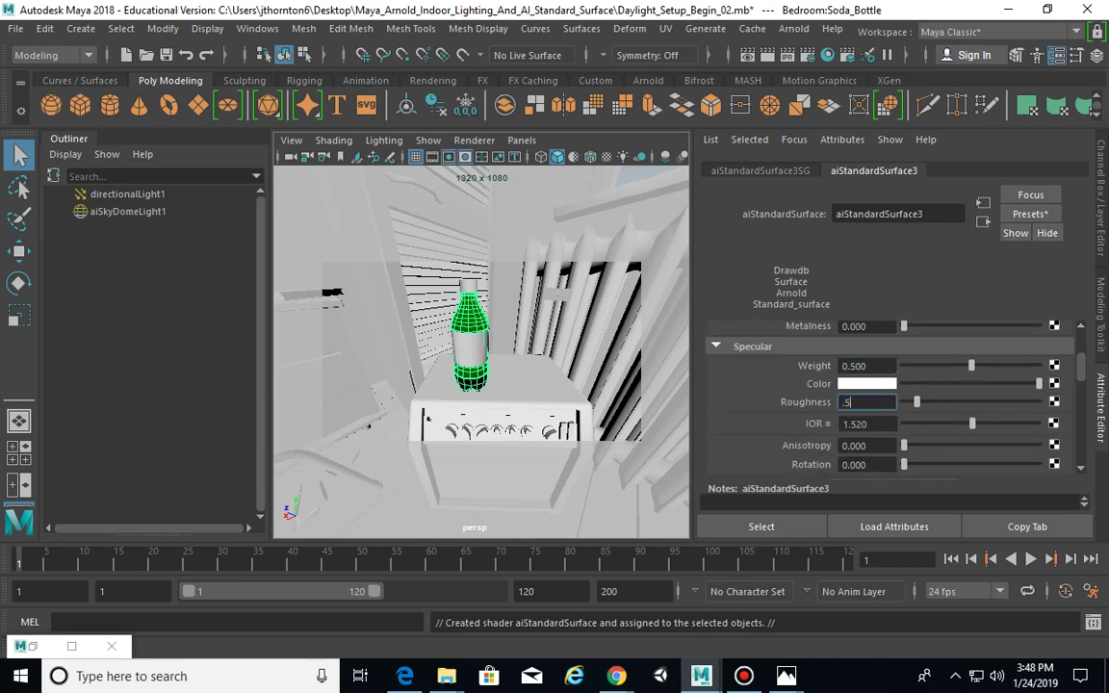
key("Return")
Set the transmission weight of the soda bottle's material to 0.8
scroll(890, 394, "down", 2)
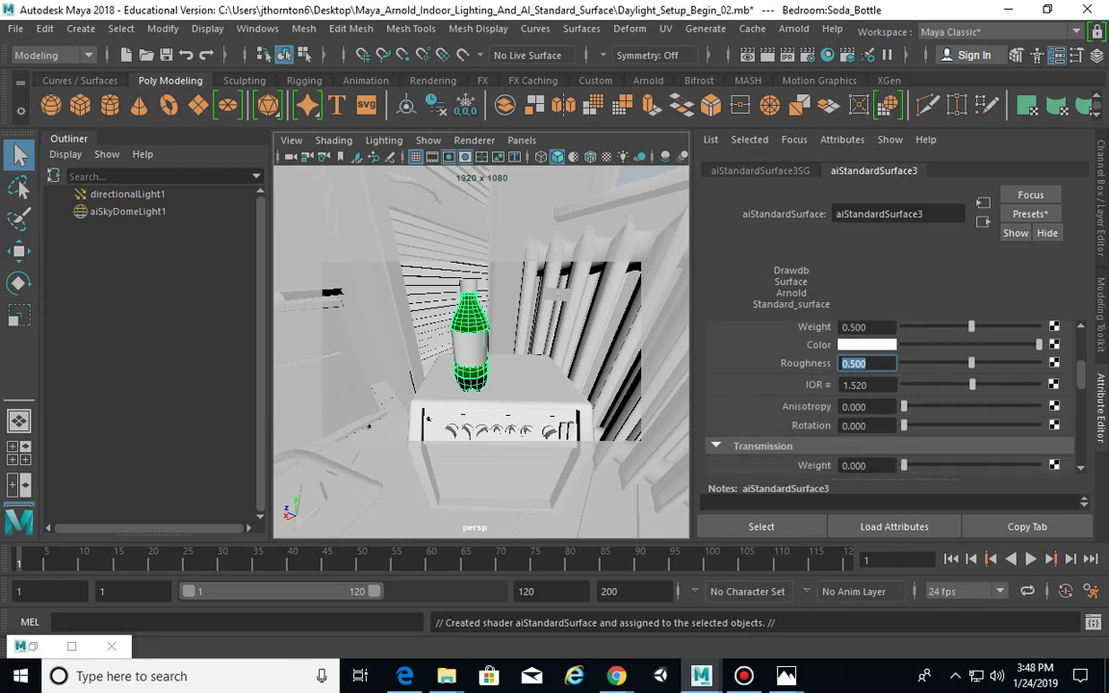
scroll(891, 394, "down", 5)
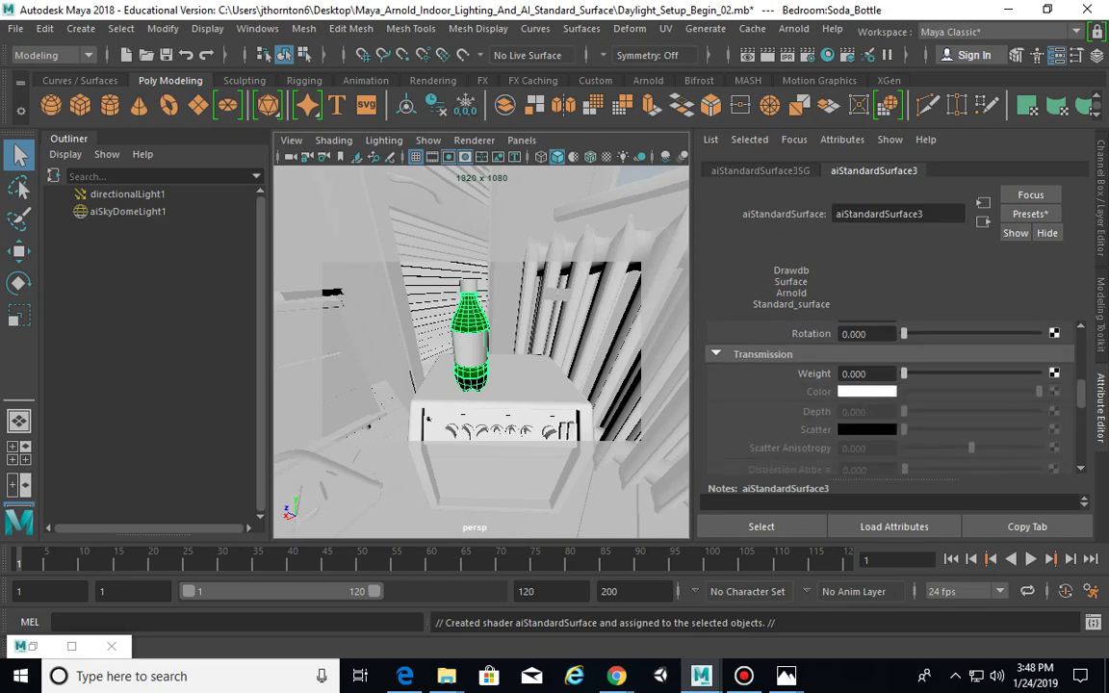
left_click(866, 374)
type("0.74")
key("Return")
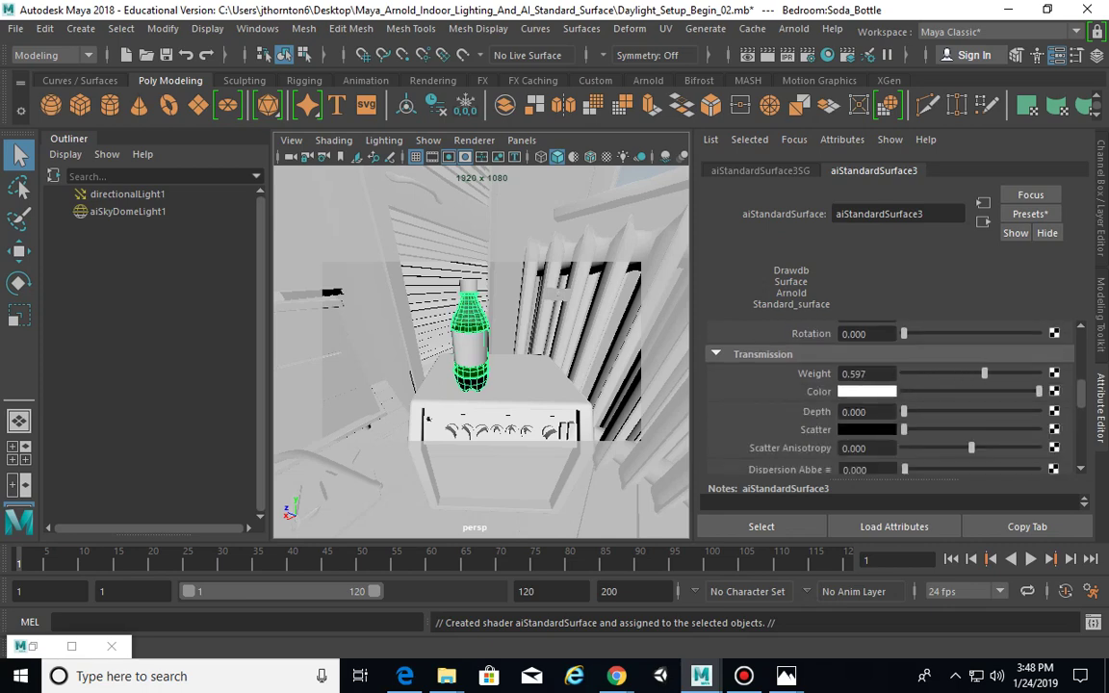
double_click(854, 373)
type("0.8")
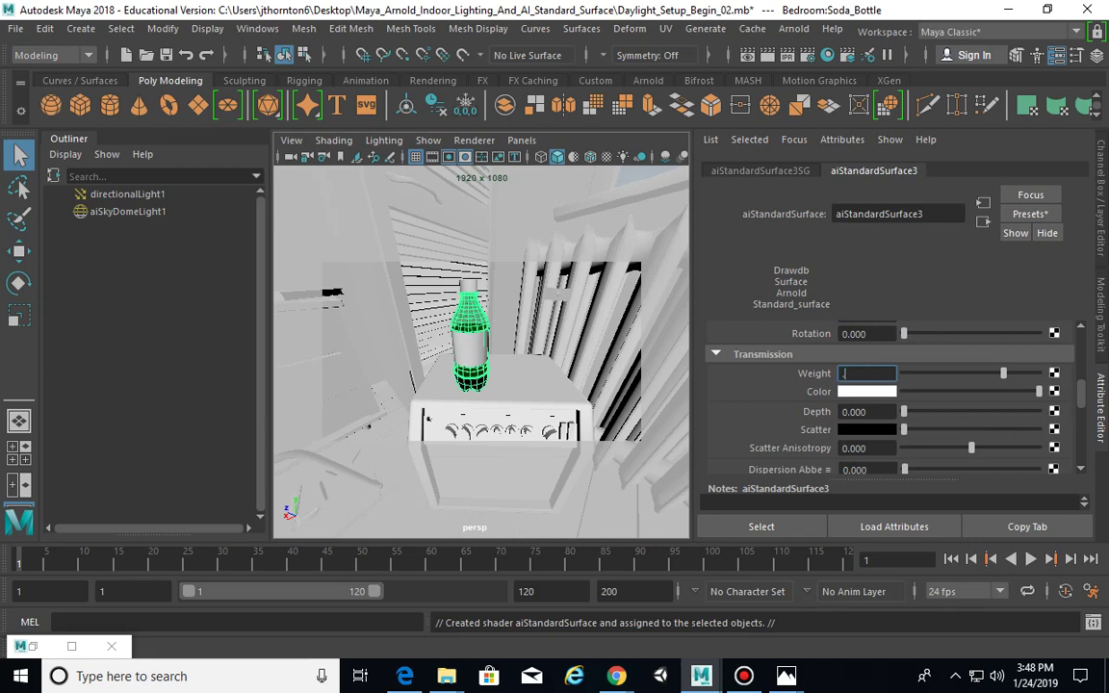
key("Return")
Turn off Opaque in the Arnold attributes of the soda bottle's shape node
key("ctrl+a")
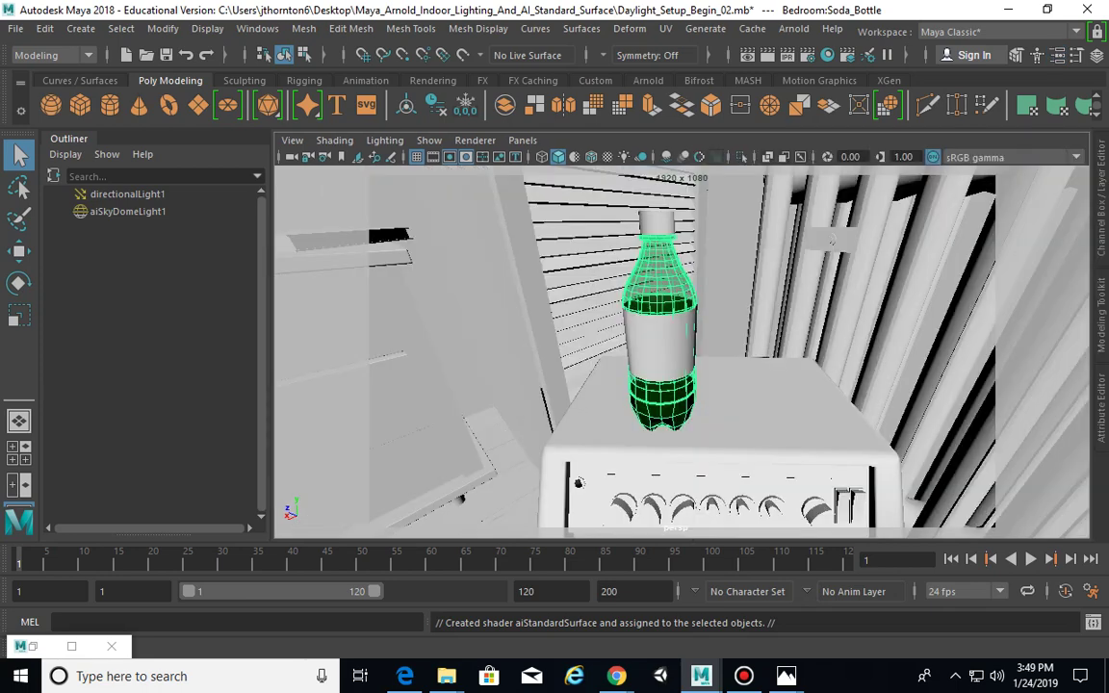
key("ctrl+a")
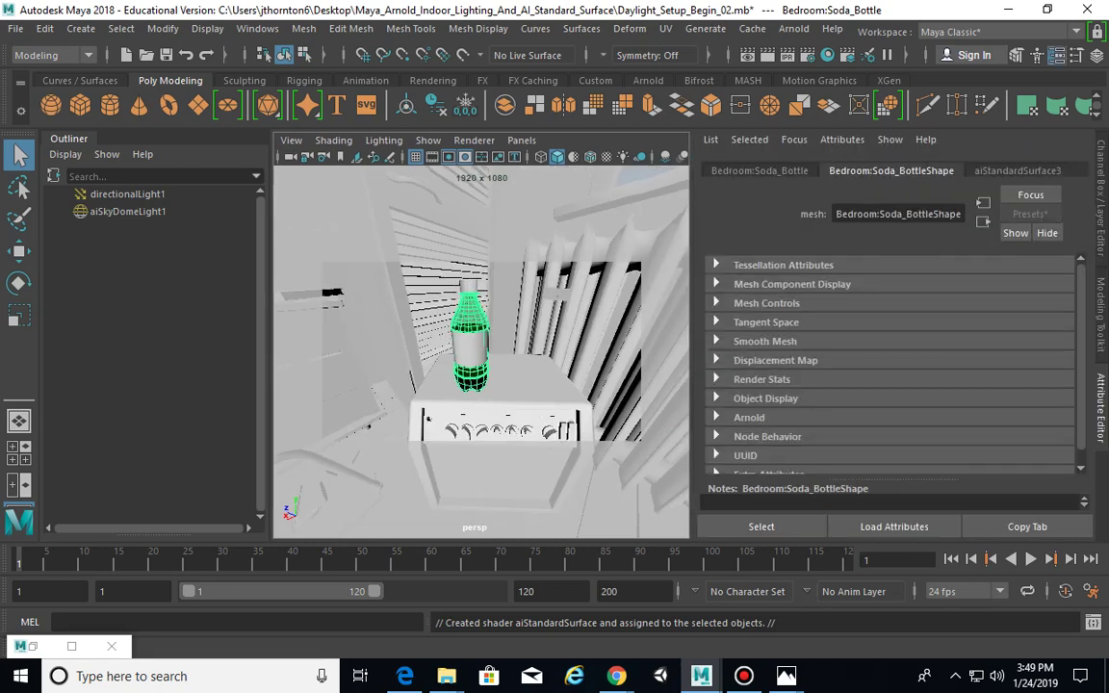
scroll(890, 361, "down", 1)
left_click(749, 403)
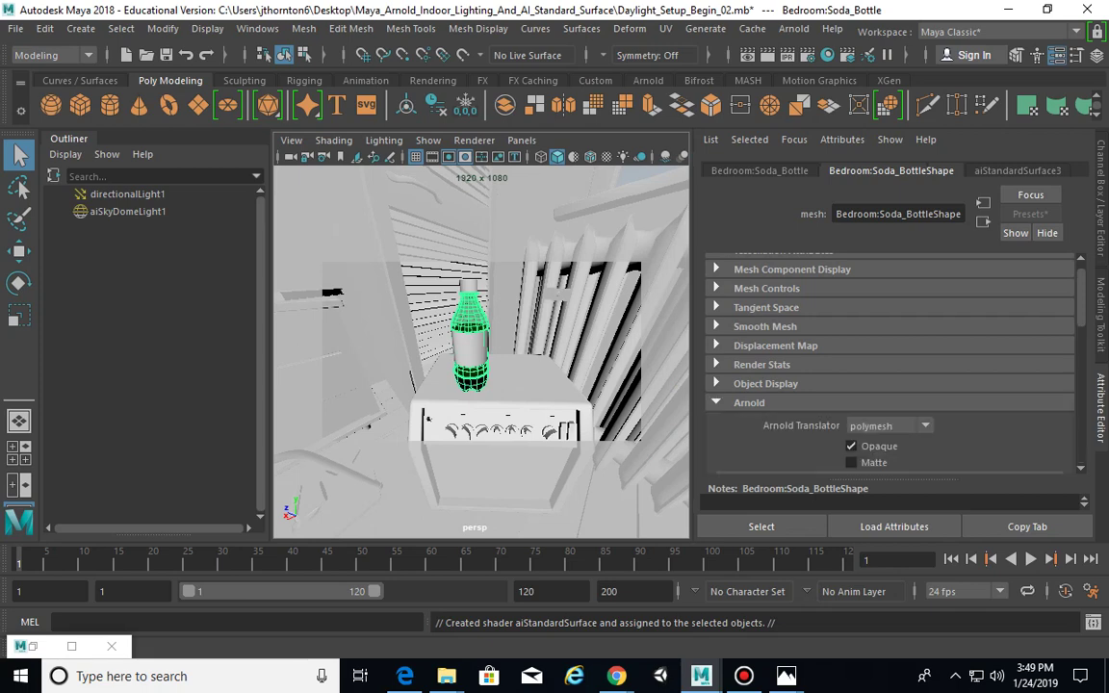
scroll(890, 361, "down", 4)
left_click(851, 392)
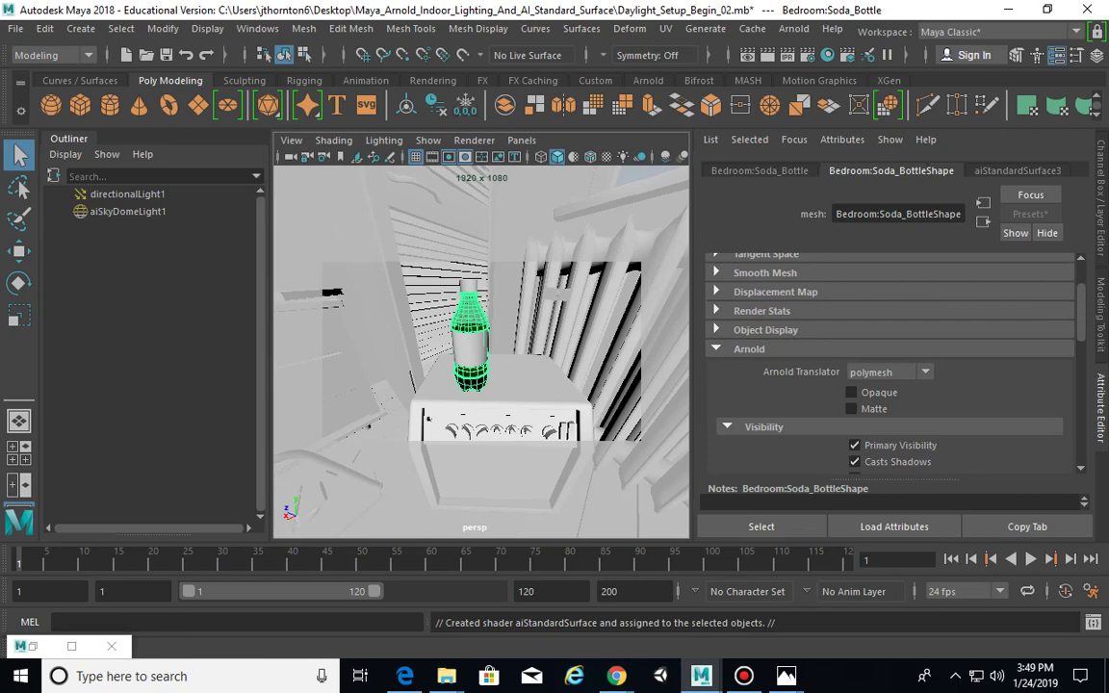
Restore the Arnold RenderView and limit the render to a crop region tightly around the soda bottle
left_click(33, 647)
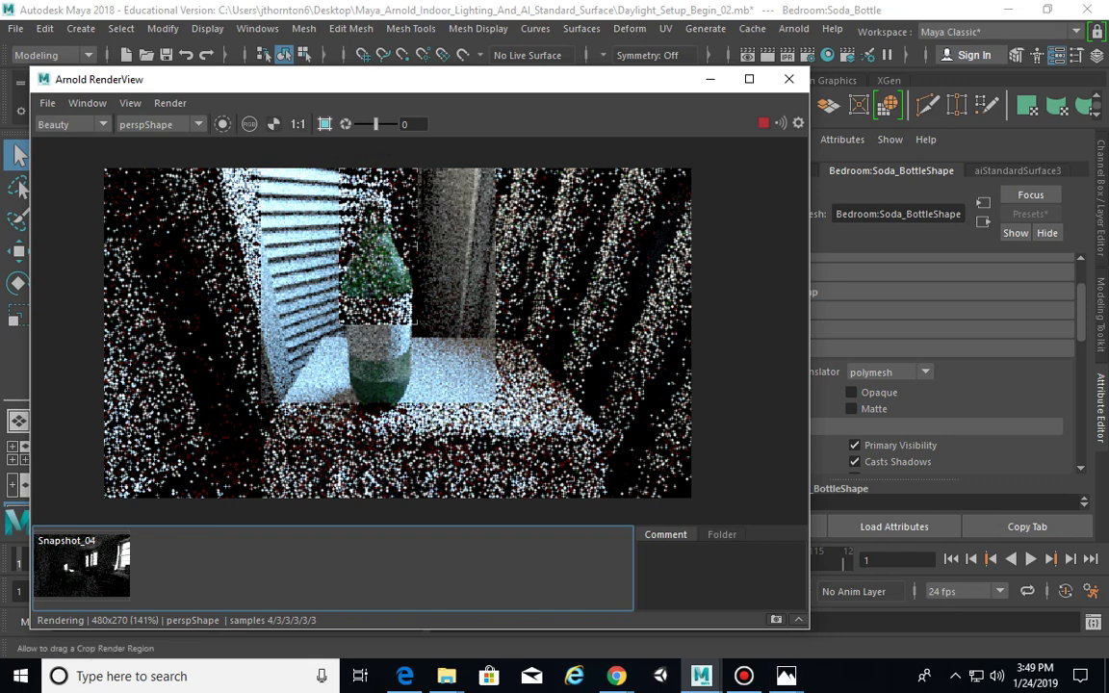
left_click(324, 124)
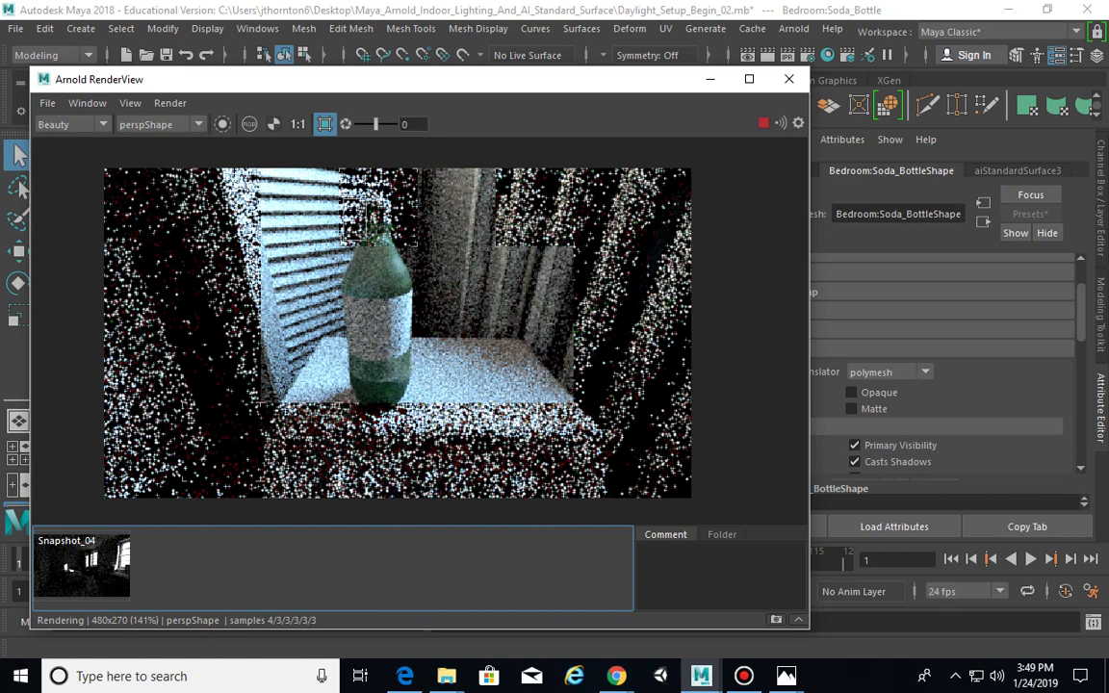
left_click_drag(343, 198, 442, 427)
mouse_move(393, 312)
left_mouse_down()
mouse_move(381, 321)
mouse_move(409, 320)
mouse_move(435, 296)
mouse_move(638, 296)
mouse_move(538, 281)
mouse_move(154, 280)
mouse_move(154, 380)
mouse_move(495, 379)
mouse_move(428, 332)
mouse_move(375, 321)
left_mouse_up()
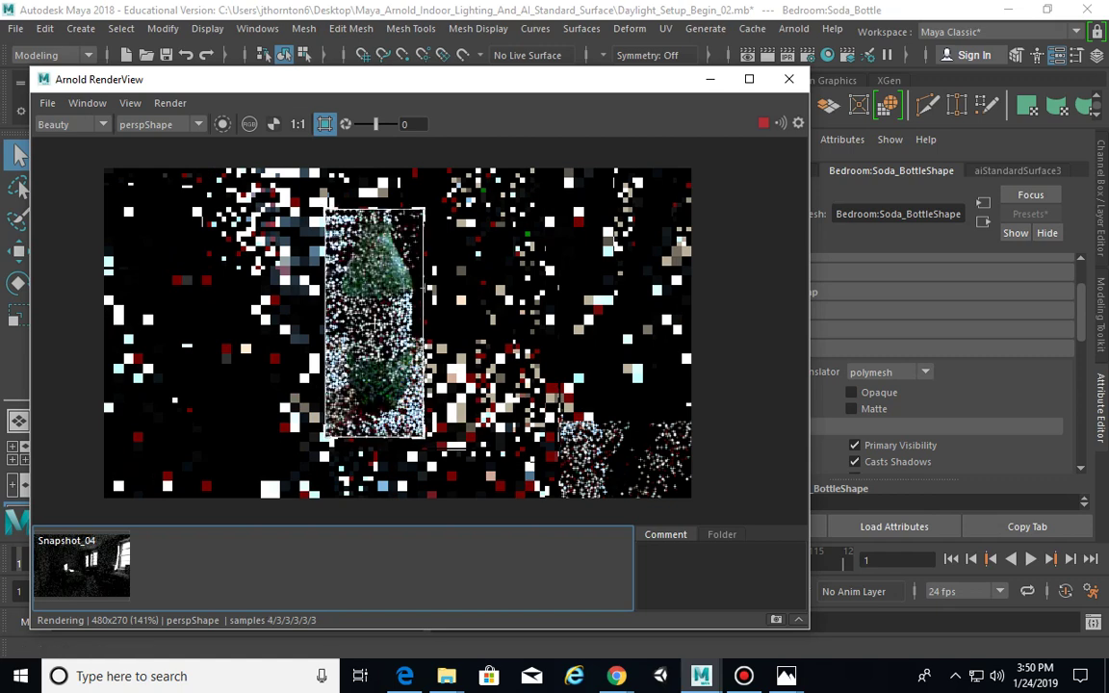
left_click_drag(378, 327, 382, 323)
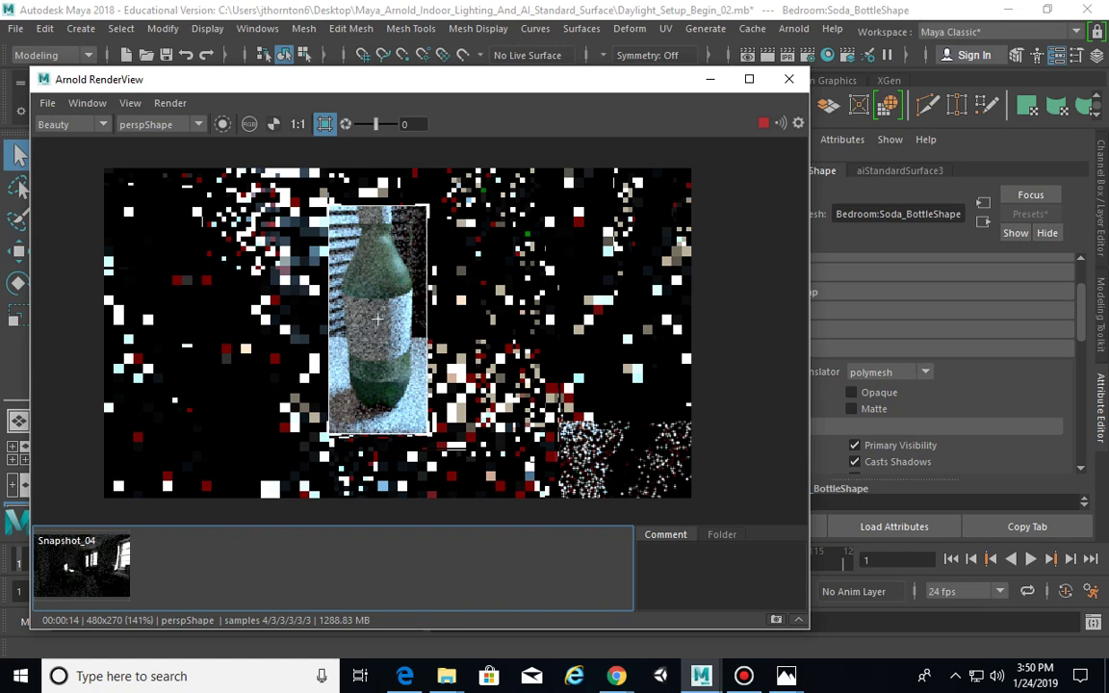
Try a specular roughness of 0.25 on the soda bottle's aiStandardSurface3 material and lower it further to 0.1
left_click_drag(469, 83, 382, 324)
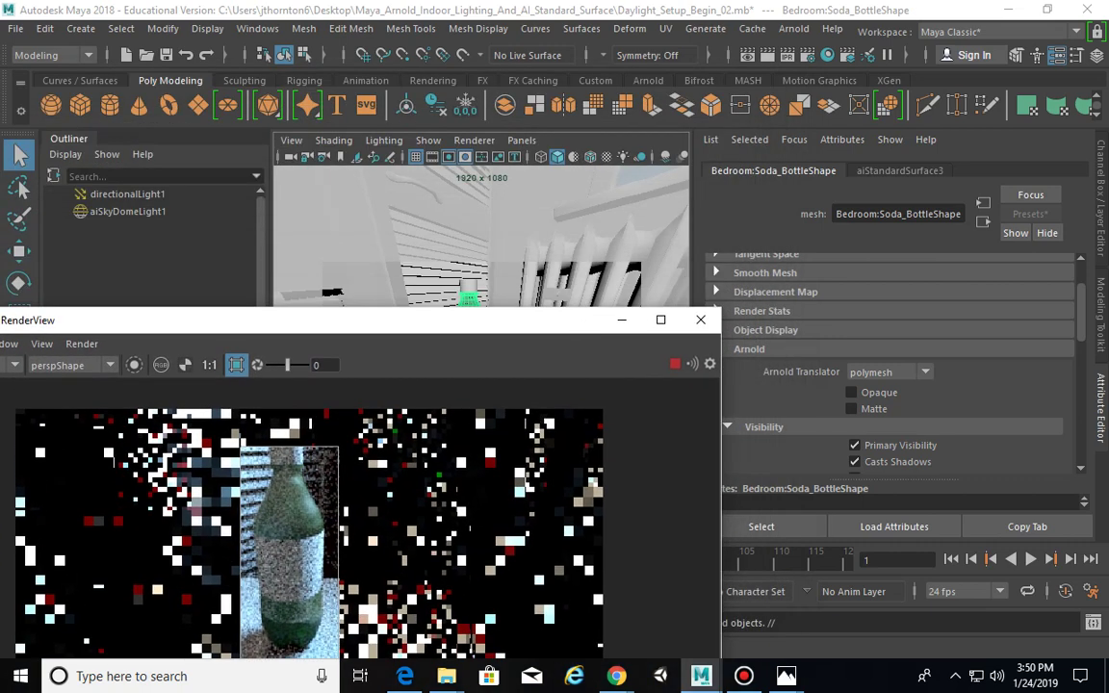
scroll(895, 366, "up", 3)
left_click(899, 171)
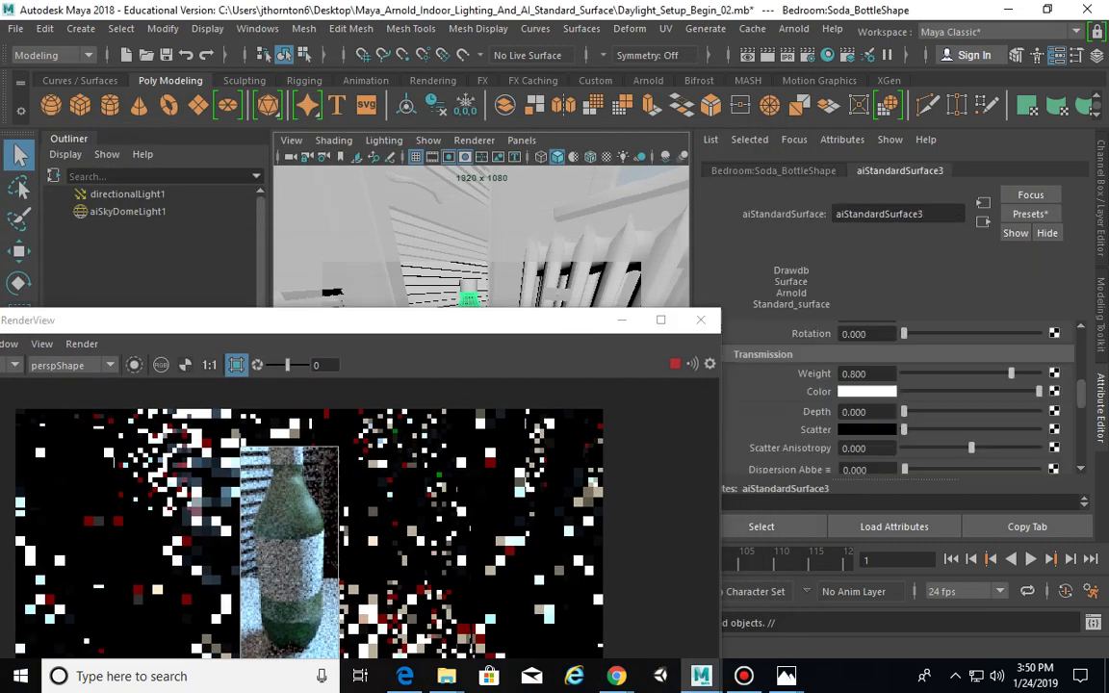
scroll(895, 395, "up", 5)
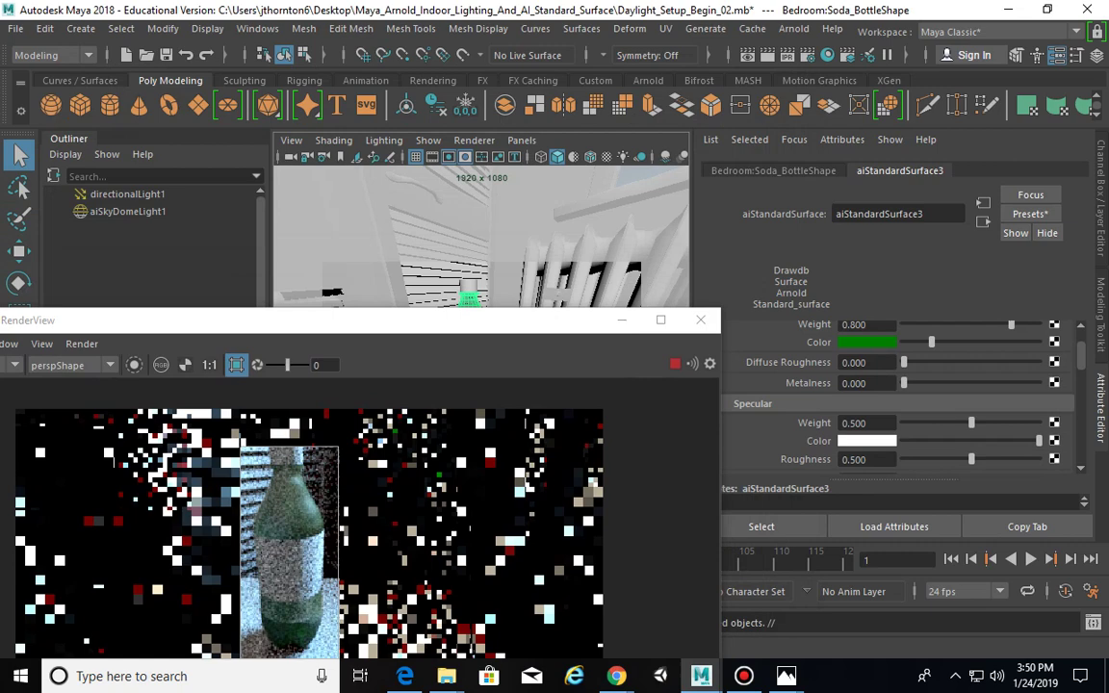
left_click(867, 459)
type("0.25")
key("Return")
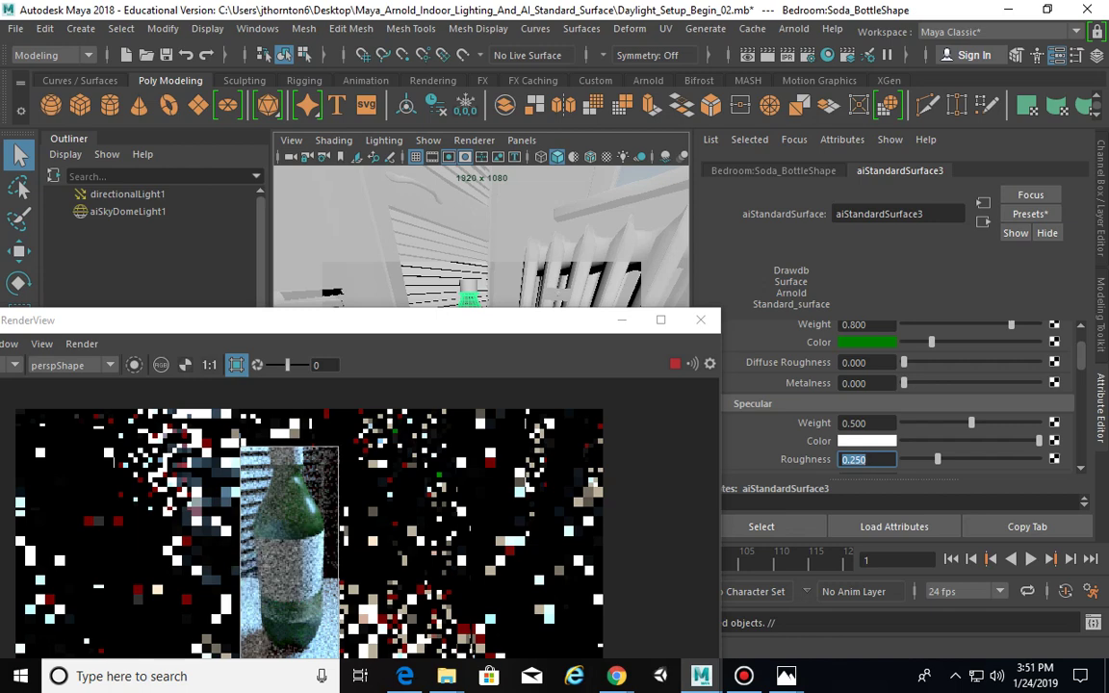
type("0.1")
key("Return")
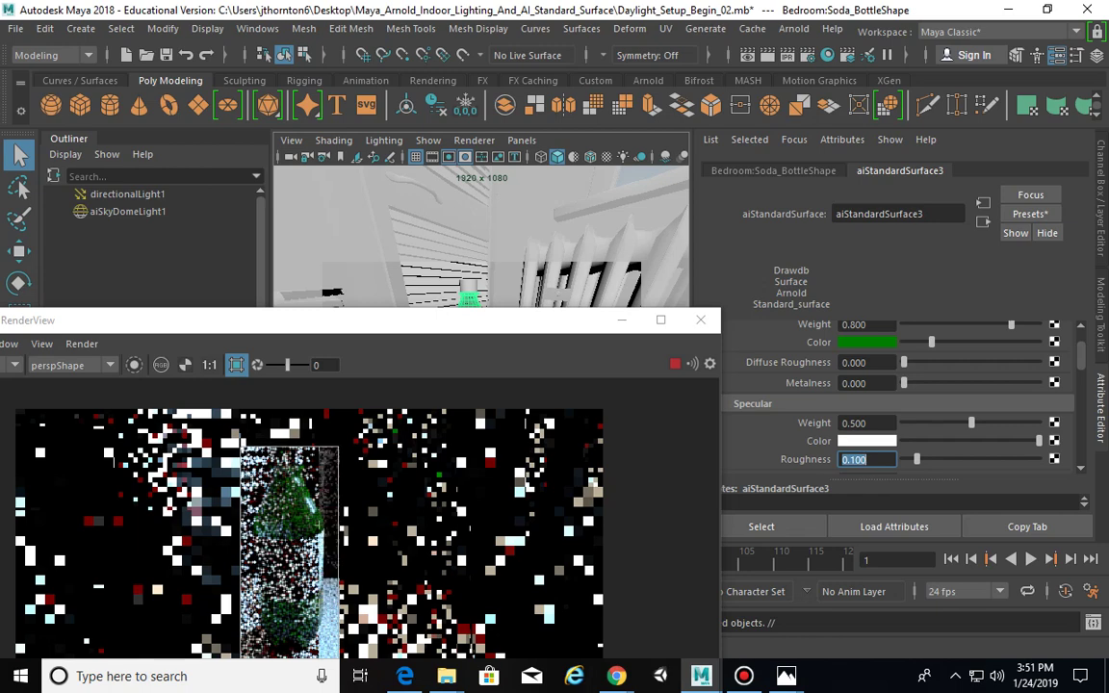
Try a transmission weight of about 0.935 on the soda bottle's material and bring it down to 0.85
scroll(896, 395, "down", 5)
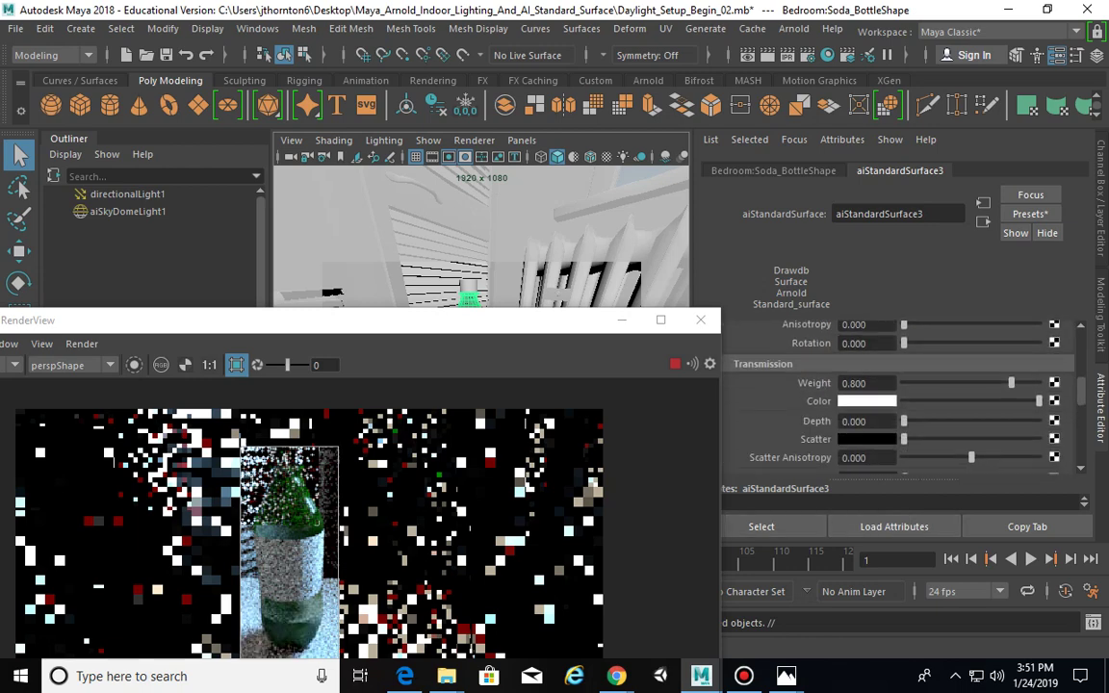
left_click_drag(1011, 383, 1029, 383)
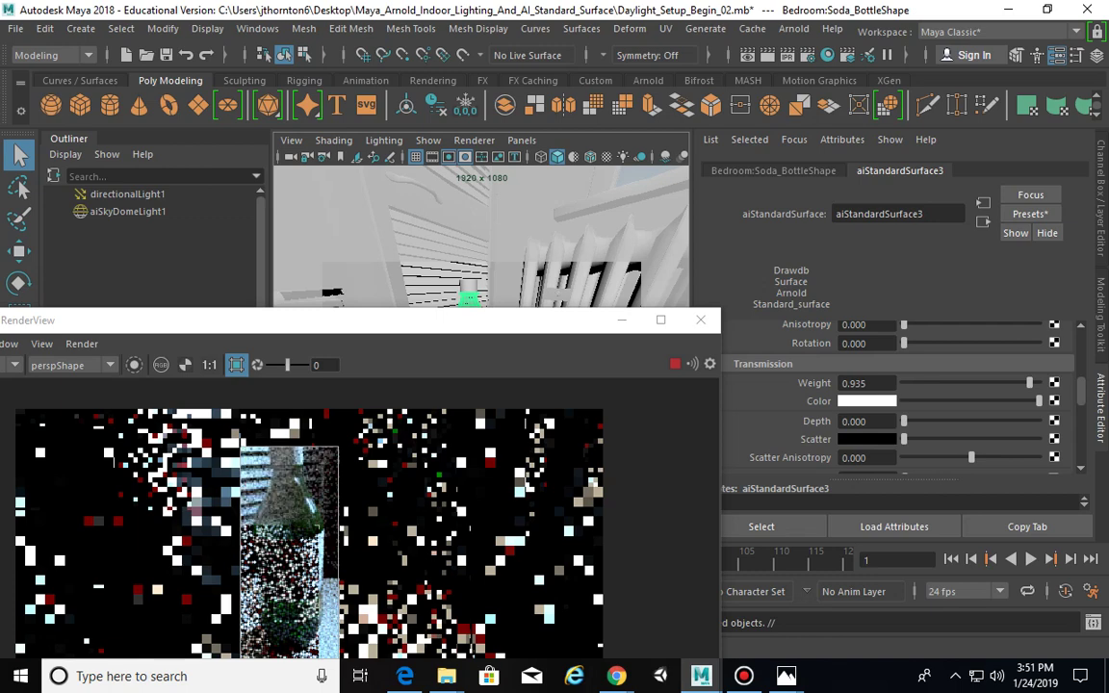
left_click_drag(361, 320, 433, 176)
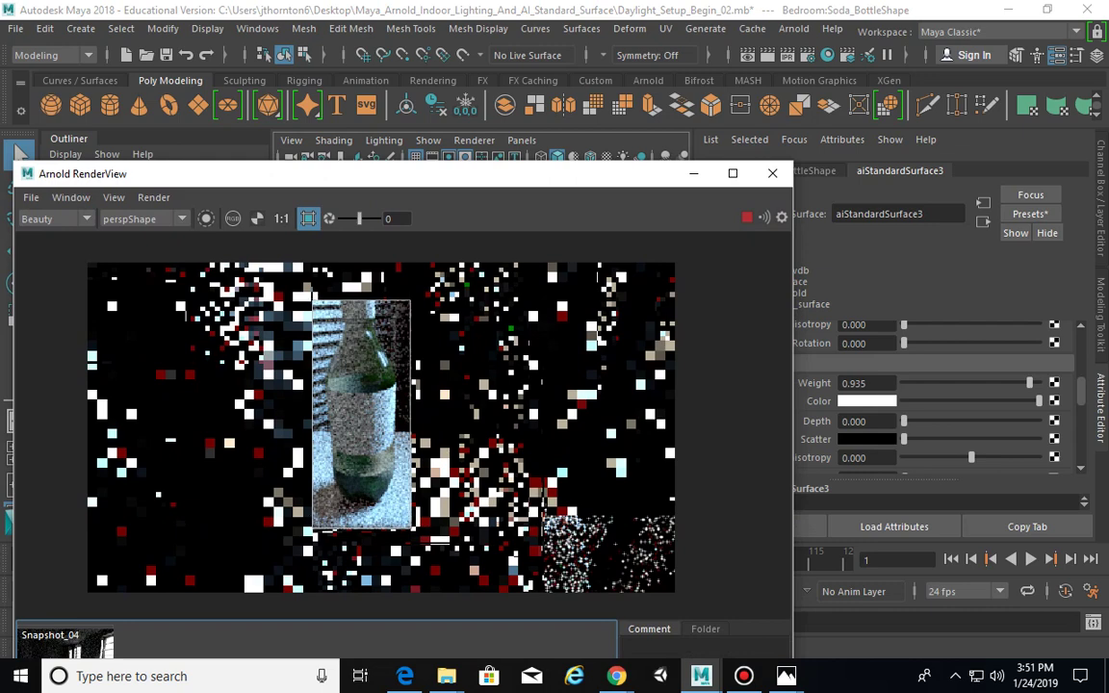
left_click_drag(854, 384, 837, 383, "ctrl")
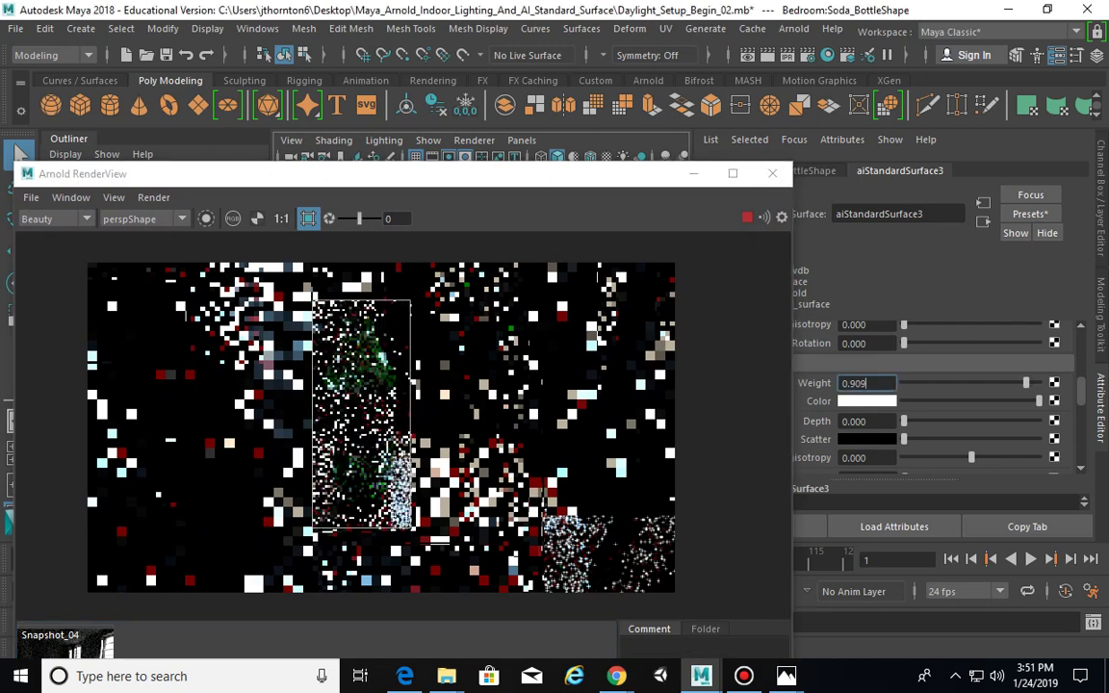
type("0.85")
key("Return")
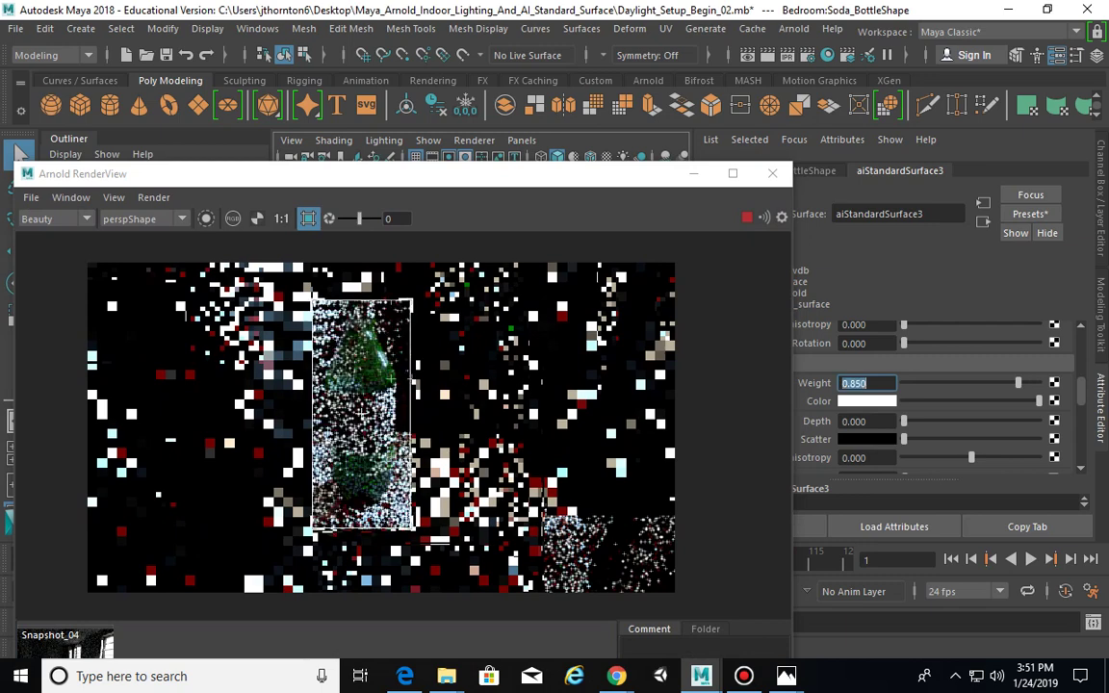
Reposition the Arnold RenderView clear of the material settings and replace the soda bottle's aiStandardSurface3 settings with the Glass preset
mouse_move(407, 177)
left_mouse_down()
mouse_move(428, 179)
mouse_move(419, 181)
left_mouse_up()
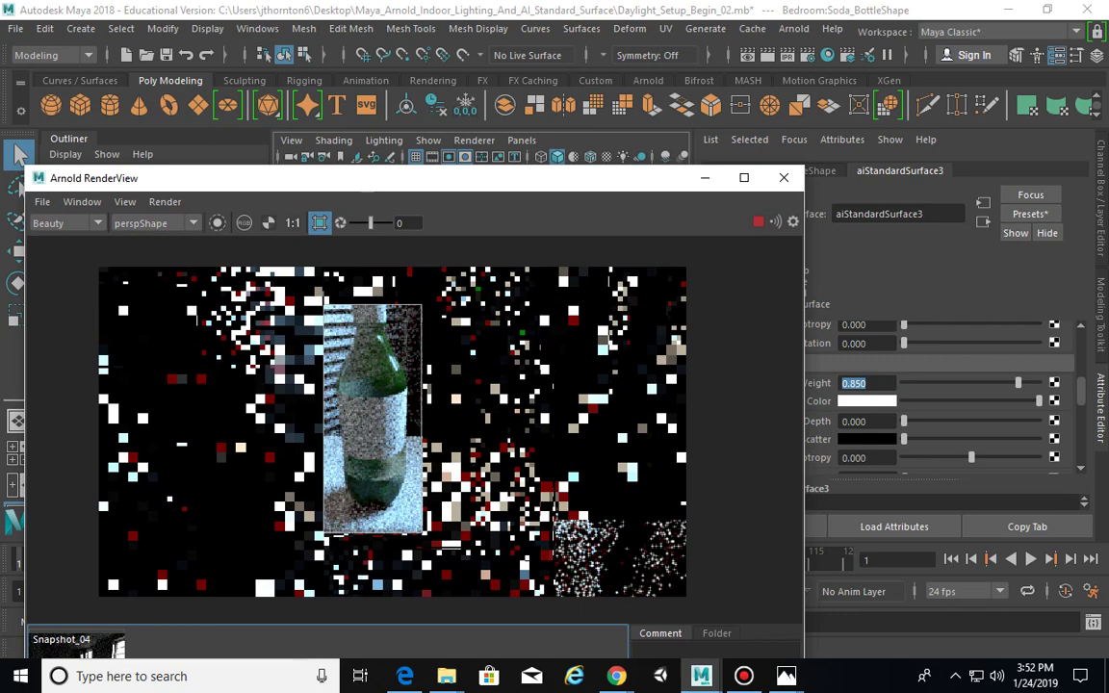
left_click_drag(524, 183, 519, 148)
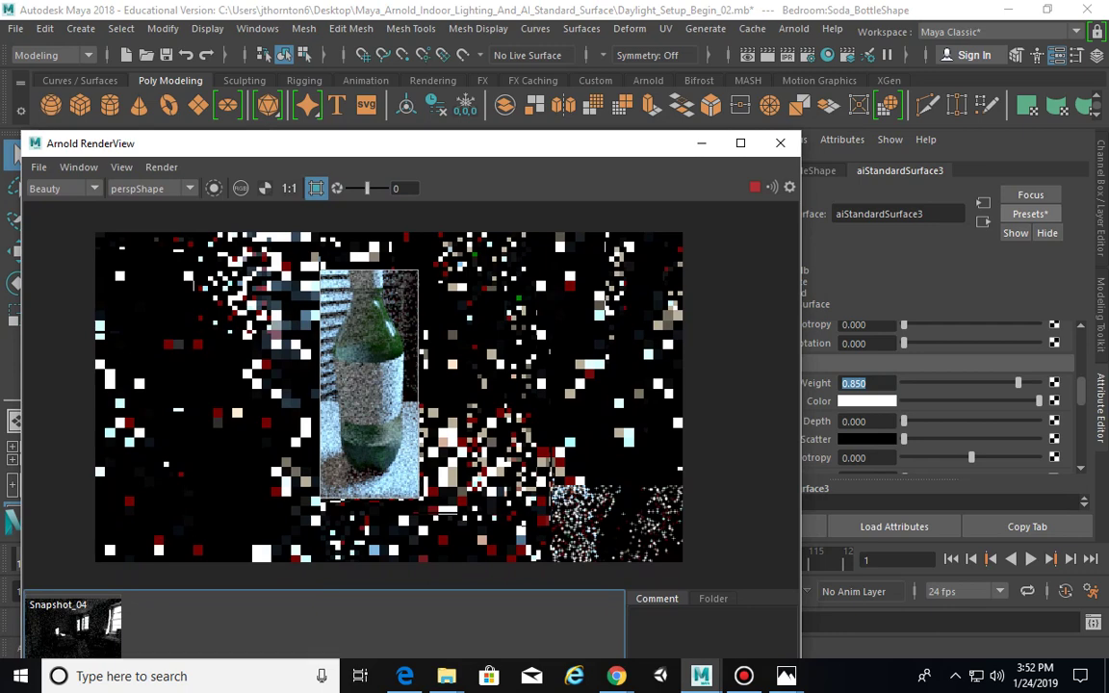
left_click(1030, 214)
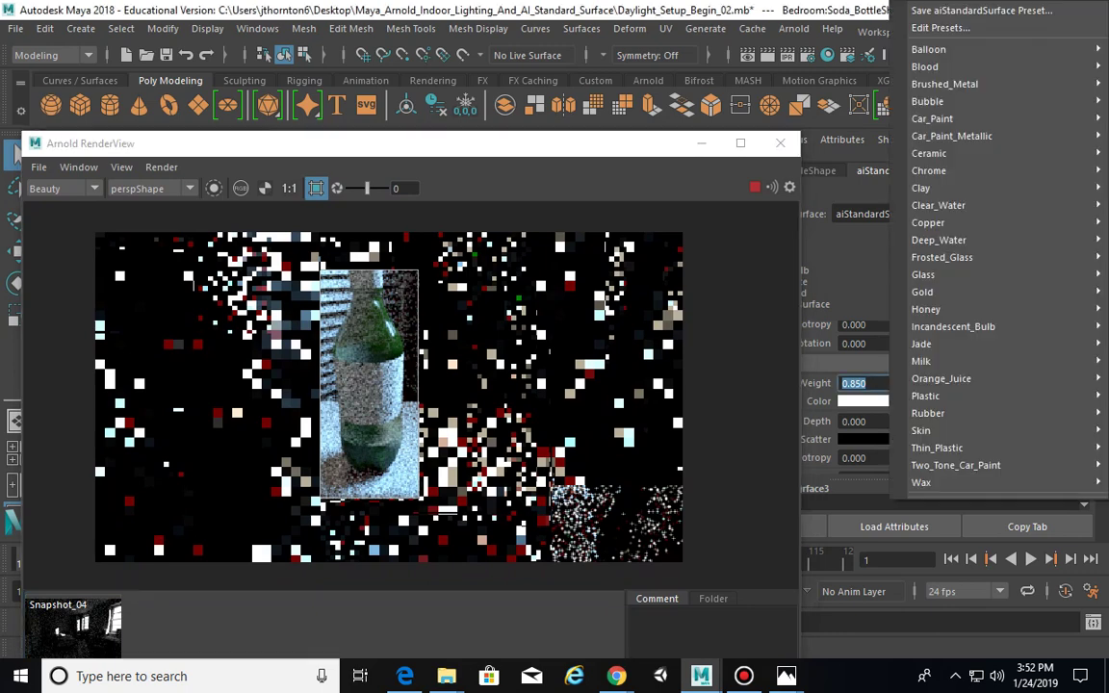
mouse_move(929, 49)
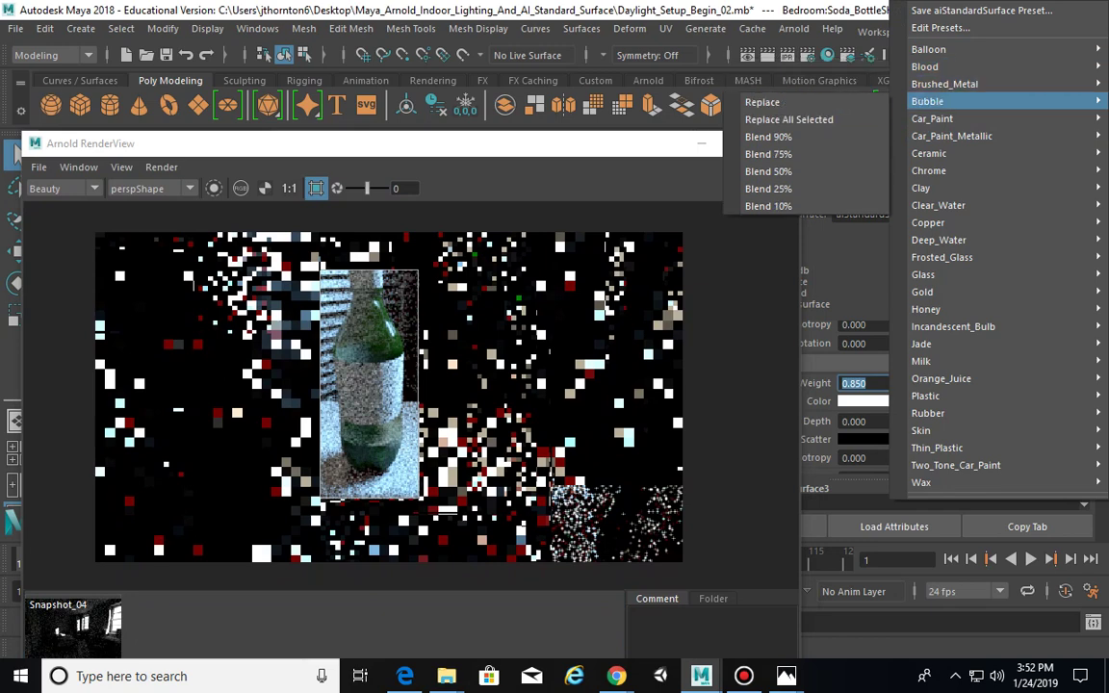
mouse_move(932, 118)
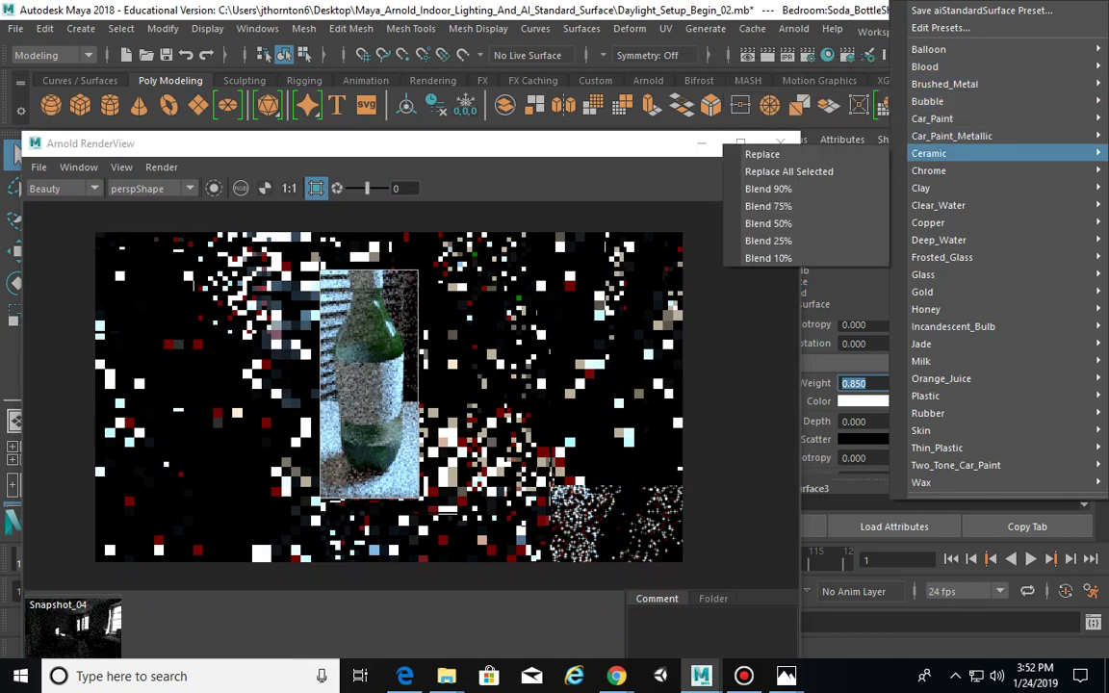
mouse_move(921, 188)
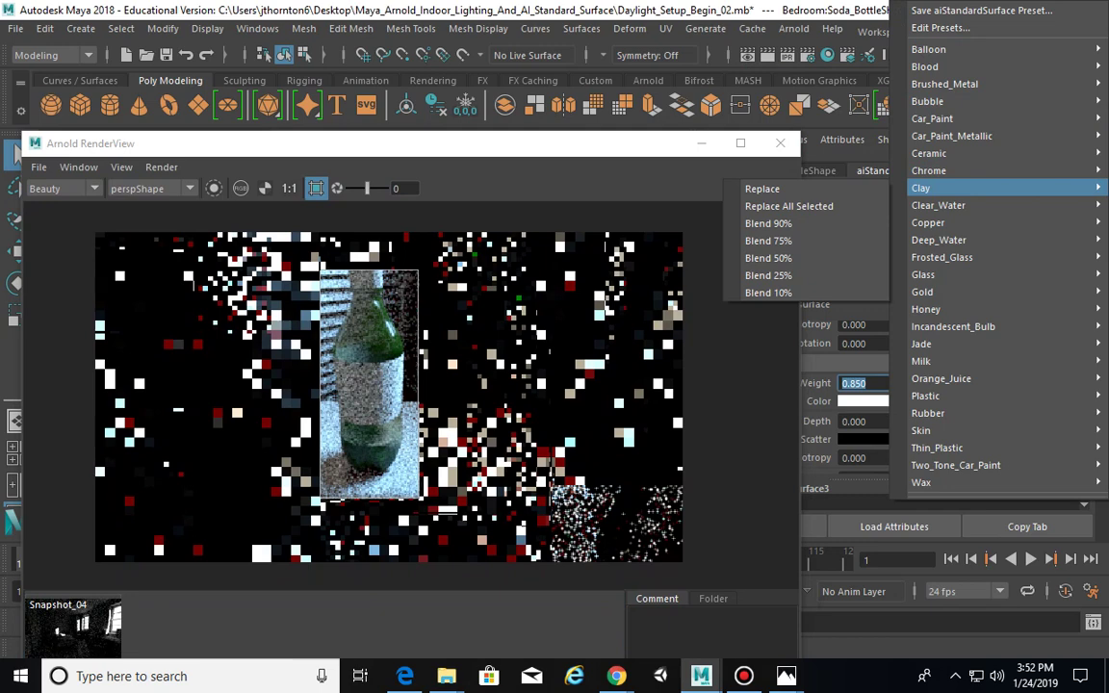
mouse_move(928, 223)
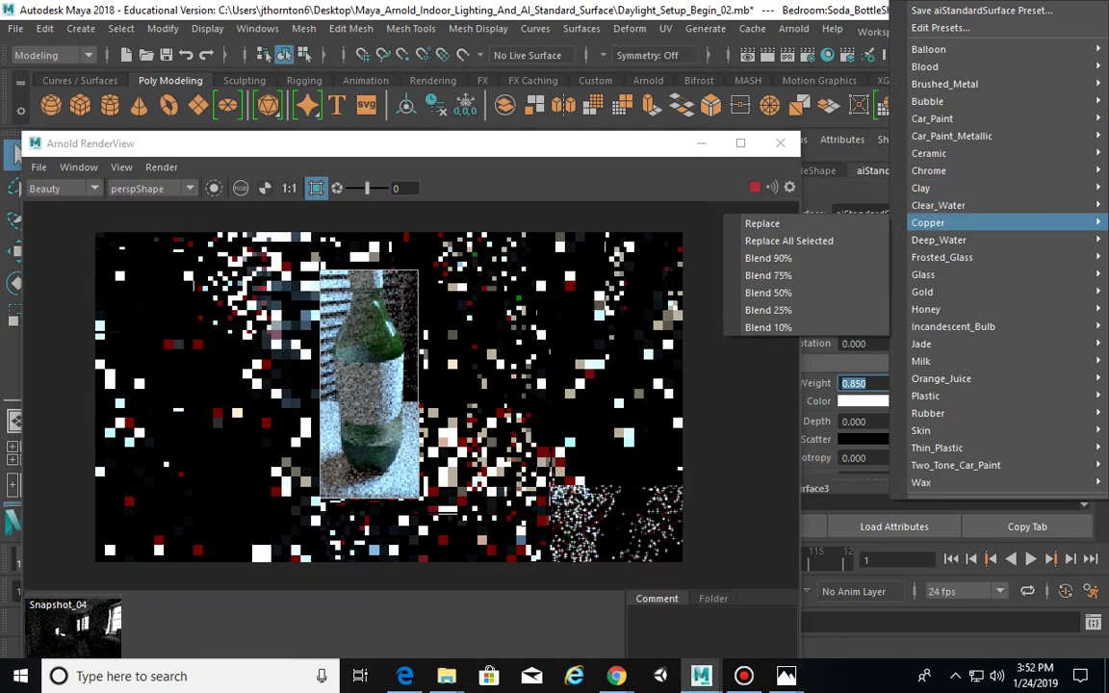
mouse_move(923, 292)
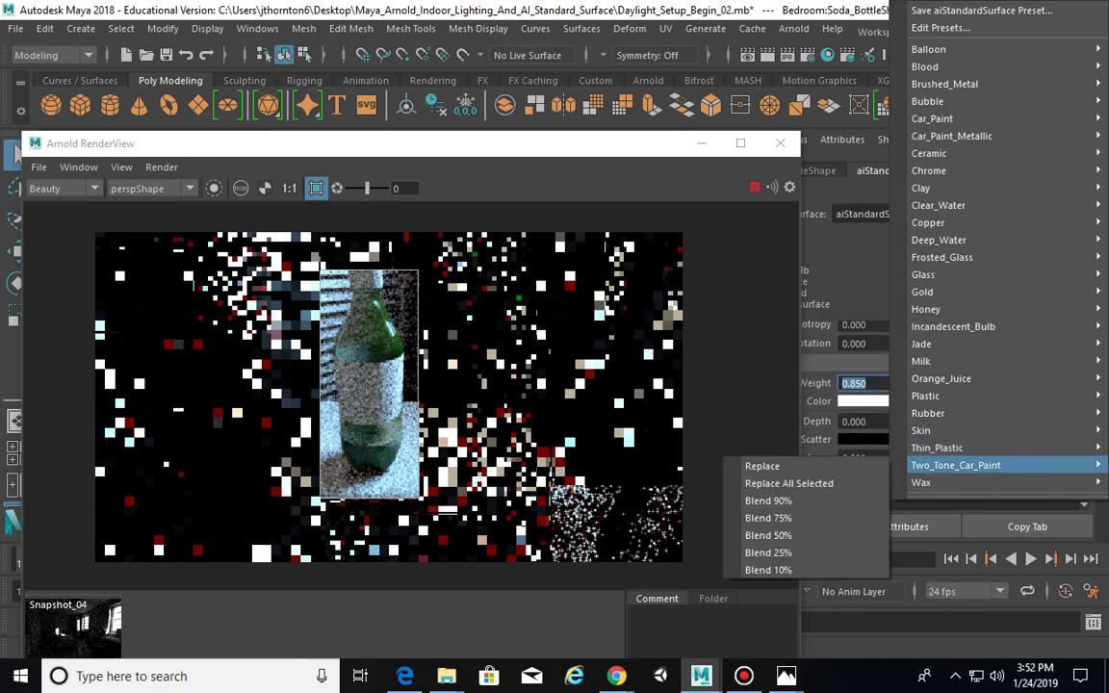
mouse_move(921, 344)
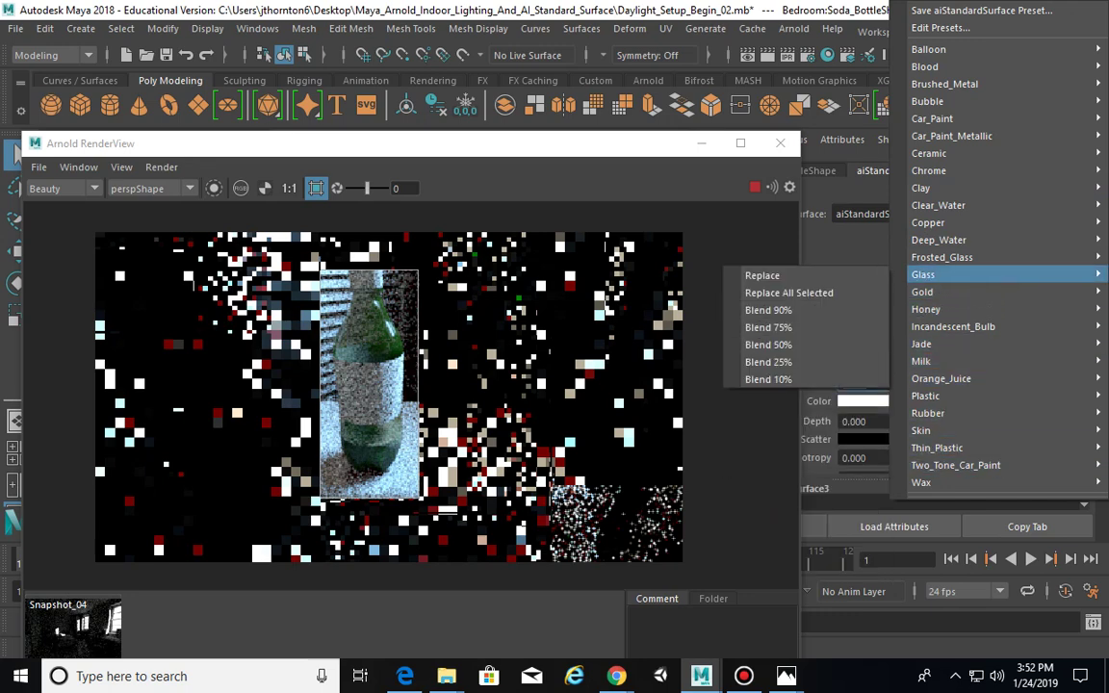
left_click(762, 275)
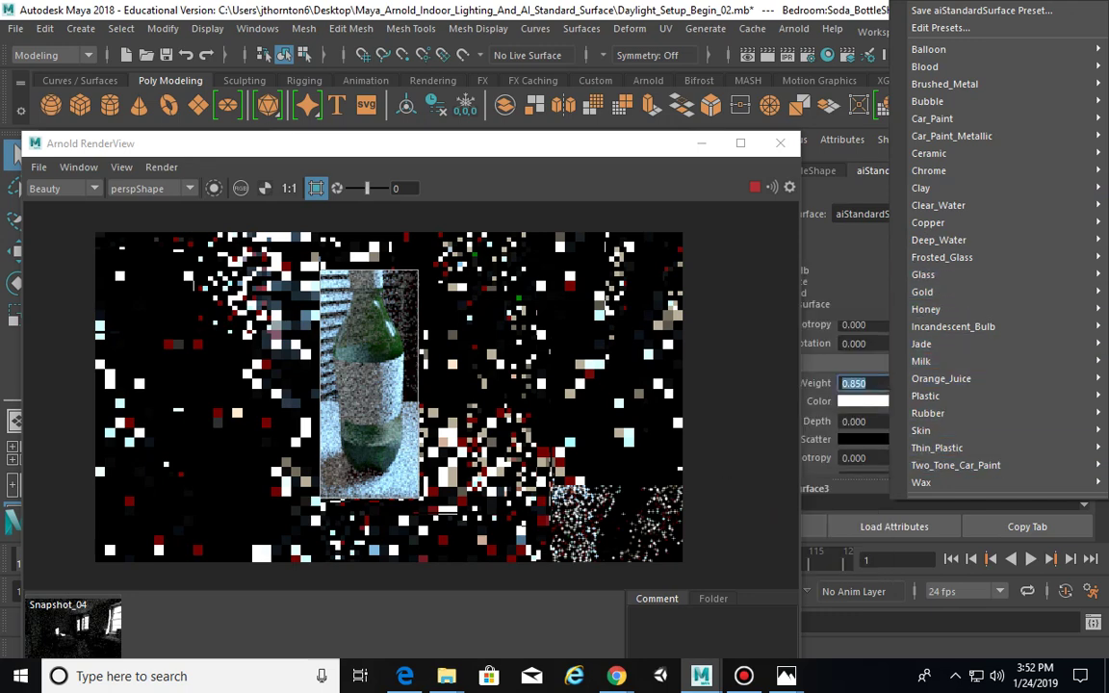
mouse_move(923, 274)
left_click(761, 276)
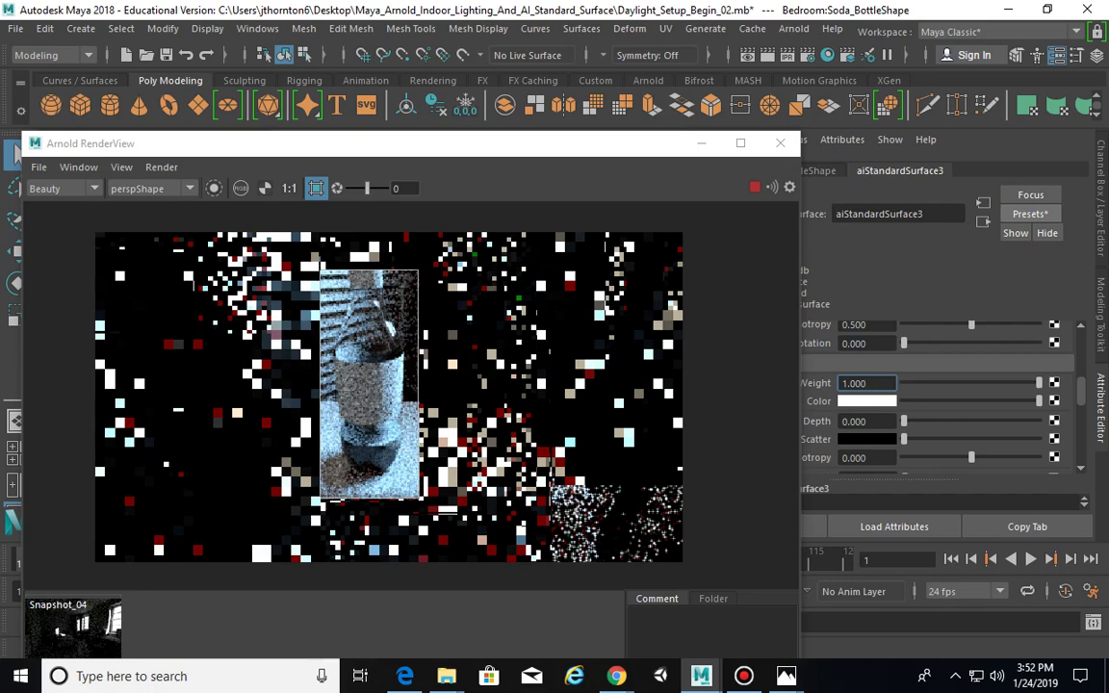
Examine the base, specular and transmission values of the Glass preset alongside the rendered soda bottle
scroll(944, 395, "up", 3)
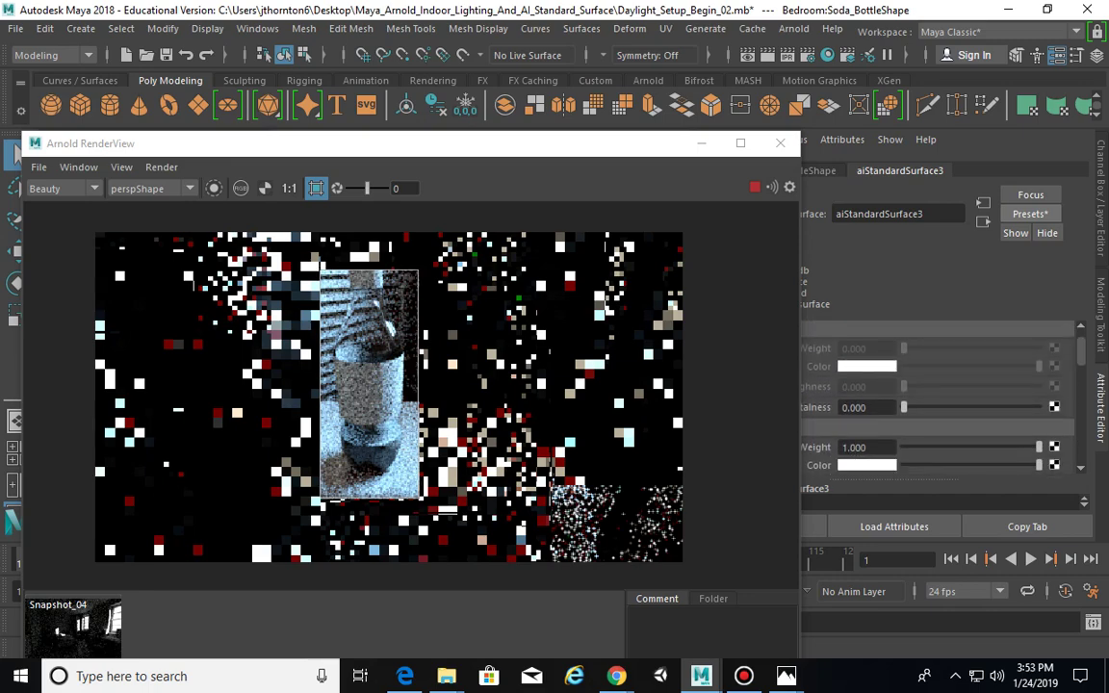
left_click_drag(404, 143, 353, 102)
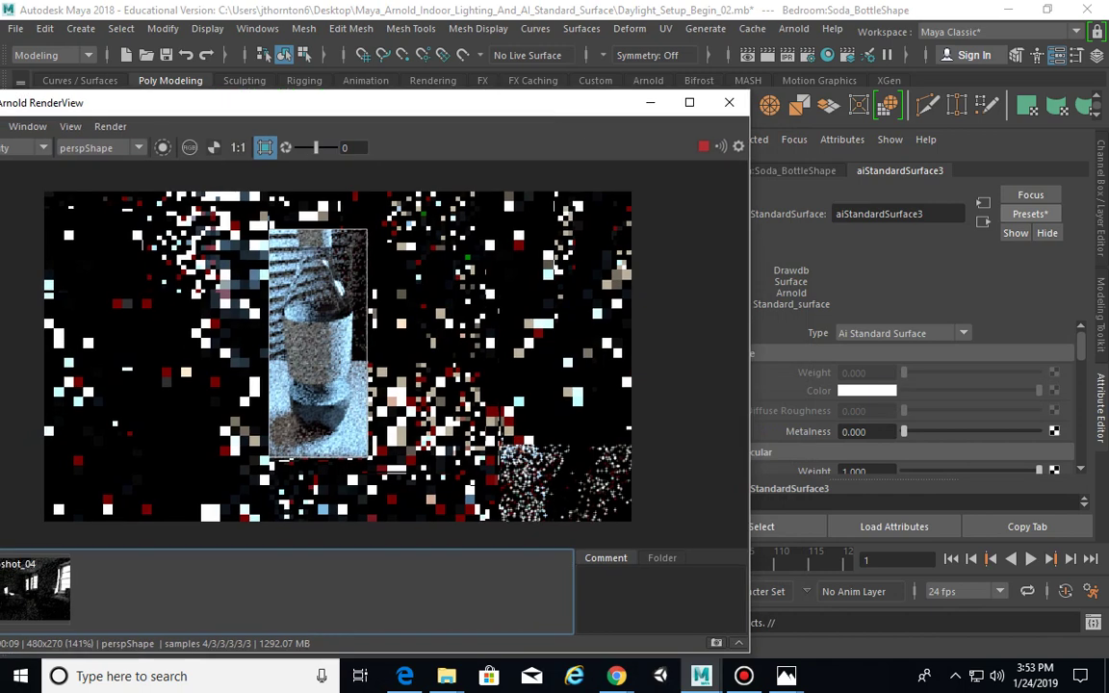
scroll(914, 404, "down", 3)
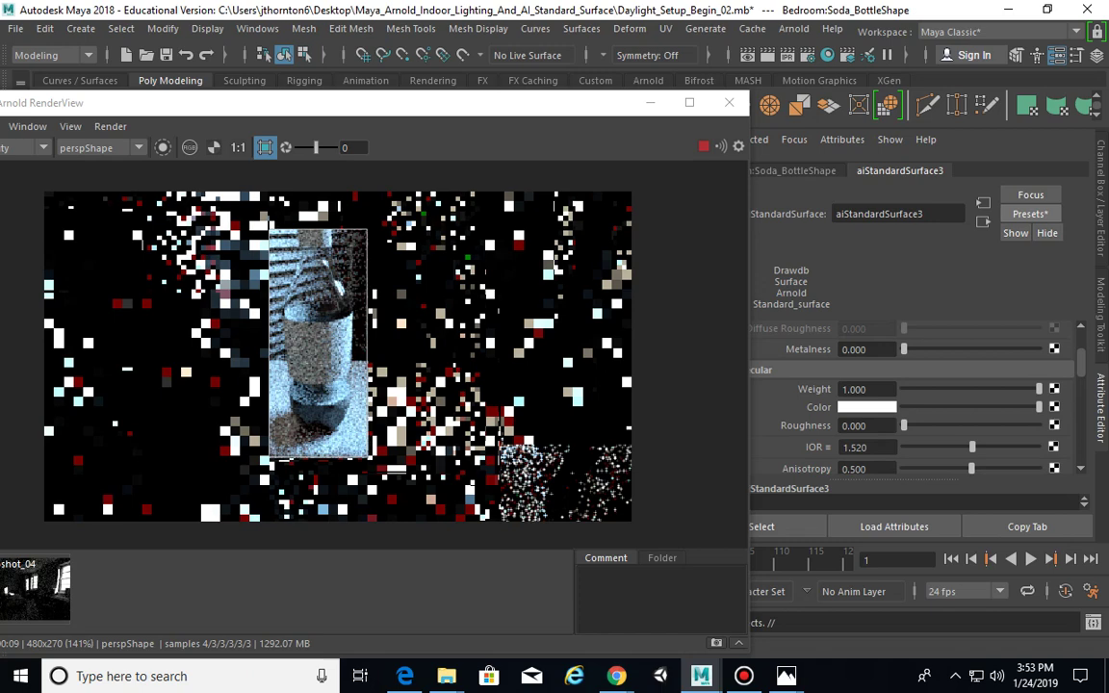
scroll(865, 388, "down", 5)
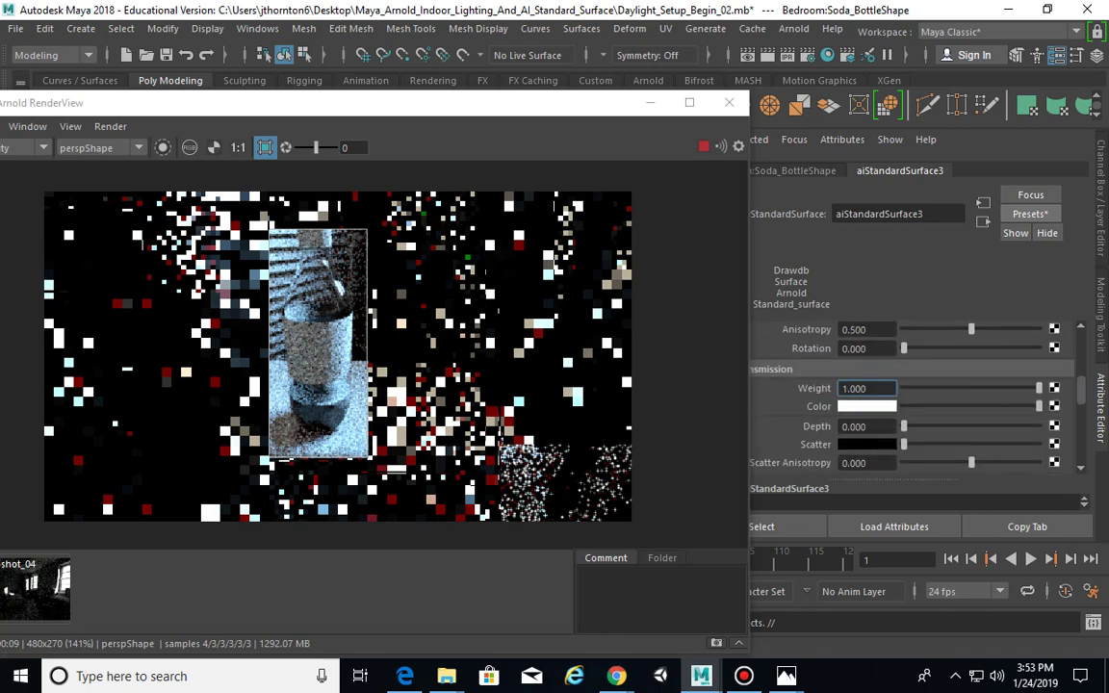
scroll(914, 404, "up", 6)
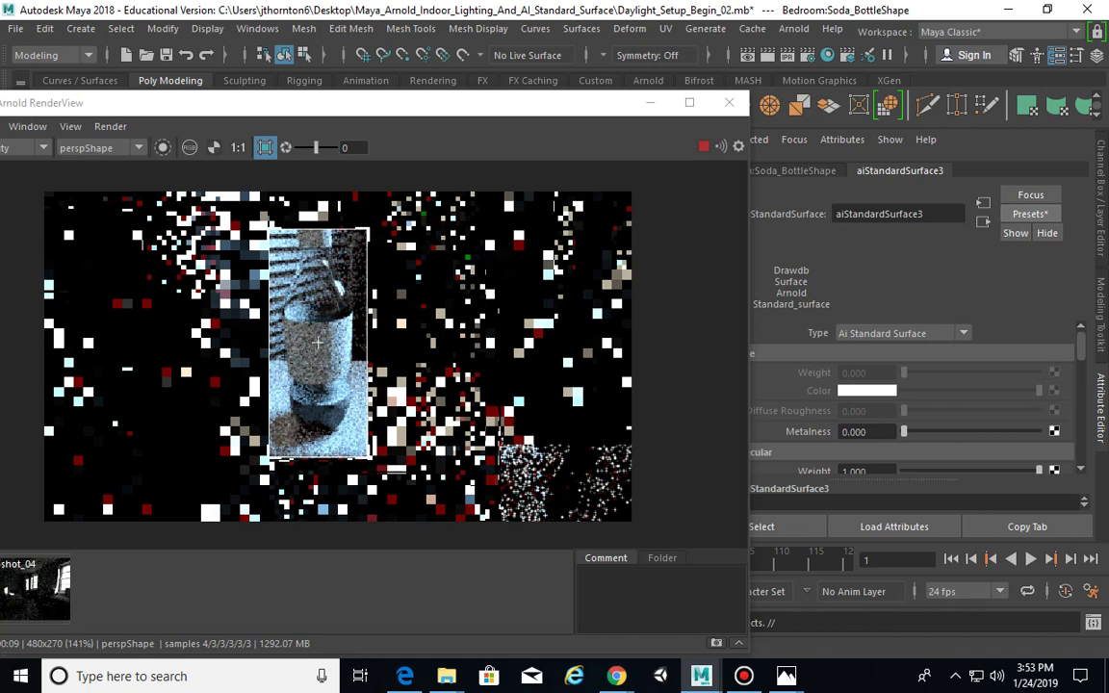
scroll(915, 404, "down", 4)
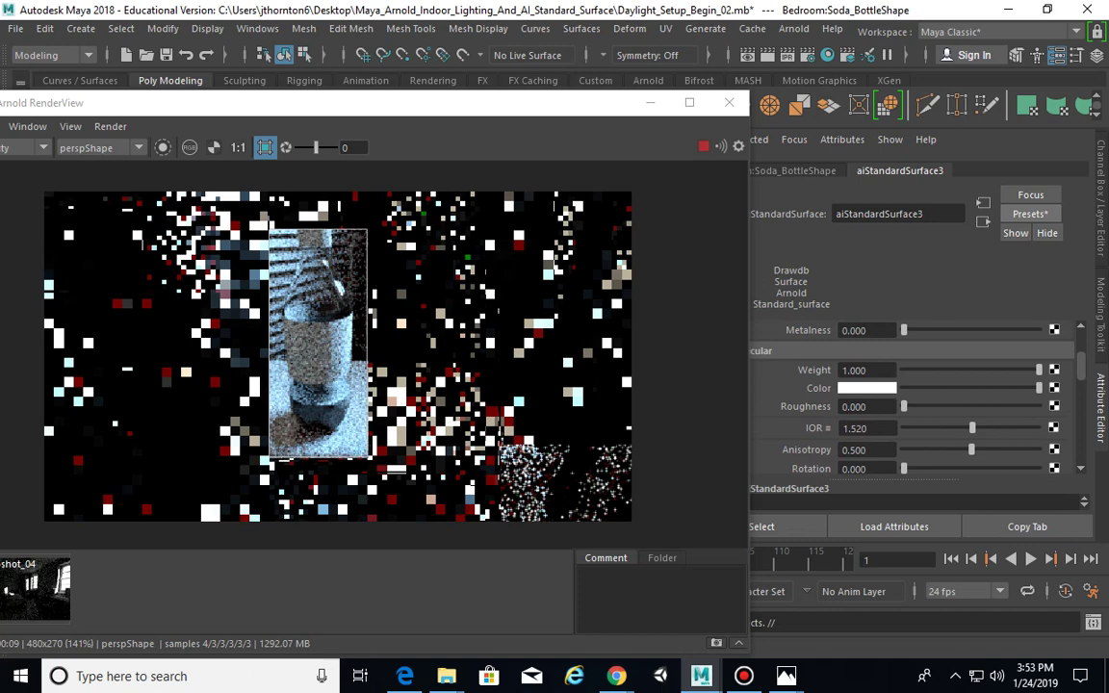
scroll(914, 404, "up", 3)
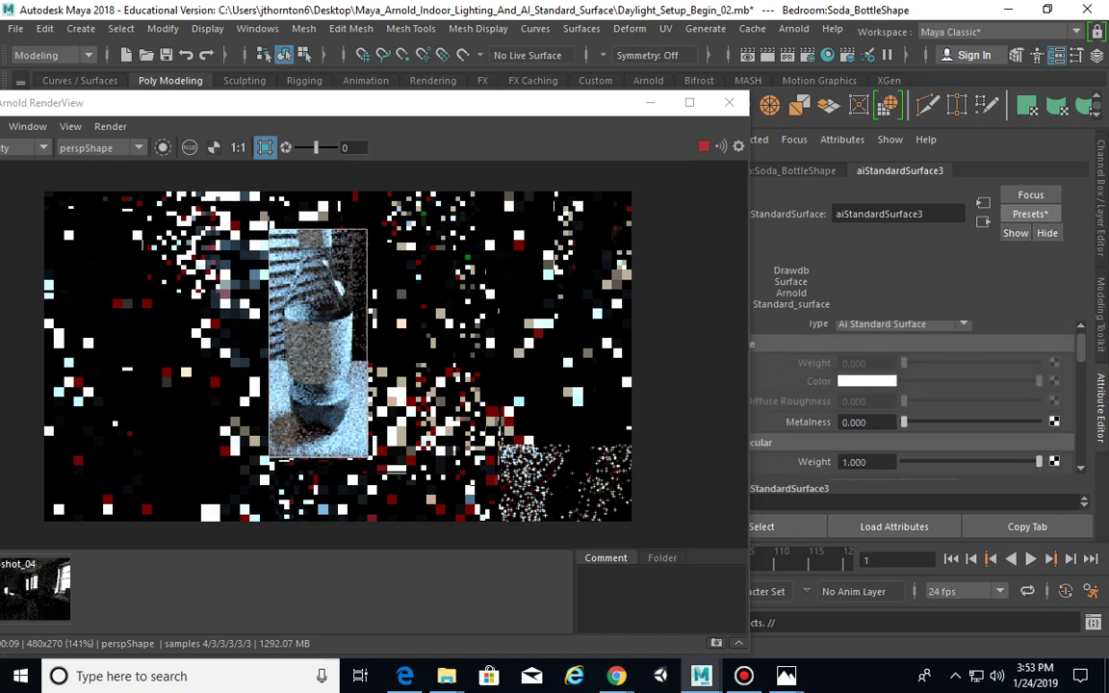
Replace the soda bottle material's settings with the Plastic preset and set its base color to green with H 120, S 1.000, V 0.208
left_click(1030, 214)
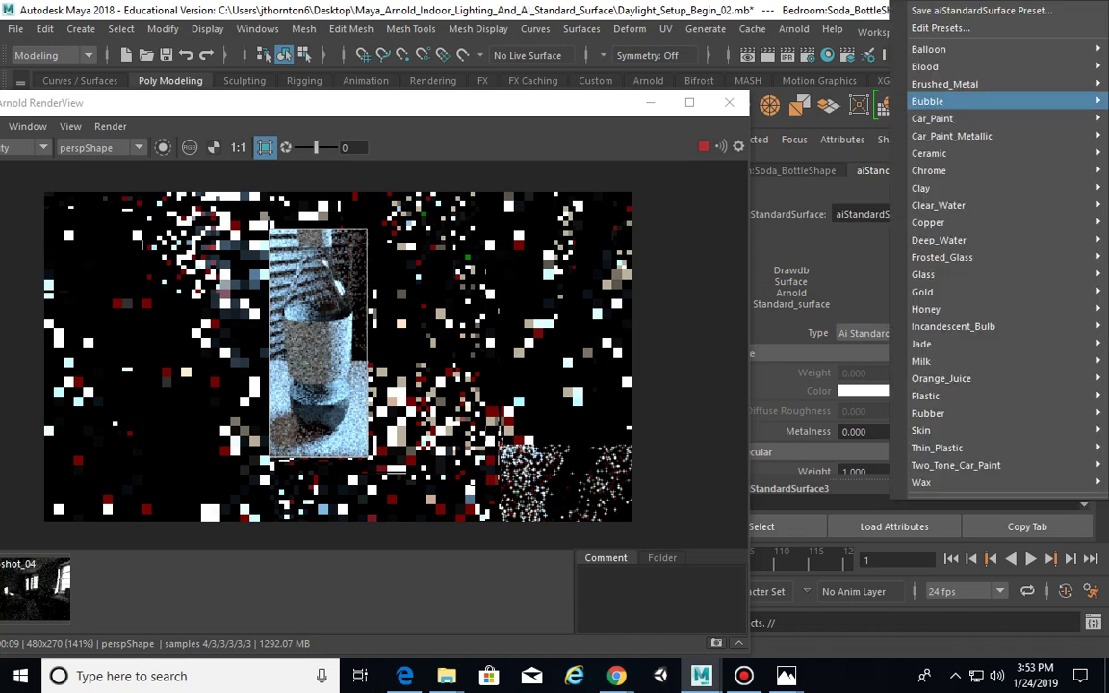
mouse_move(929, 49)
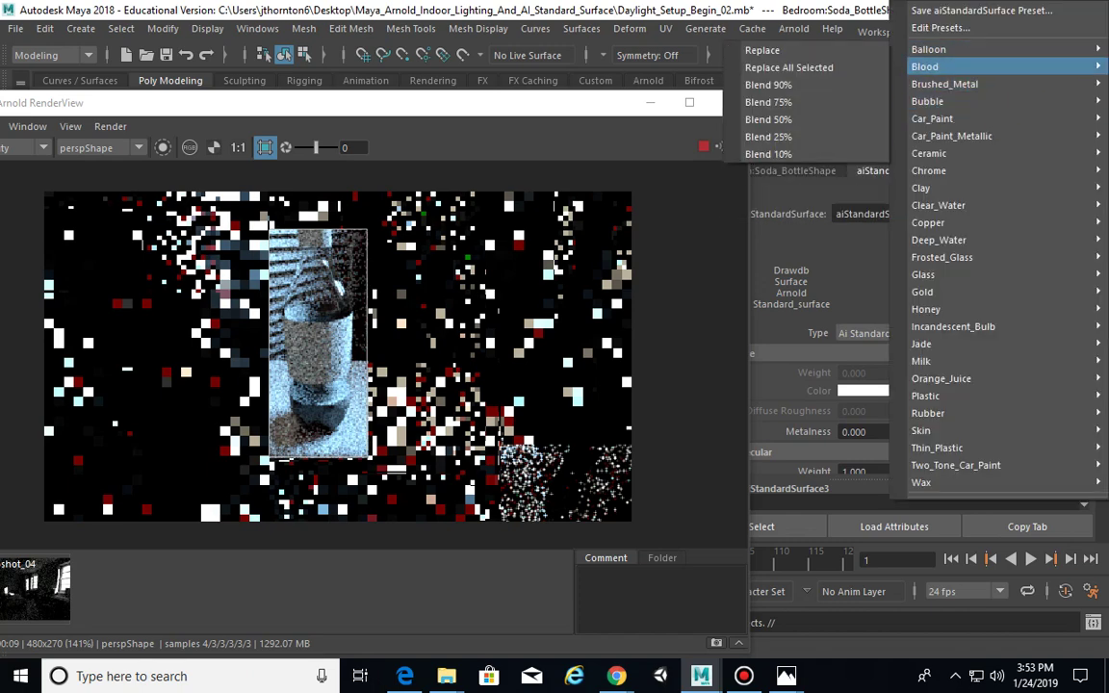
mouse_move(926, 309)
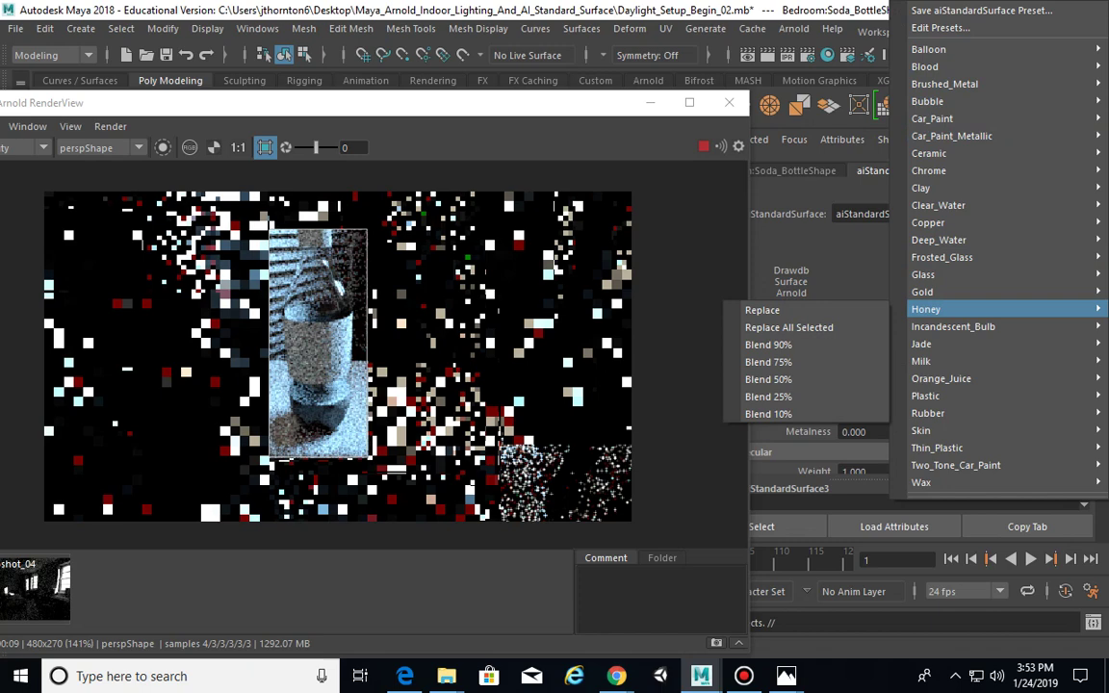
left_click(762, 396)
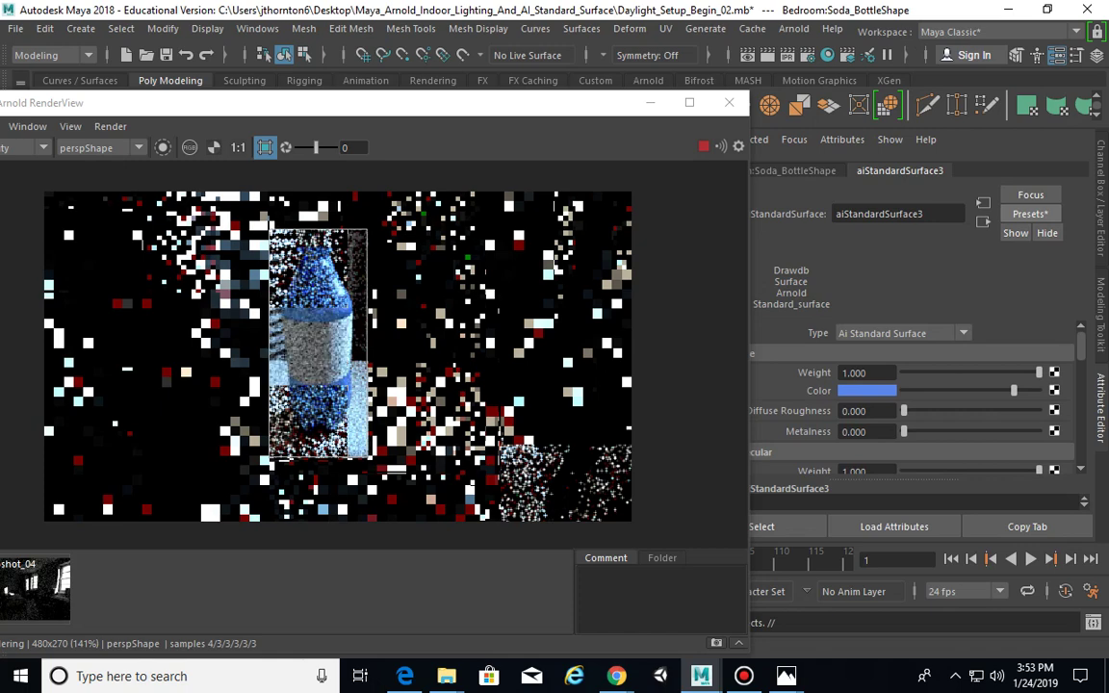
left_click(867, 390)
left_click(765, 381)
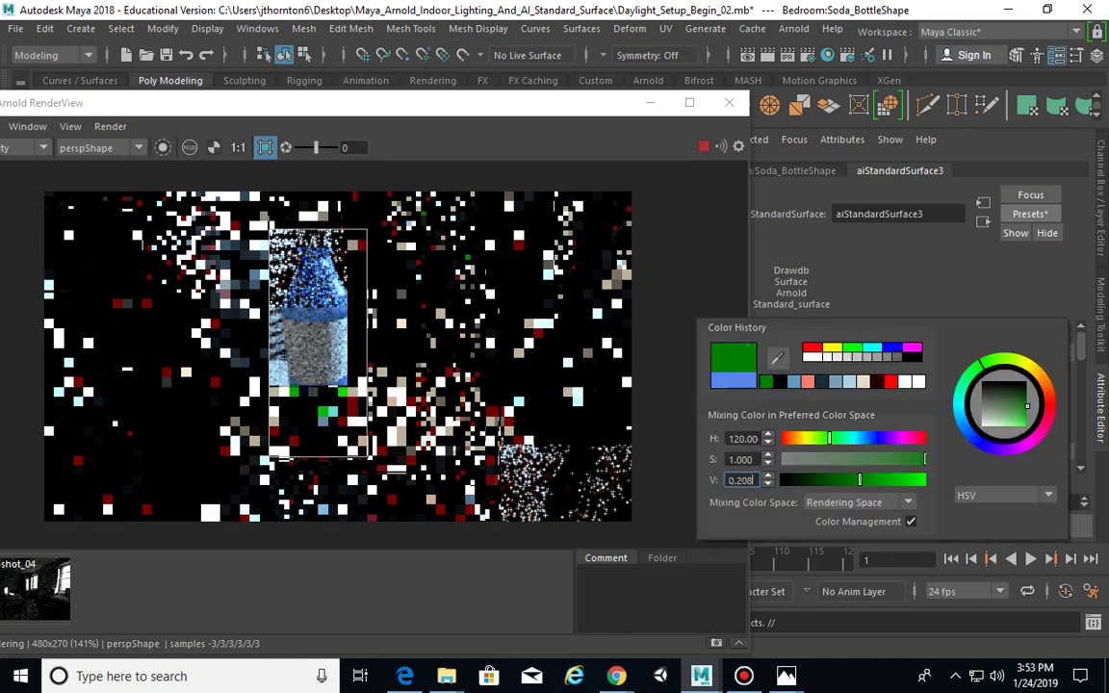
Set the specular roughness of the soda bottle's aiStandardSurface3 material to 0.1
scroll(915, 404, "down", 4)
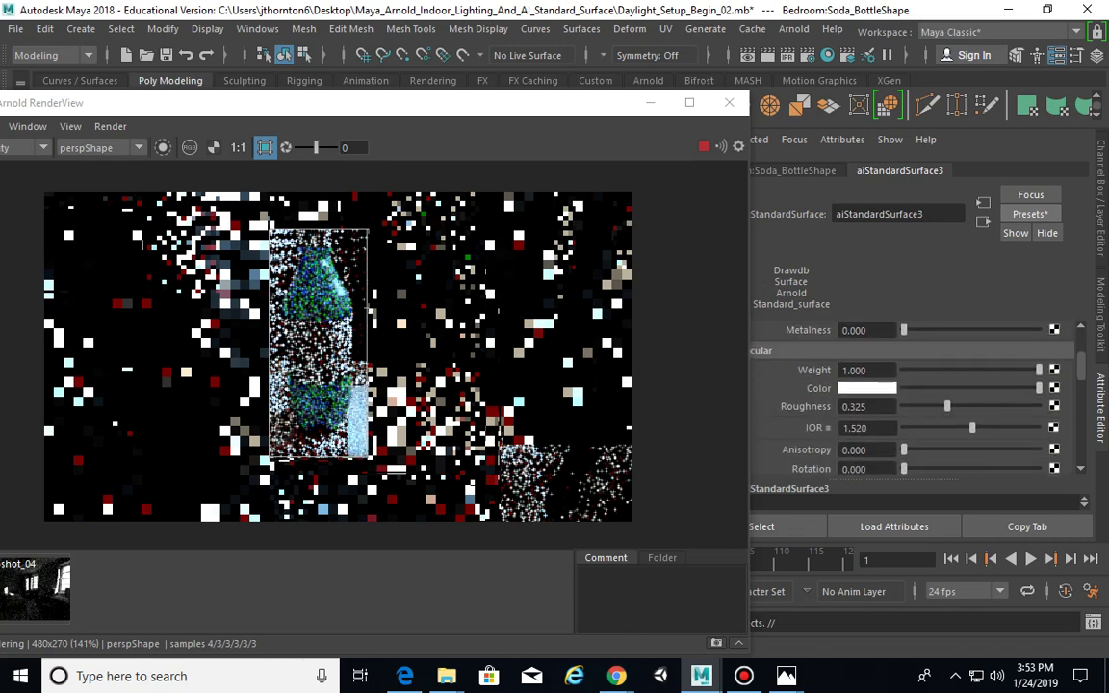
scroll(867, 385, "down", 3)
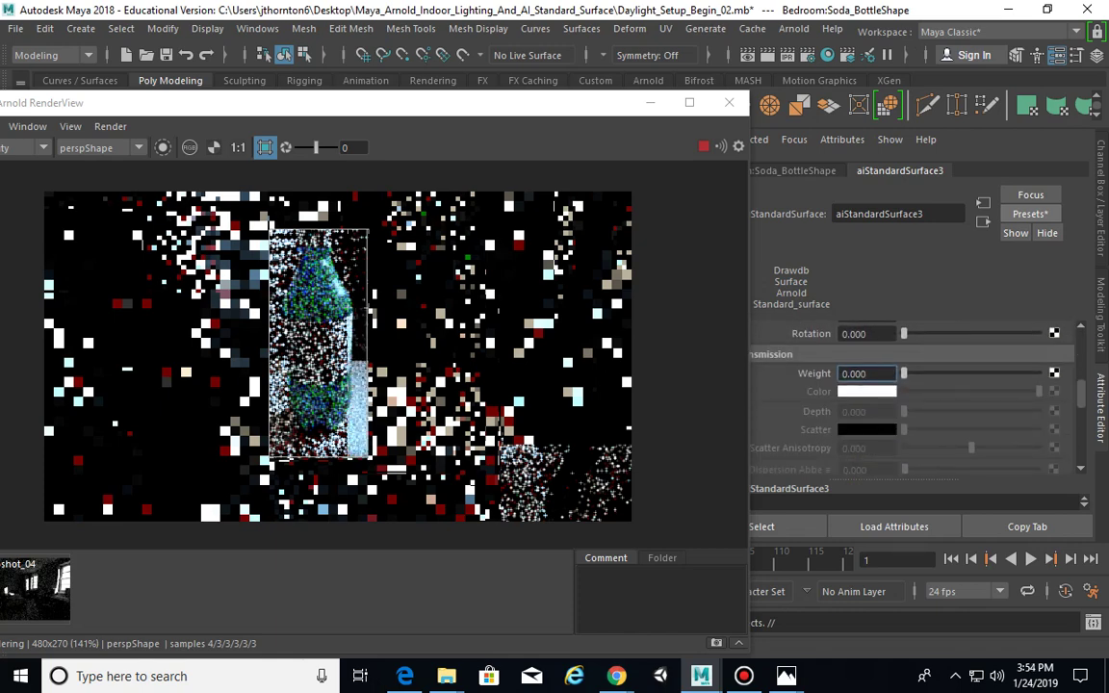
scroll(915, 404, "up", 3)
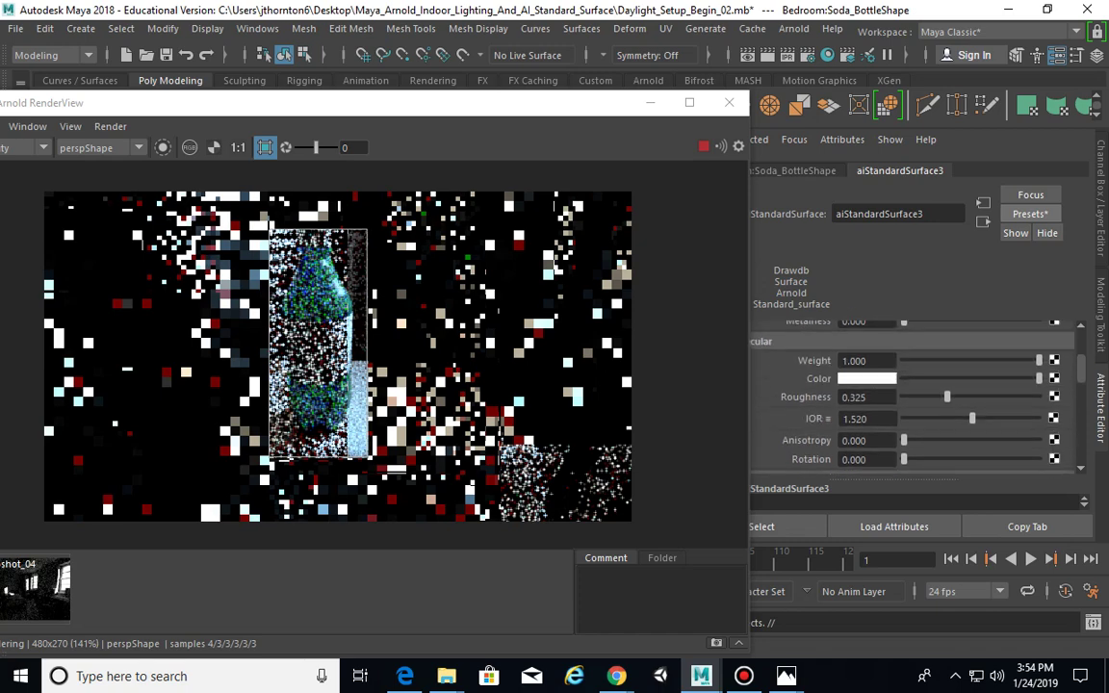
scroll(915, 395, "up", 1)
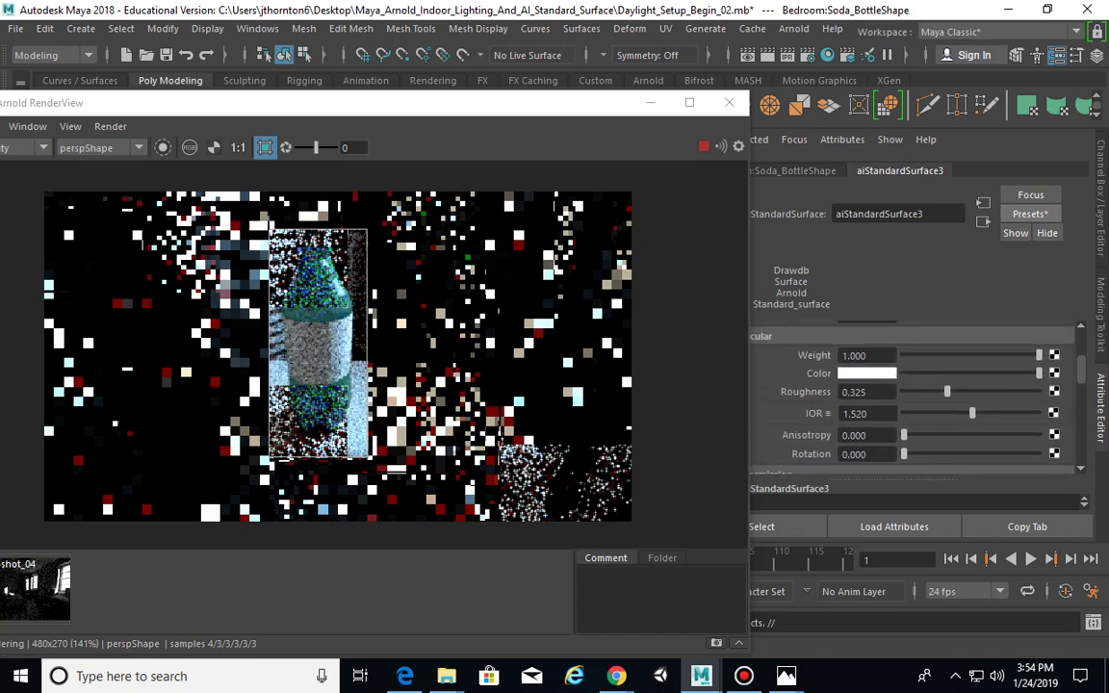
left_click(866, 355)
left_click(867, 392)
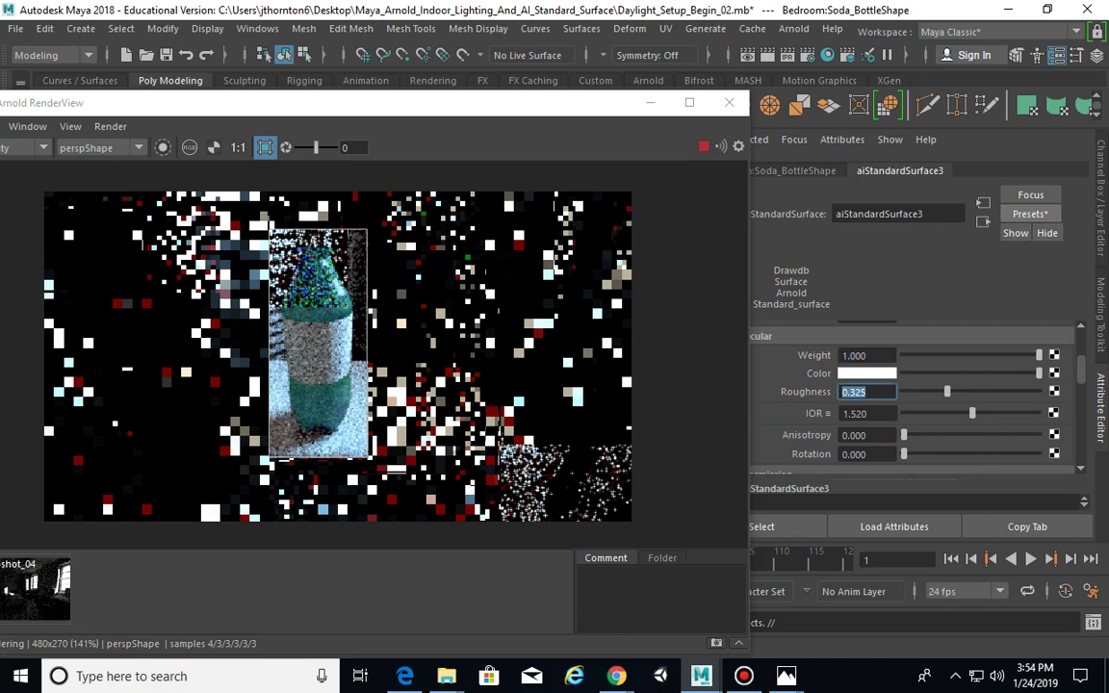
type(".1")
key("Return")
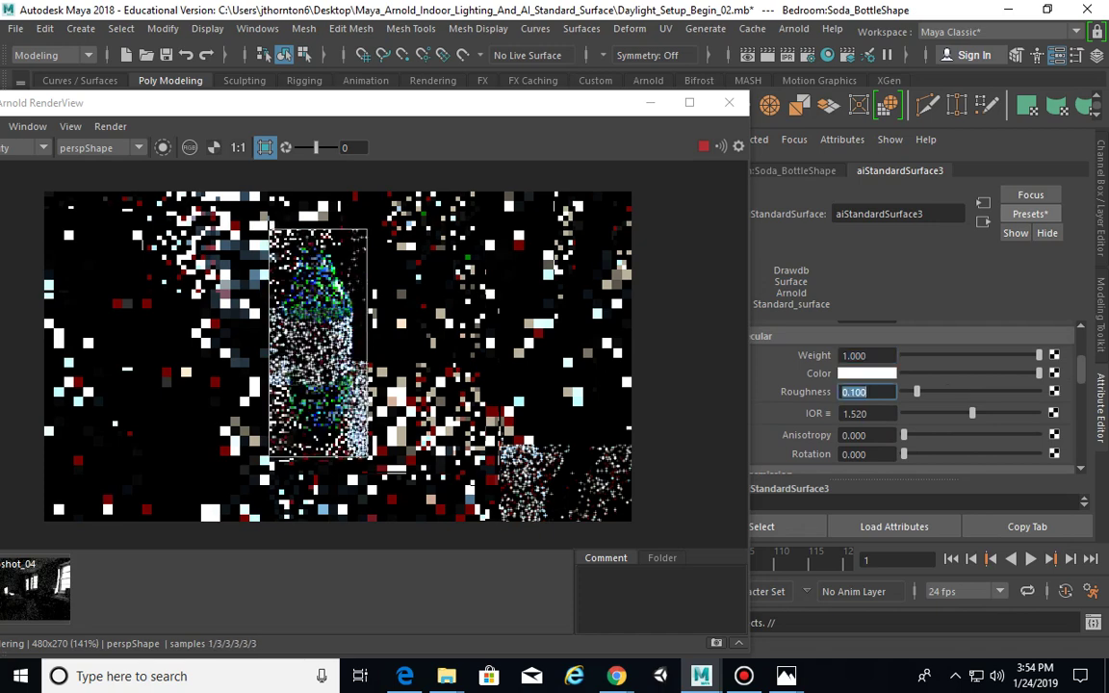
Raise the soda bottle material's transmission weight to about 0.87 and refine it to 0.85
scroll(905, 404, "down", 3)
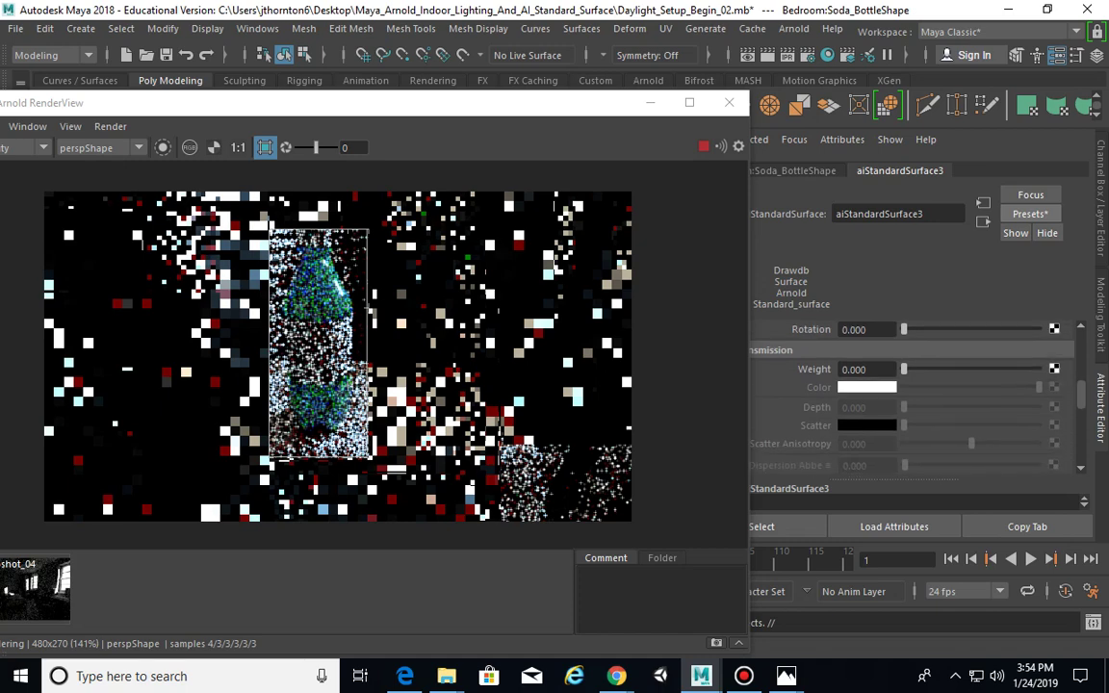
left_click_drag(903, 369, 1020, 368)
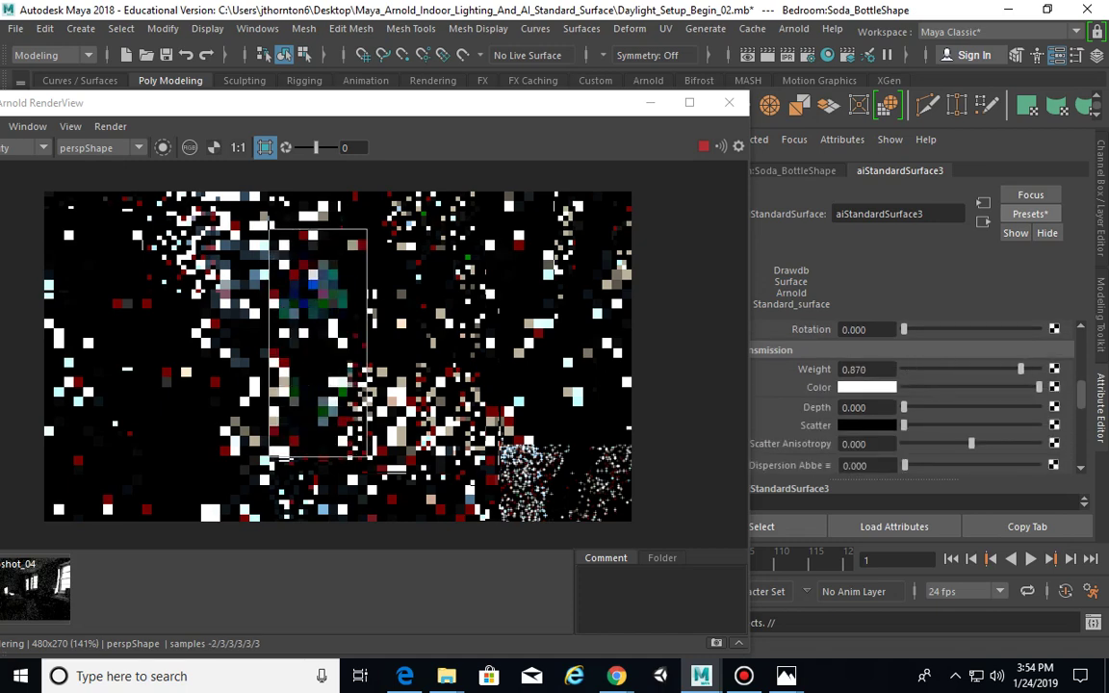
double_click(867, 369)
type("0.85")
key("Return")
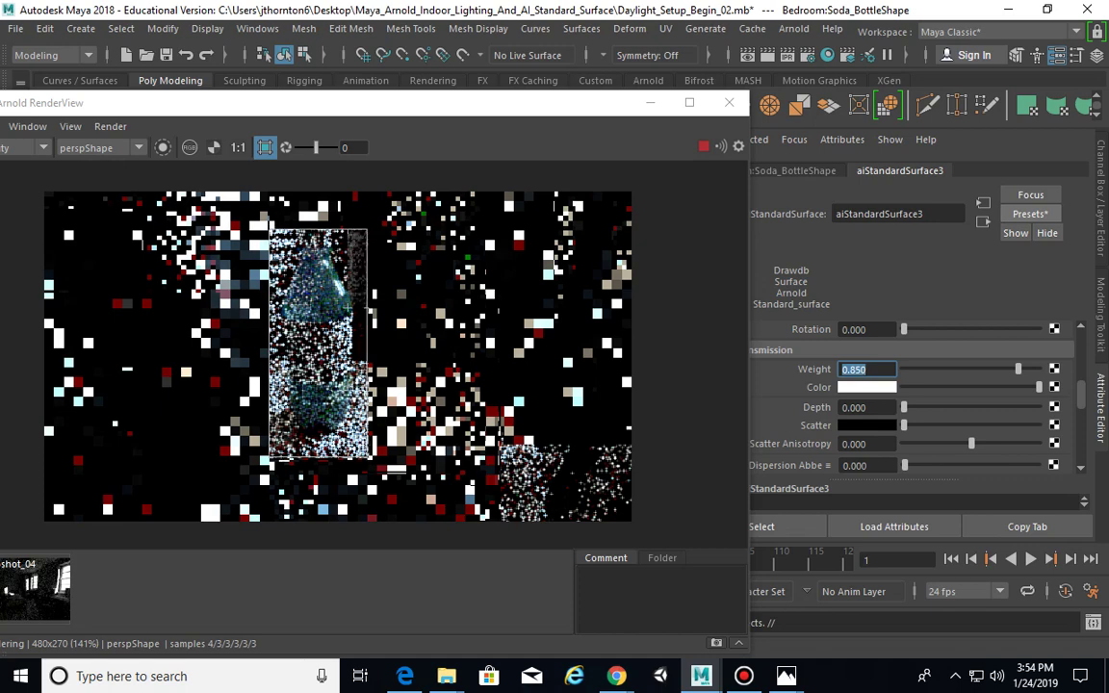
Change the base color of the soda bottle's aiStandardSurface3 material to a neutral gray
scroll(910, 395, "up", 5)
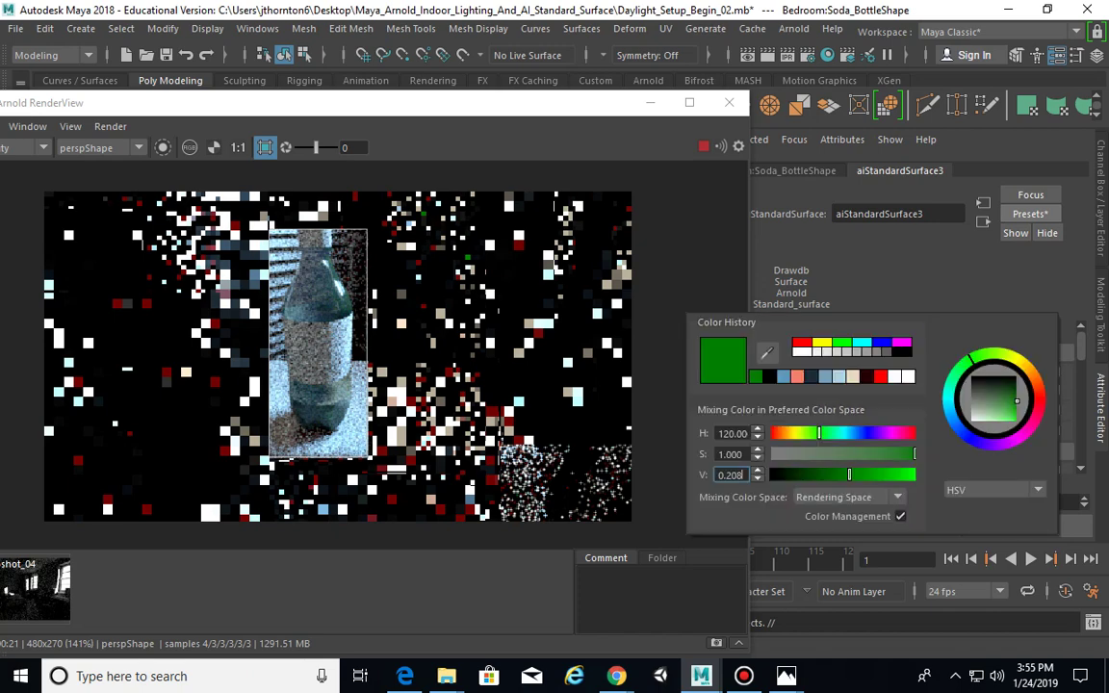
key("Return")
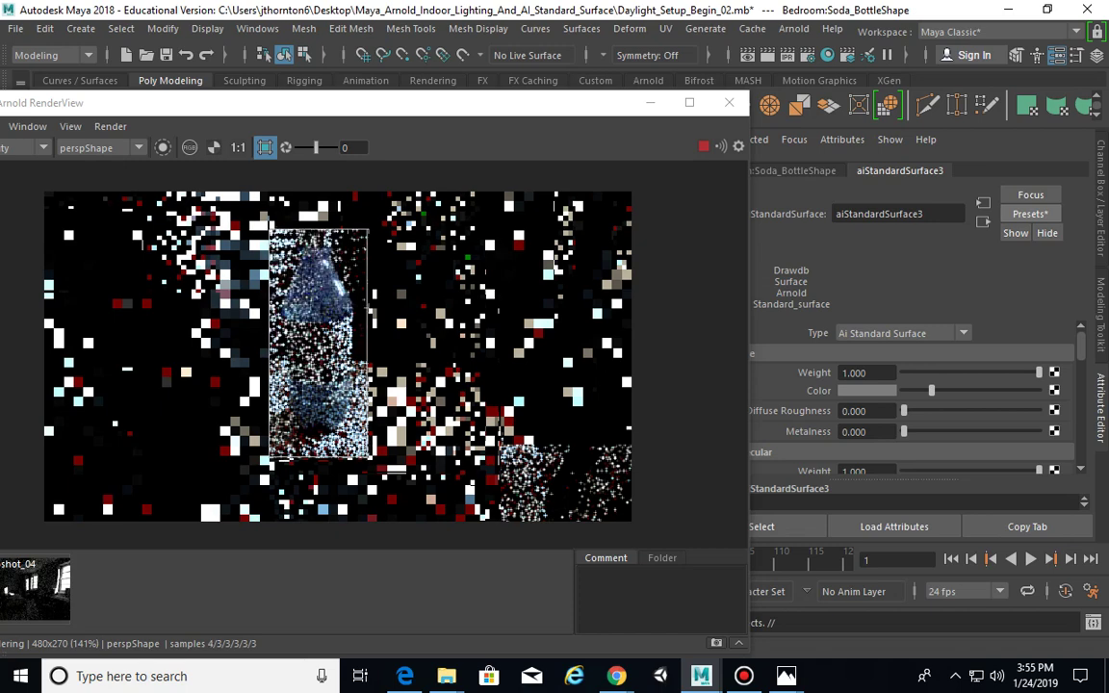
scroll(912, 394, "down", 10)
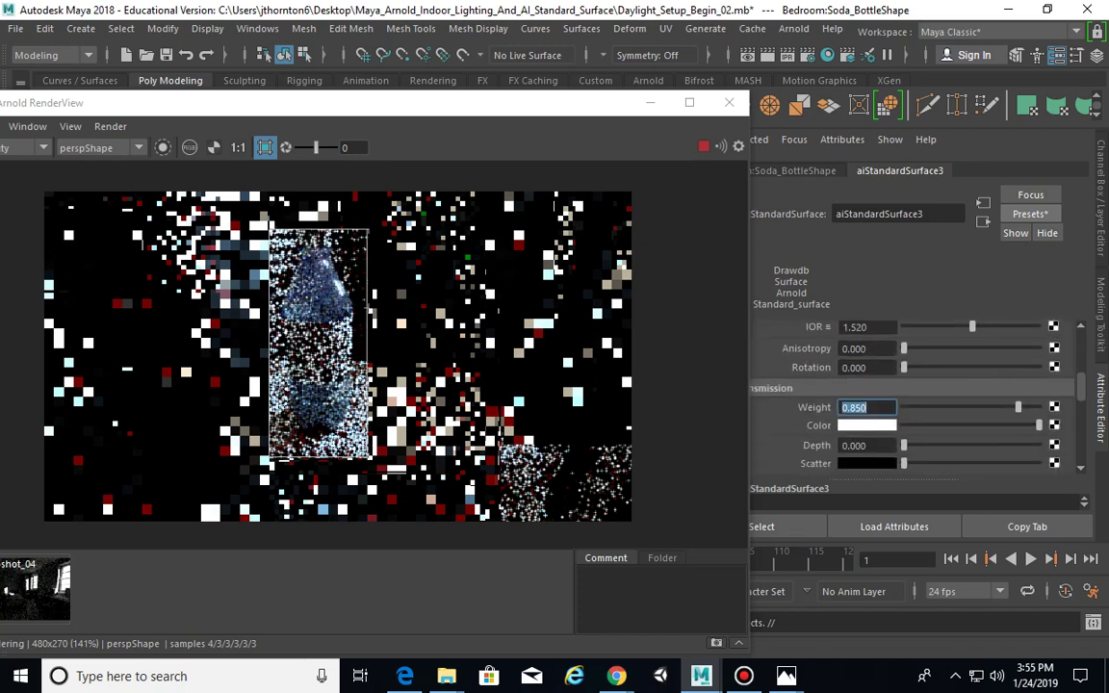
Replace the settings of the soda bottle's aiStandardSurface3 material with the Clay preset
scroll(911, 394, "down", 3)
scroll(912, 394, "up", 5)
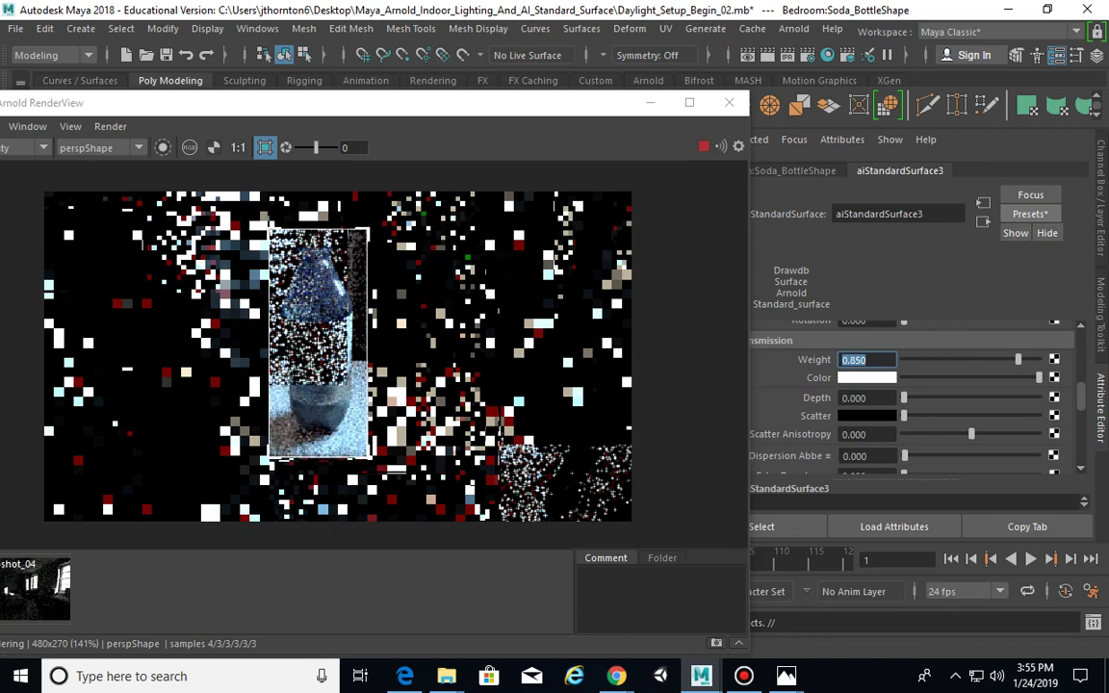
scroll(912, 394, "up", 6)
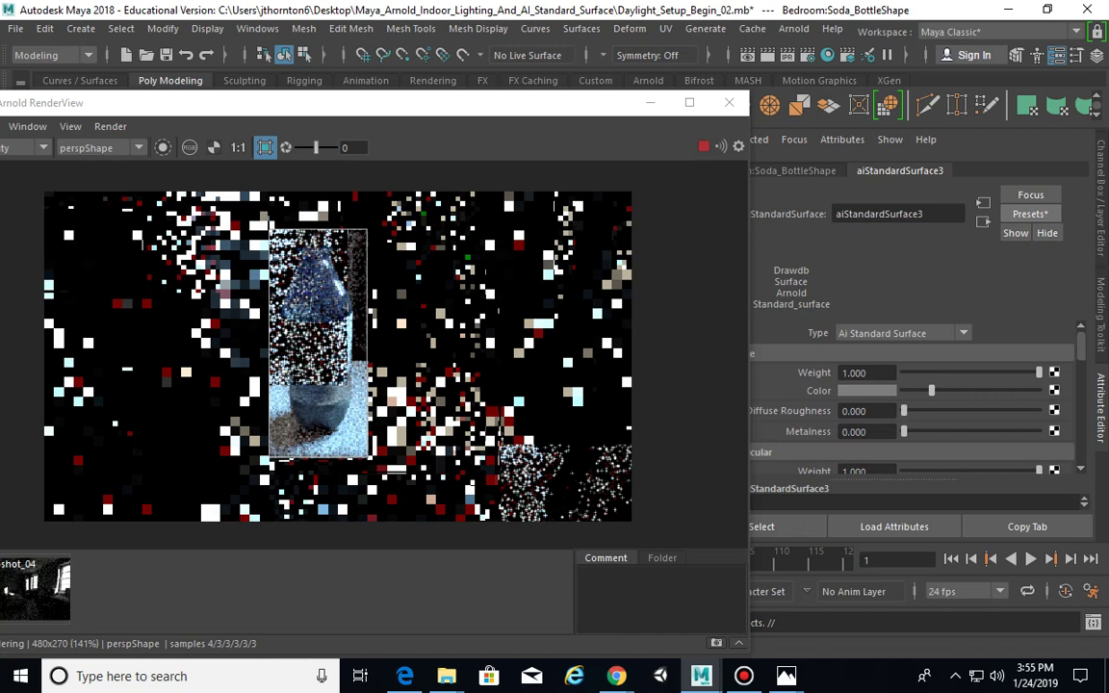
left_click(1030, 213)
mouse_move(924, 188)
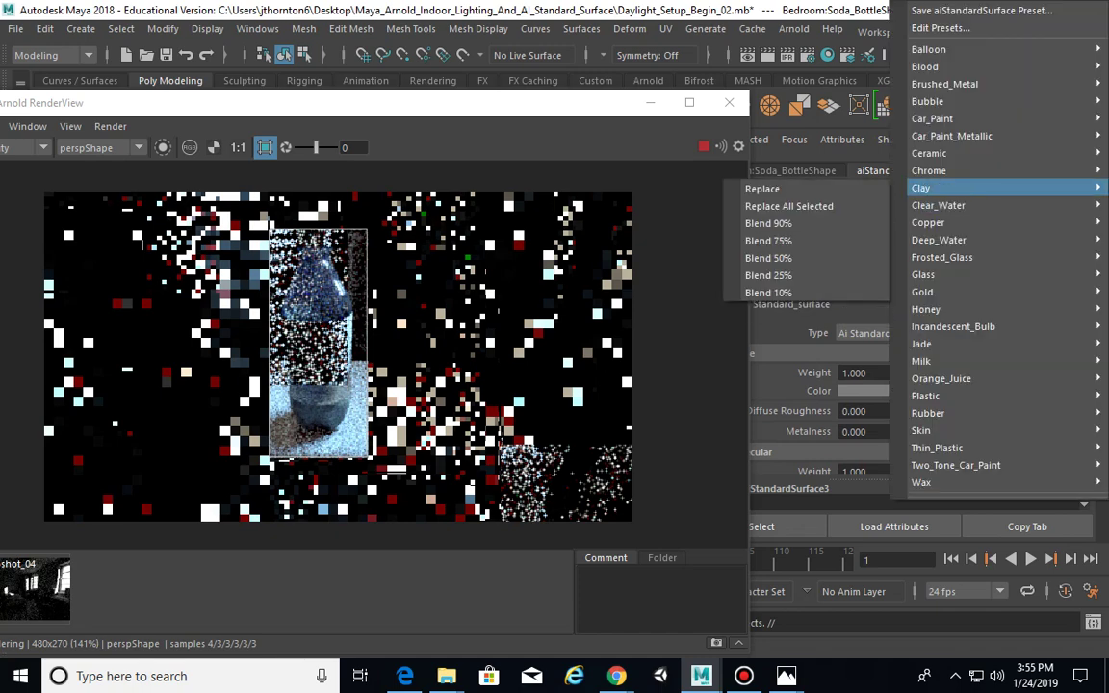
left_click(762, 189)
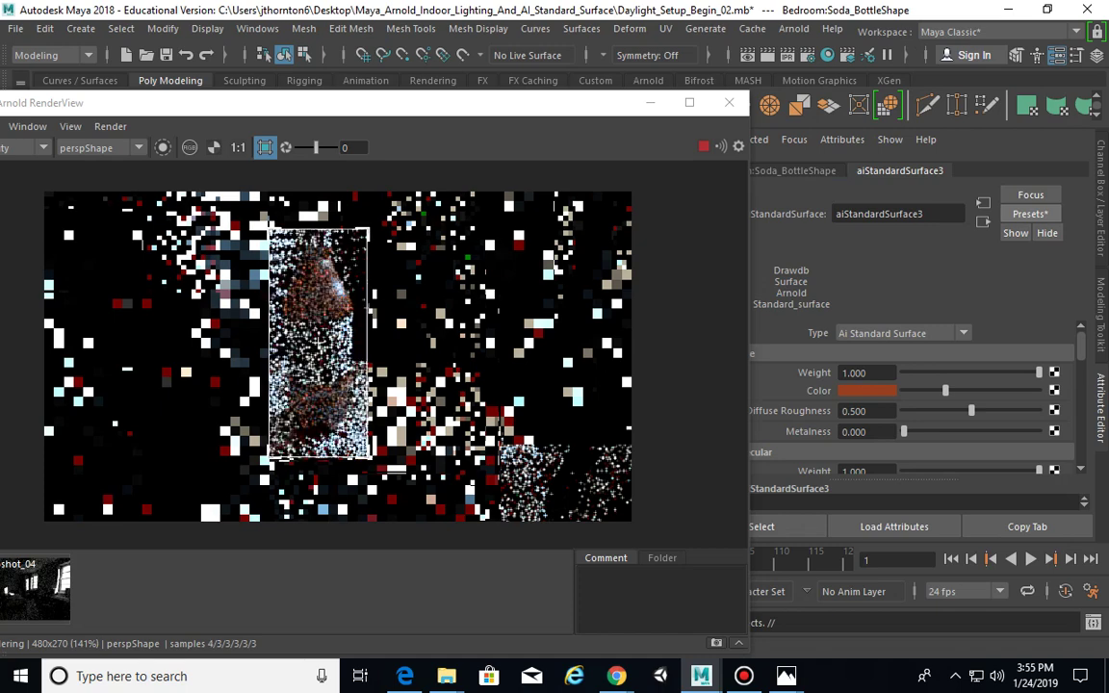
left_click(1030, 214)
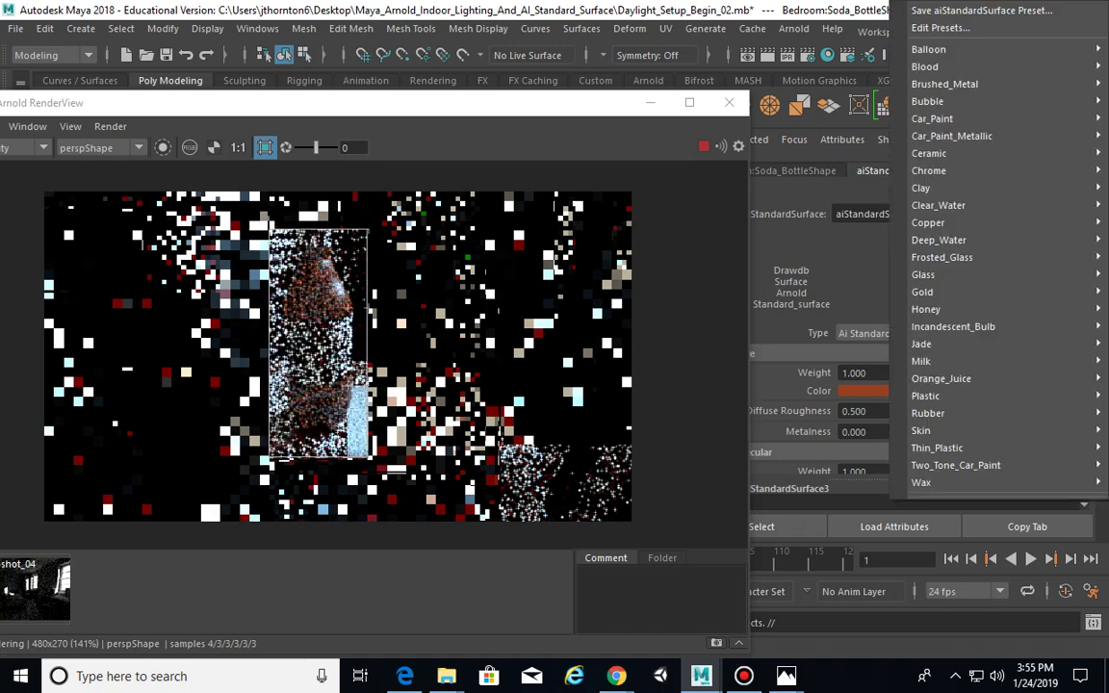
mouse_move(953, 205)
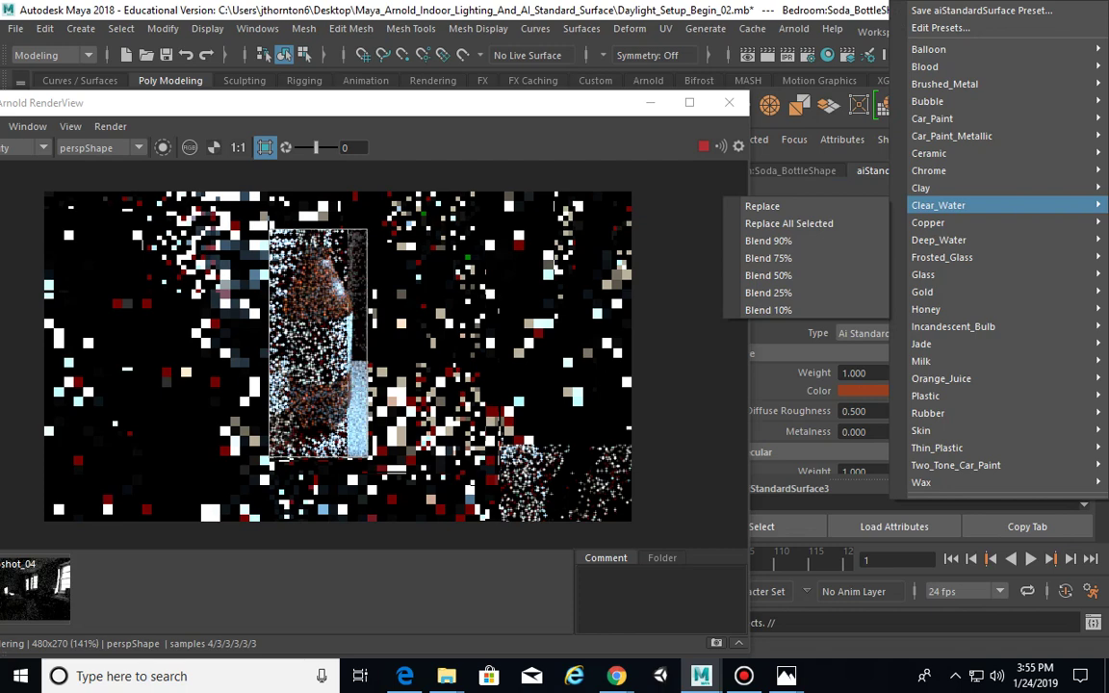
mouse_move(921, 188)
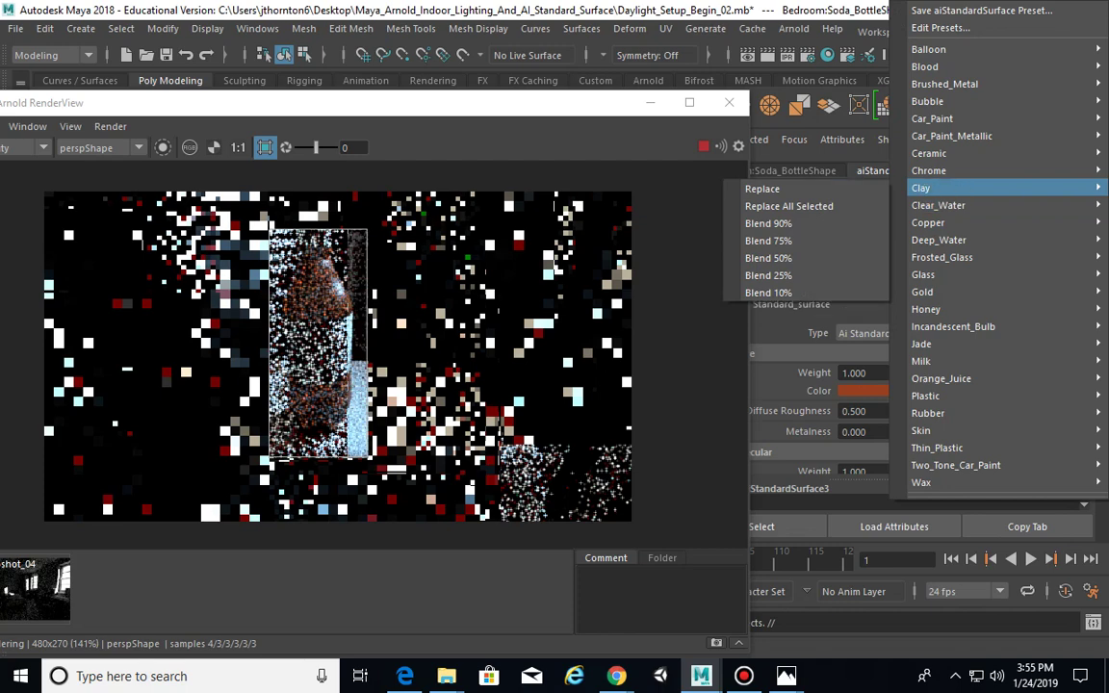
left_click(761, 189)
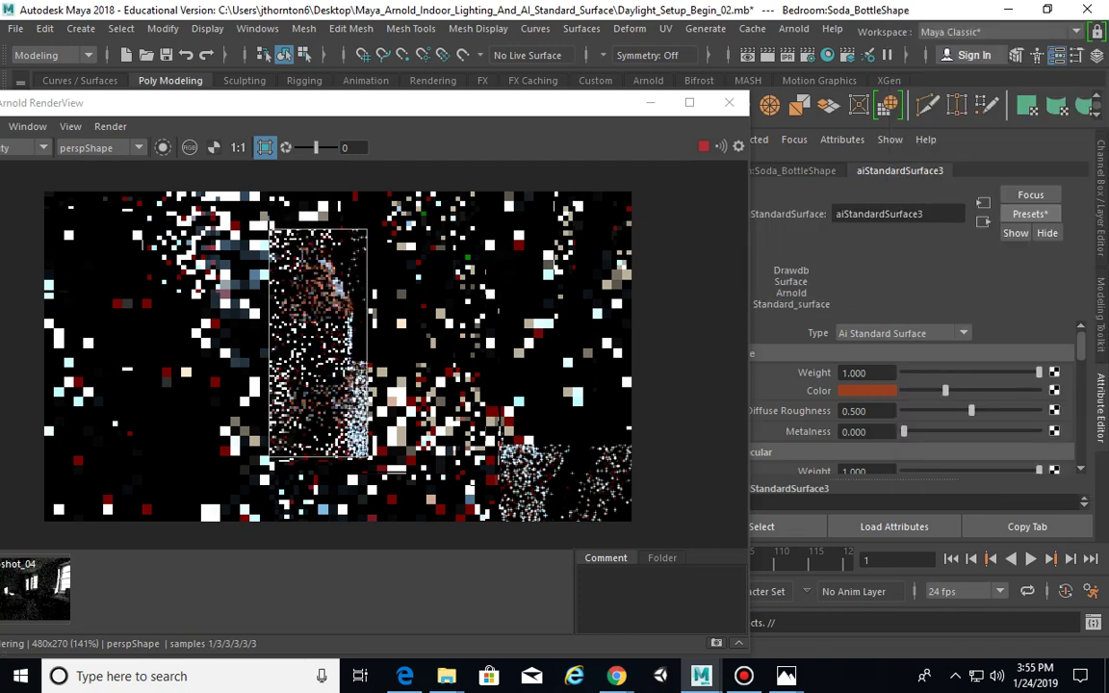
Change the clay material's base color to a neutral gray and review its specular and transmission settings
left_click(867, 391)
left_click(781, 377)
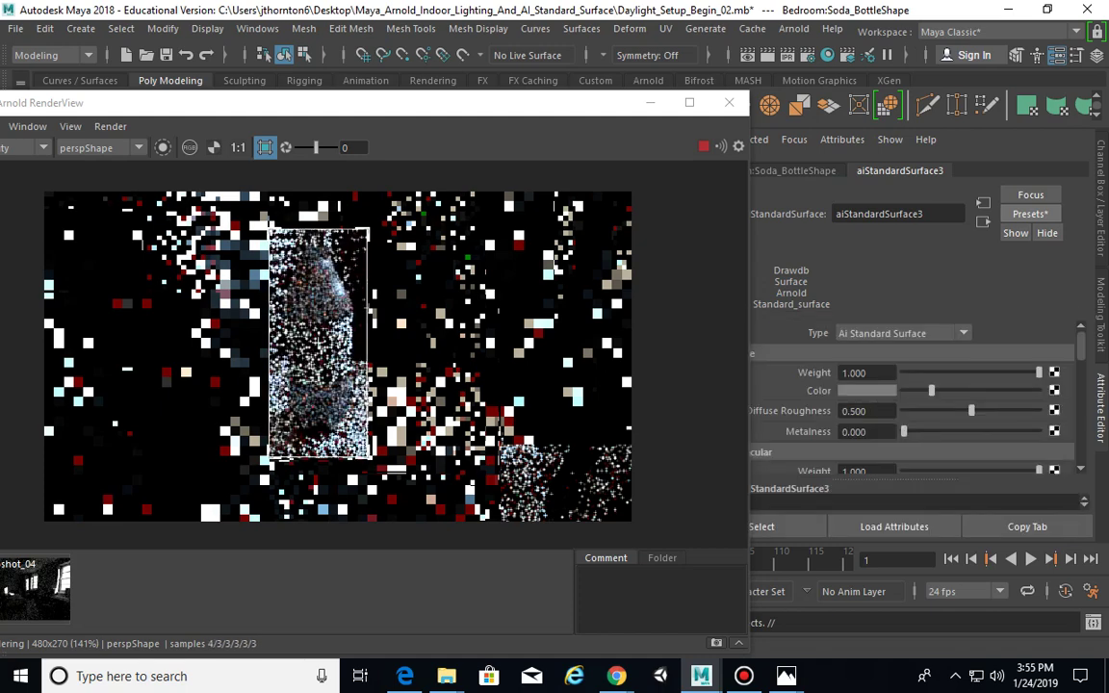
scroll(915, 399, "down", 10)
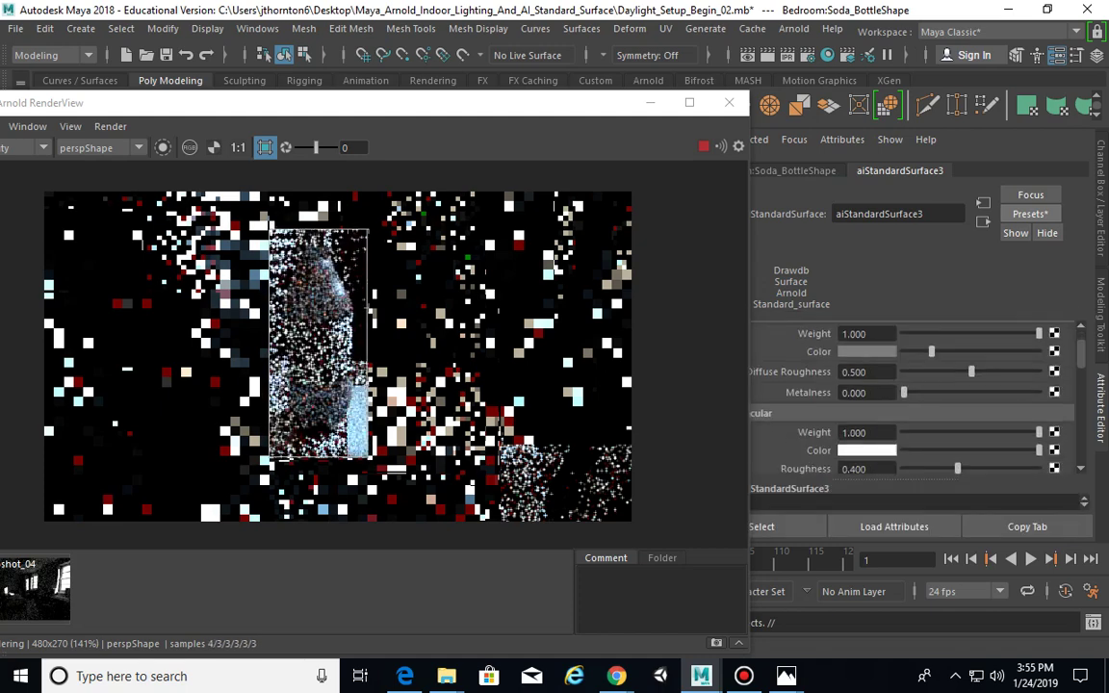
scroll(915, 400, "up", 5)
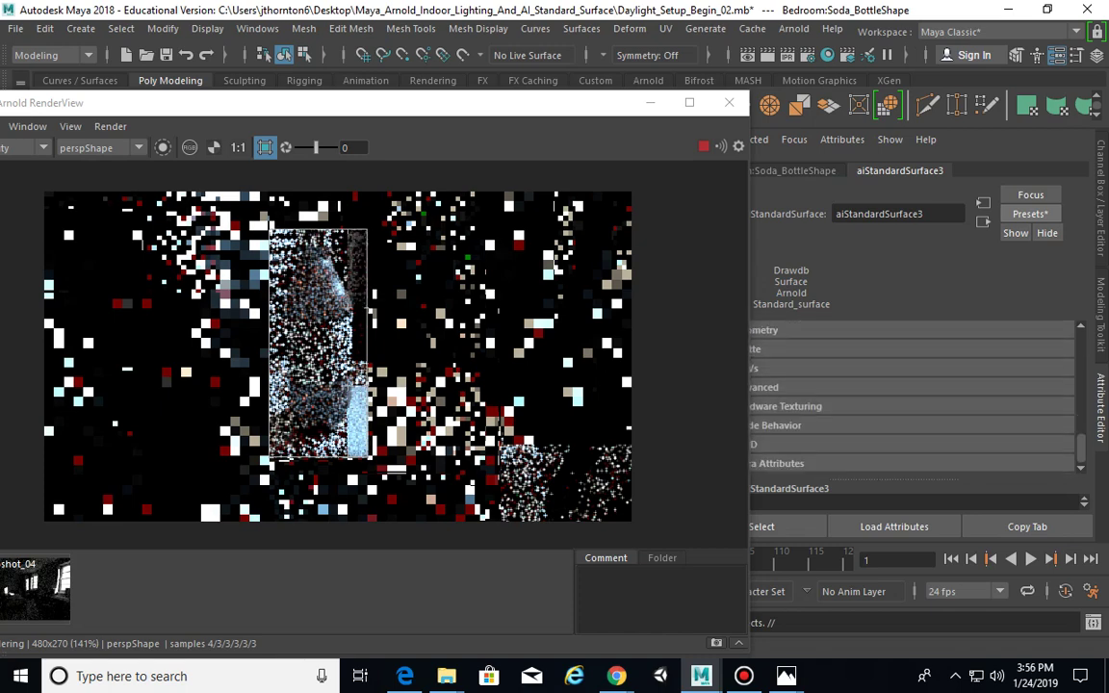
scroll(915, 399, "up", 2)
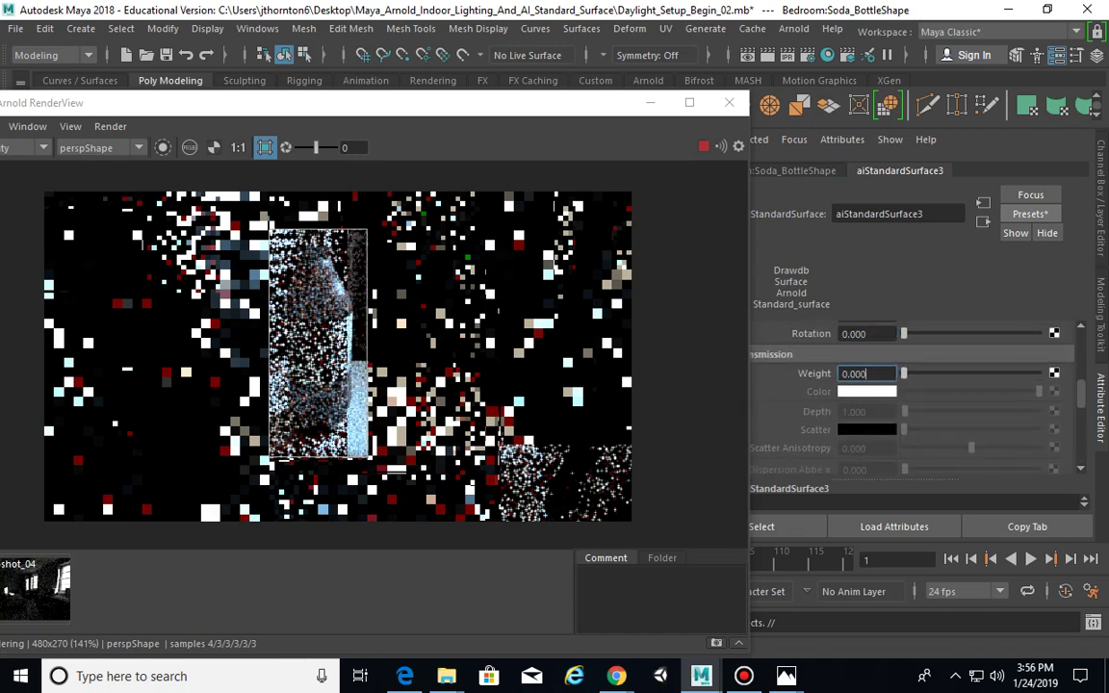
scroll(867, 373, "up", 1)
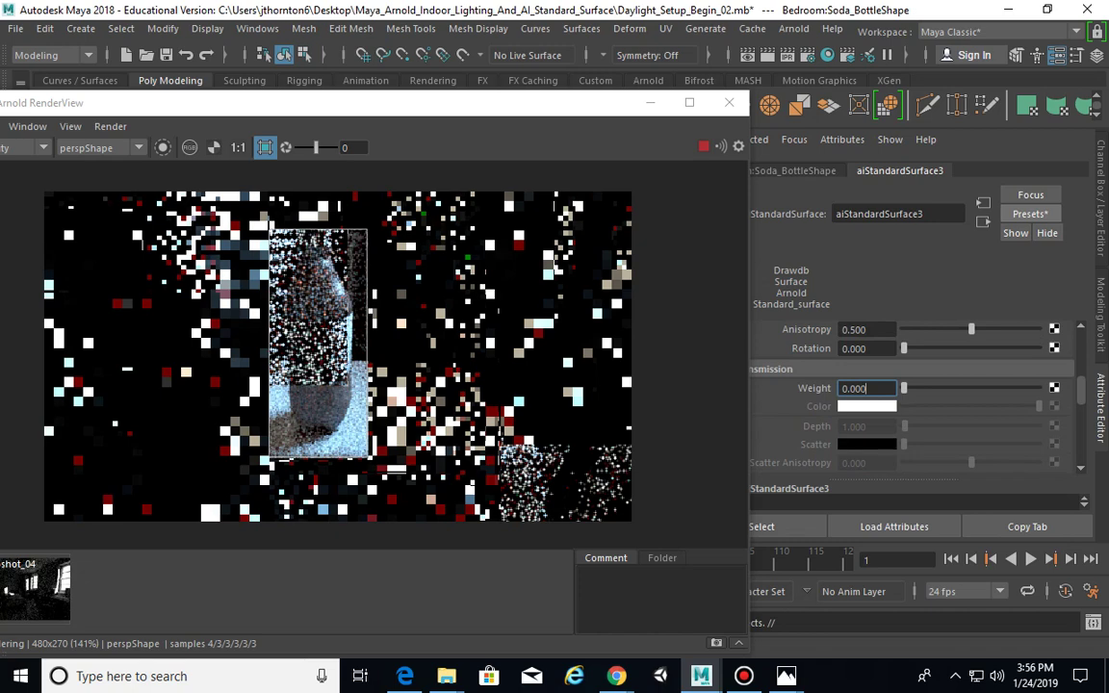
scroll(866, 385, "up", 4)
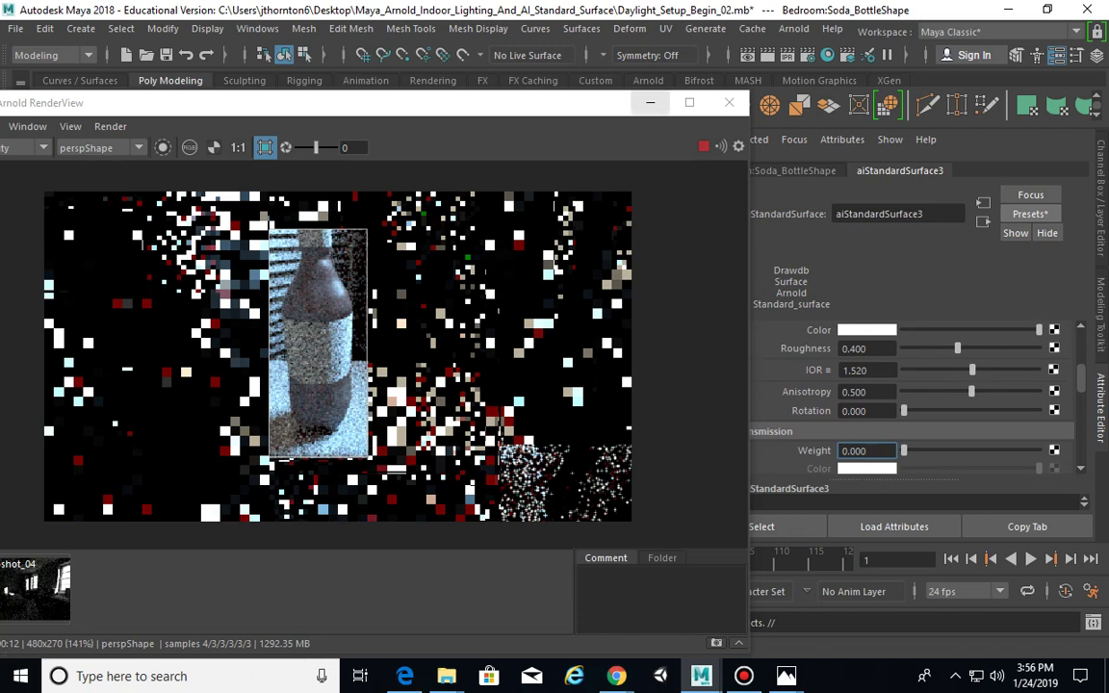
Assign a new aiStandardSurface material to the soda bottle and bring back the Arnold render preview
left_click(650, 102)
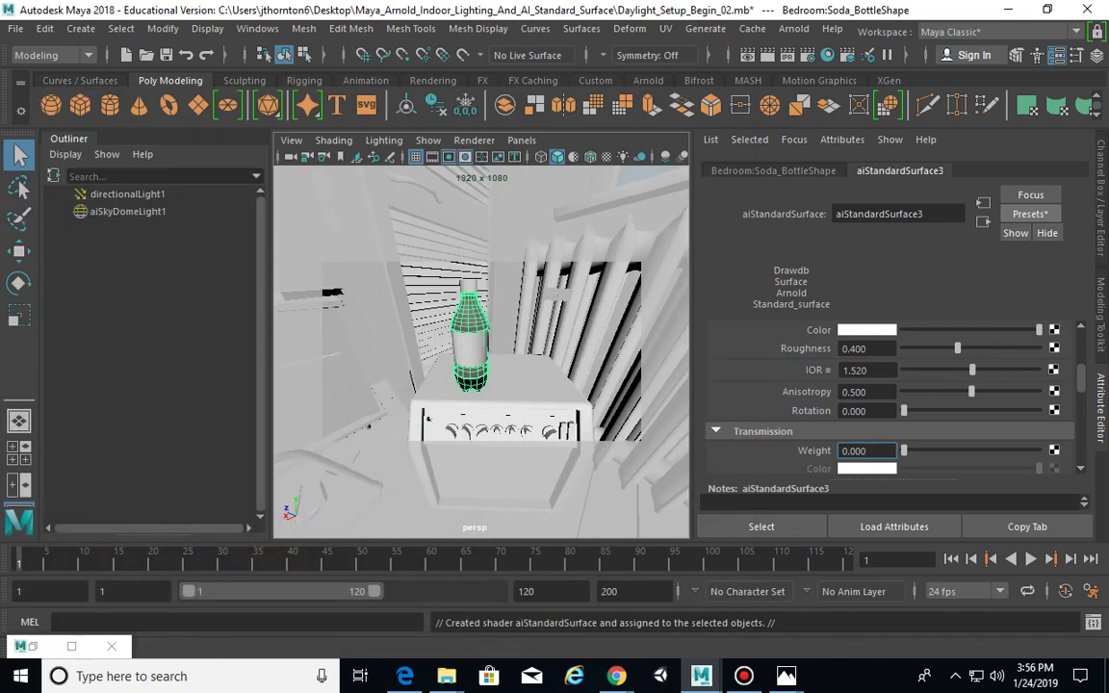
right_click(479, 177)
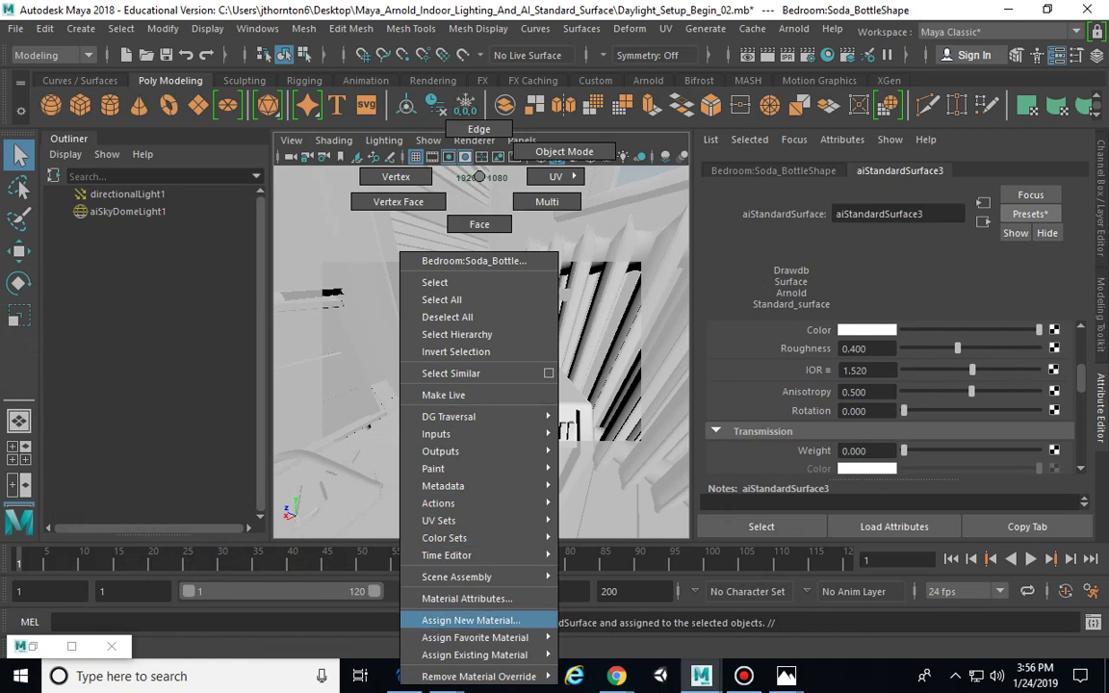
left_click(470, 620)
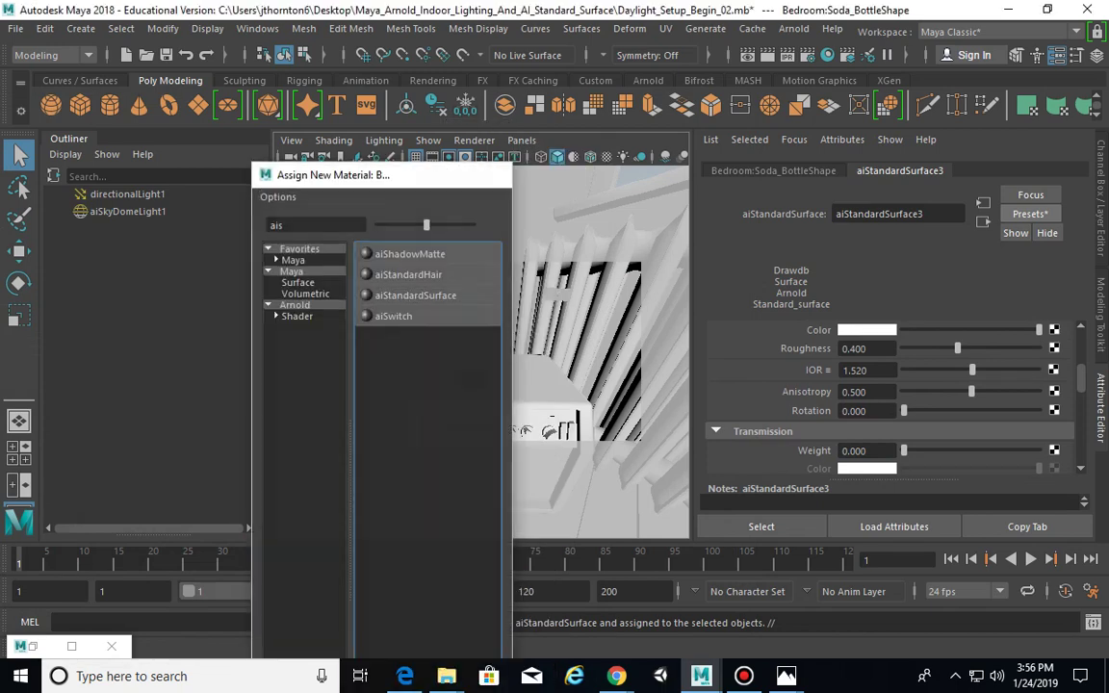
left_click(415, 295)
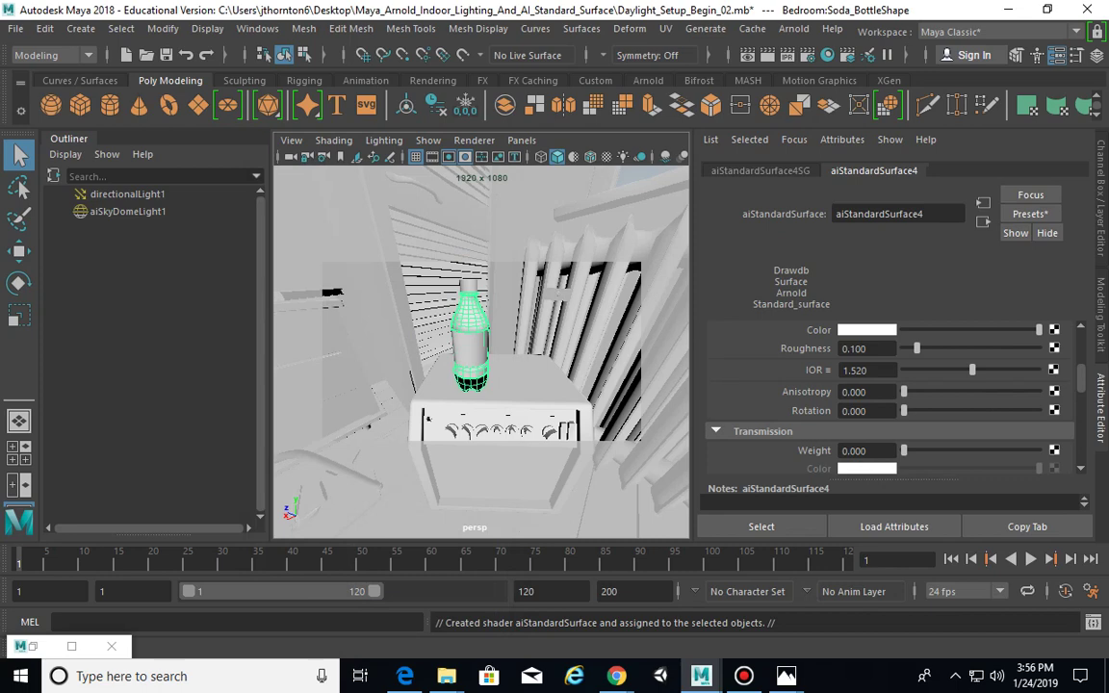
left_click(33, 646)
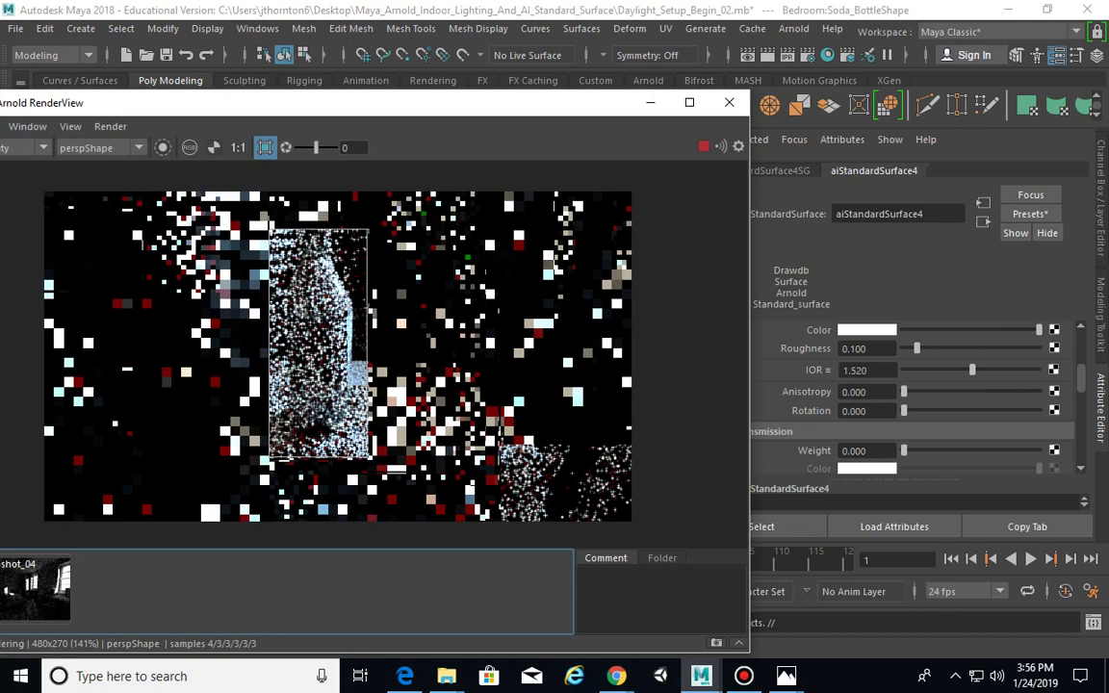
Set the transmission weight of the soda bottle's new aiStandardSurface4 material to 0.85
scroll(914, 395, "up", 4)
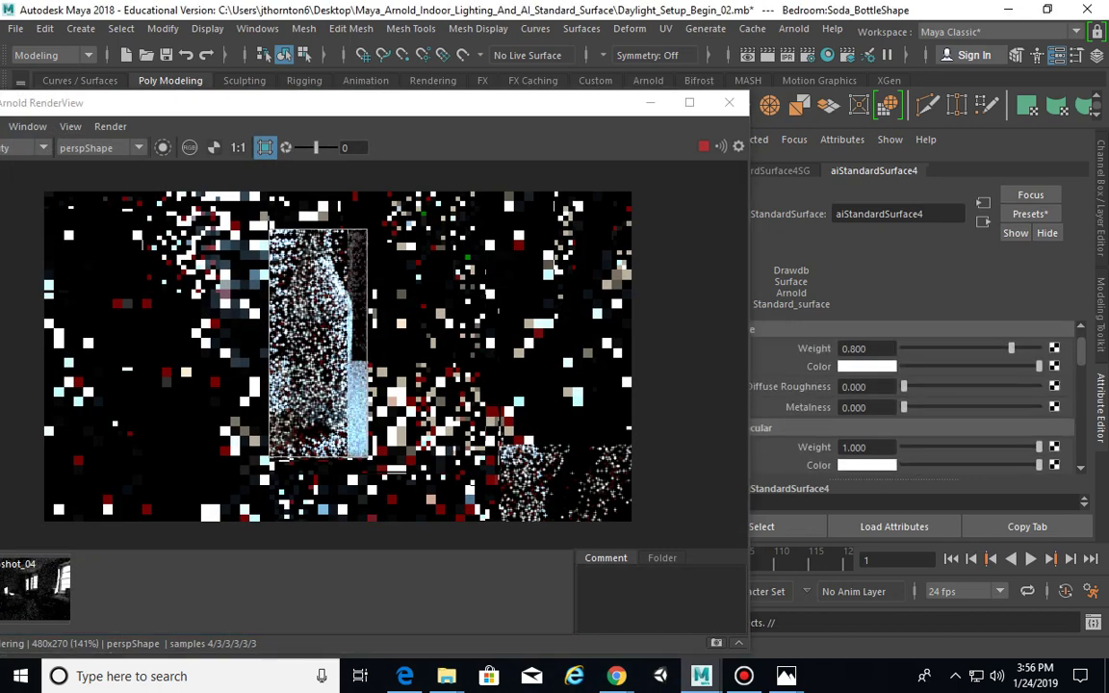
scroll(914, 394, "up", 1)
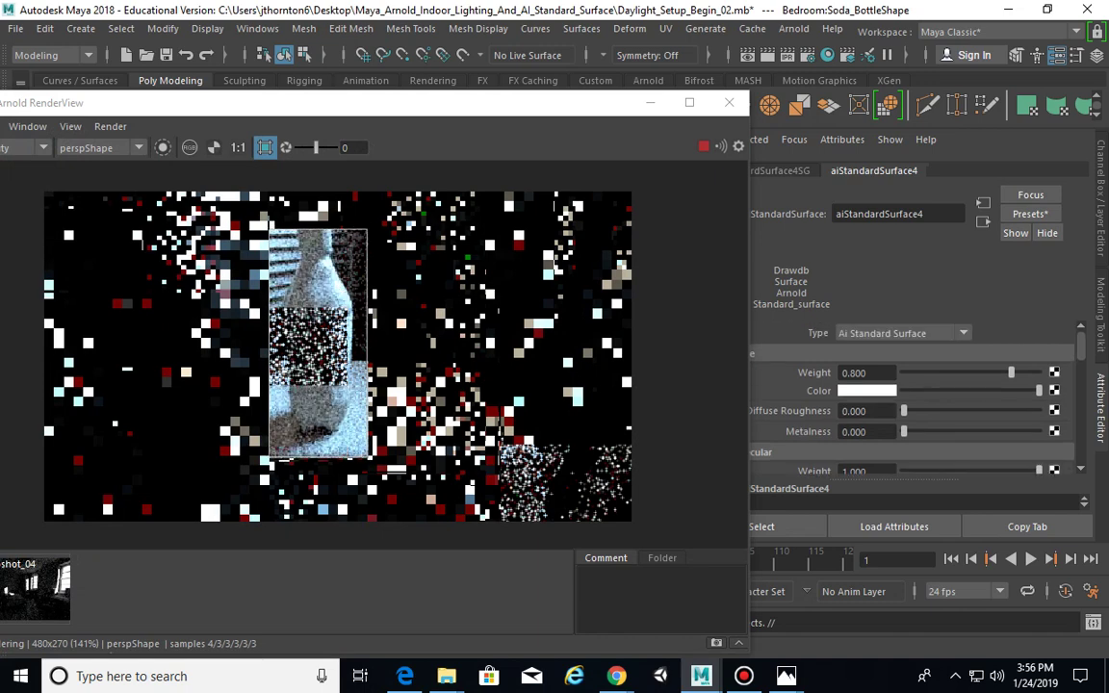
scroll(909, 395, "down", 4)
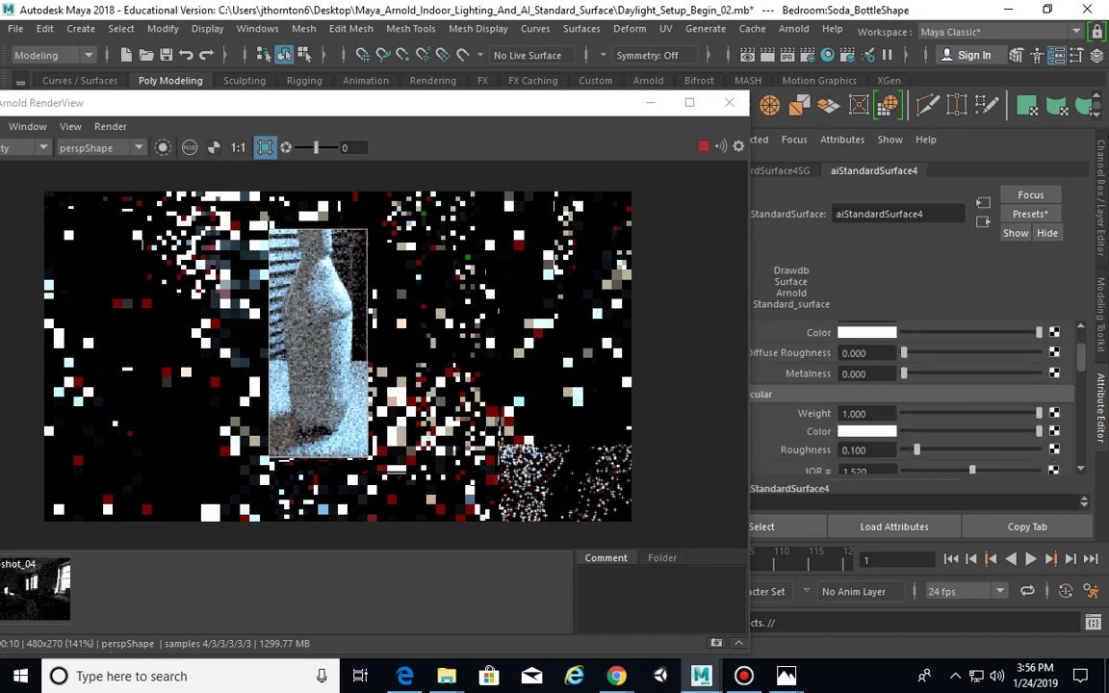
scroll(915, 395, "down", 3)
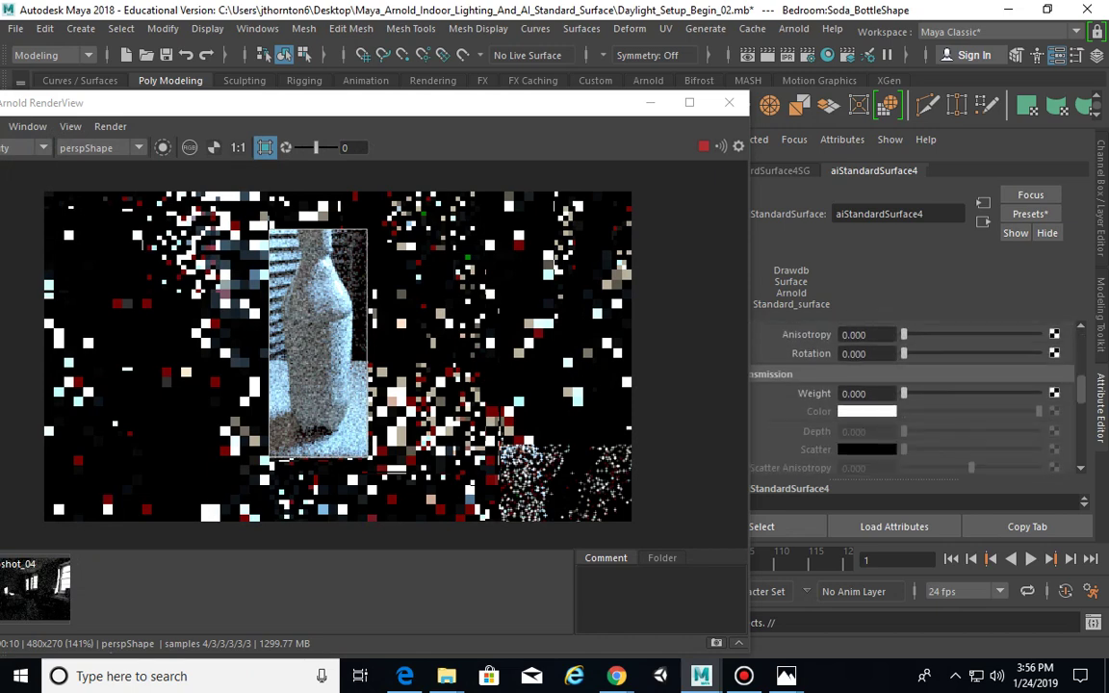
left_click_drag(904, 393, 1005, 393)
type("0.85")
key("Return")
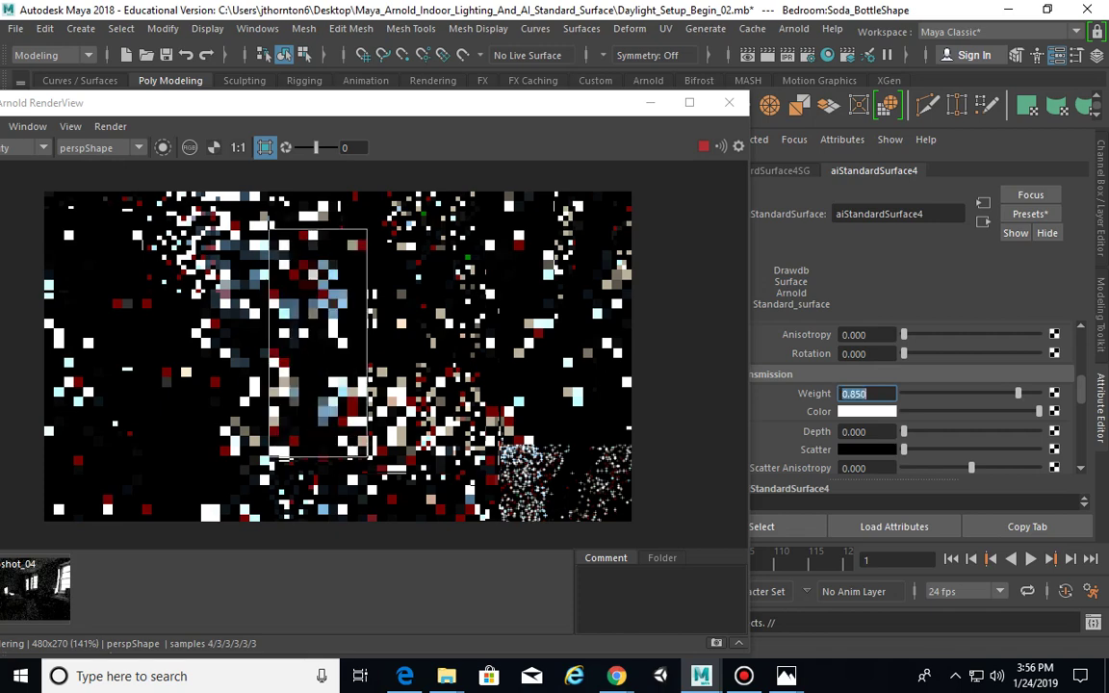
scroll(915, 395, "up", 3)
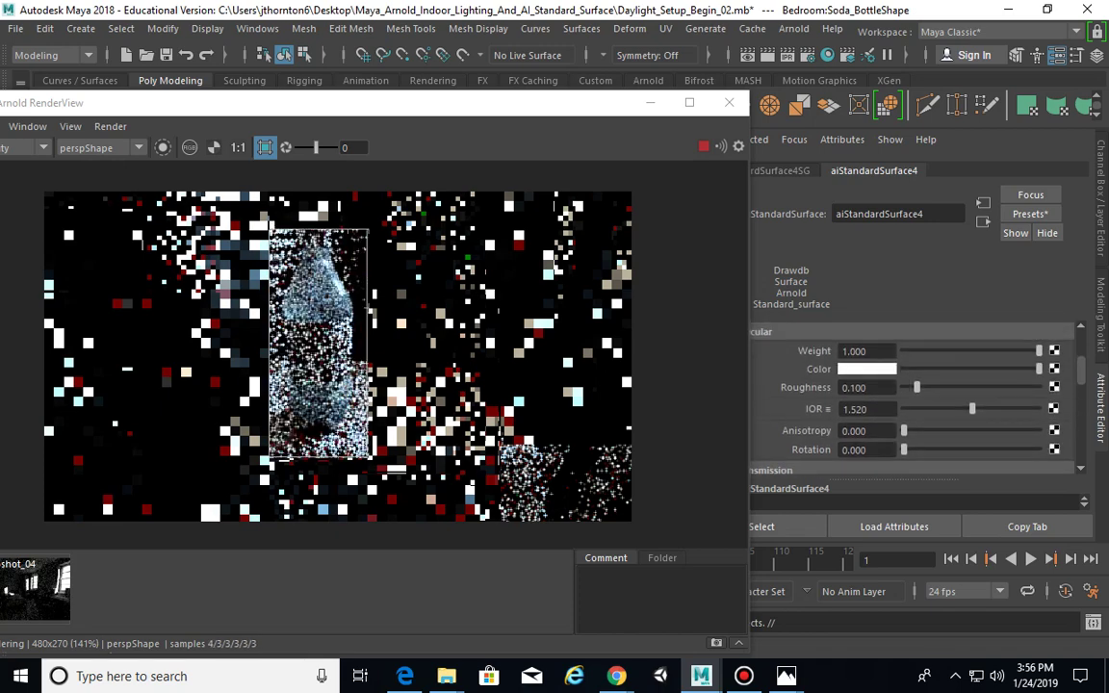
left_click(854, 387)
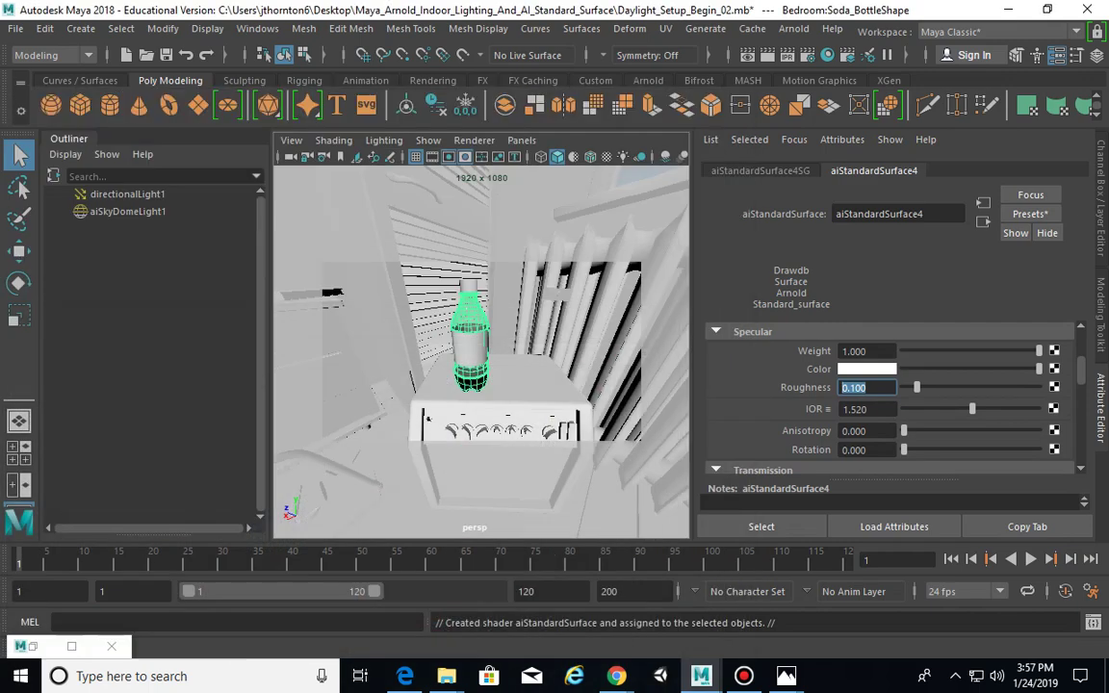
Reframe the perspective camera on the whole bedroom and turn off the crop region to render the full frame
left_click(650, 102)
mouse_move(481, 347)
left_mouse_down("alt")
mouse_move(607, 306)
mouse_move(467, 342)
left_mouse_up("alt")
left_click_drag(617, 432, 619, 433, "alt")
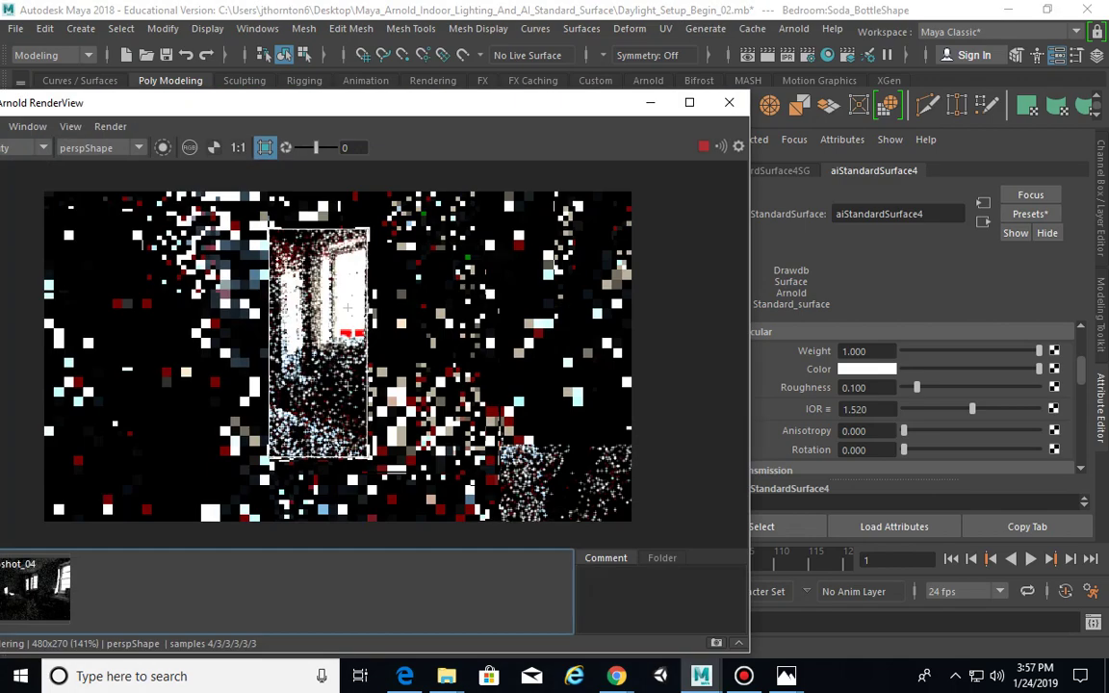
left_click_drag(279, 103, 378, 97)
left_click(363, 143)
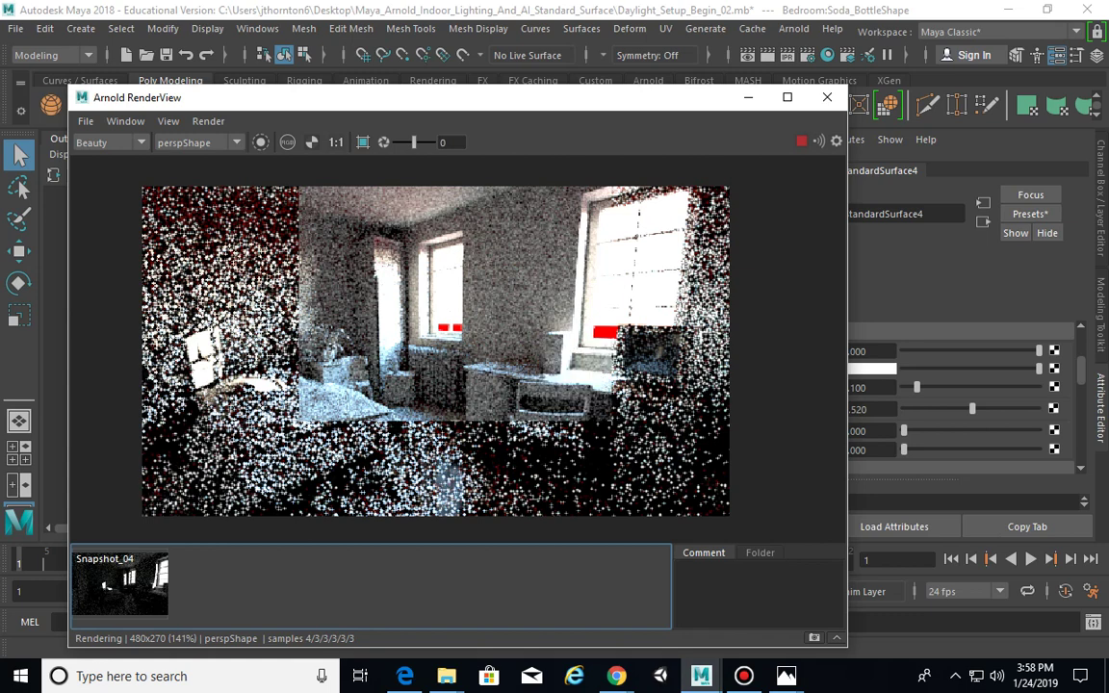
left_click(744, 675)
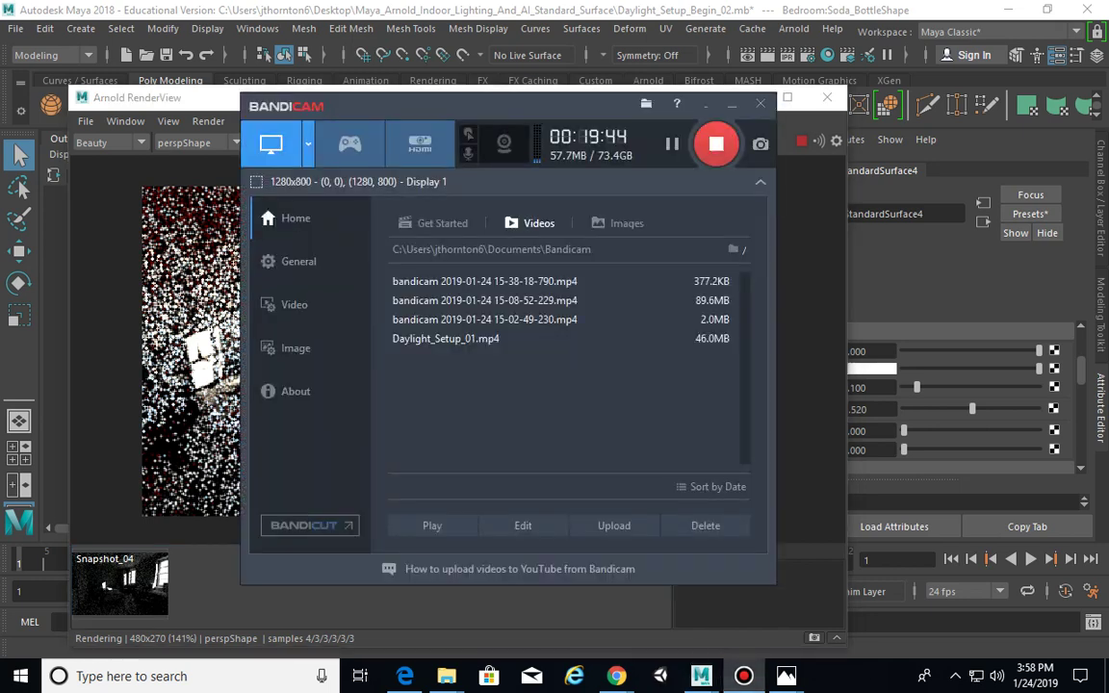